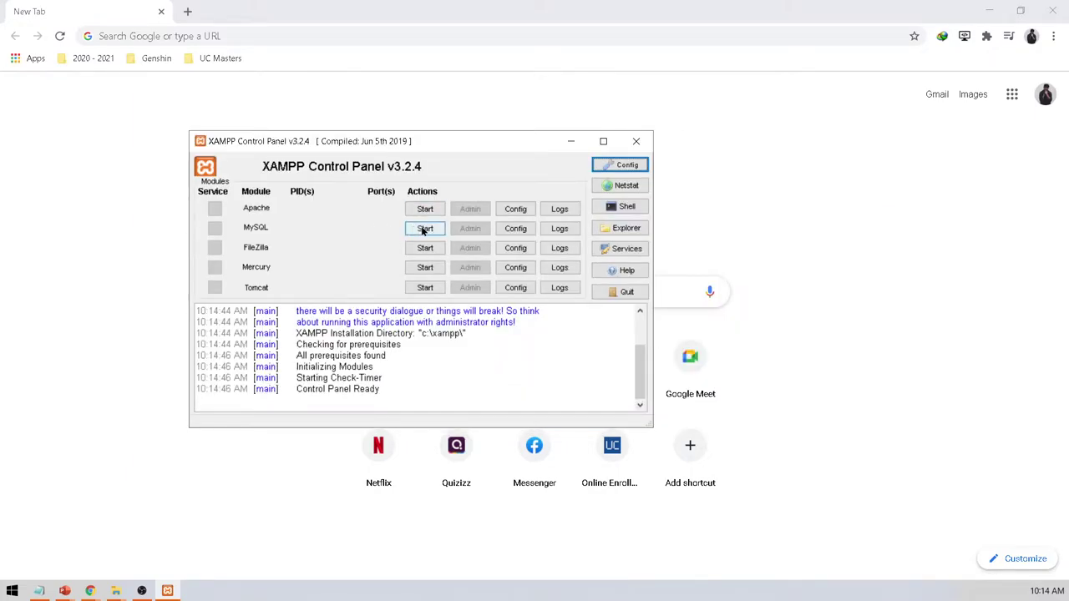
Start the Apache and MySQL modules in the XAMPP Control Panel.
{"action": "left_click", "coordinate": [433, 211]}
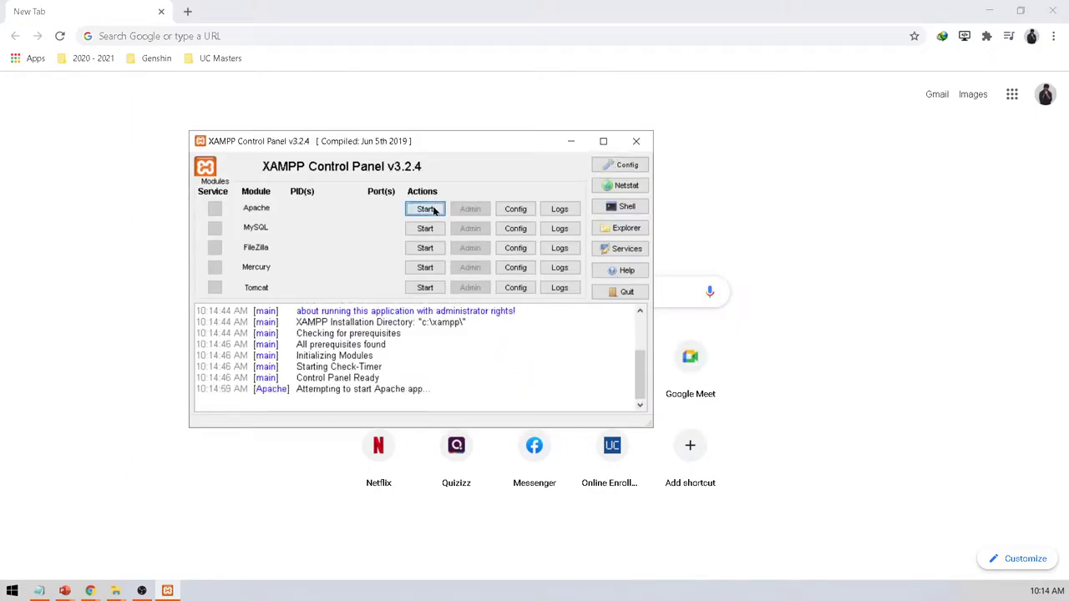
{"action": "left_click", "coordinate": [424, 232]}
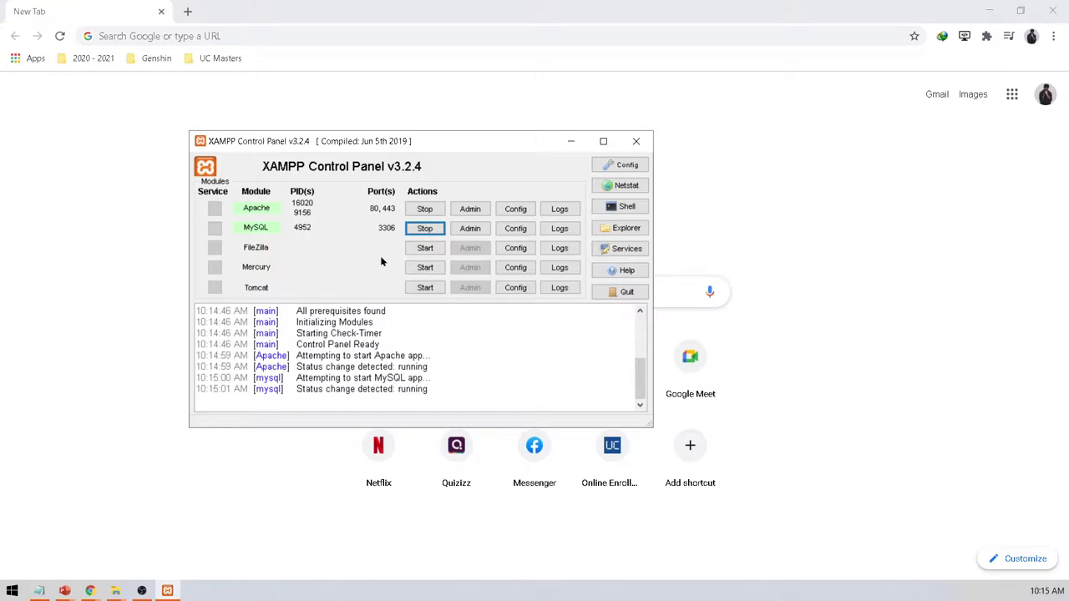
{"action": "left_click", "coordinate": [603, 141]}
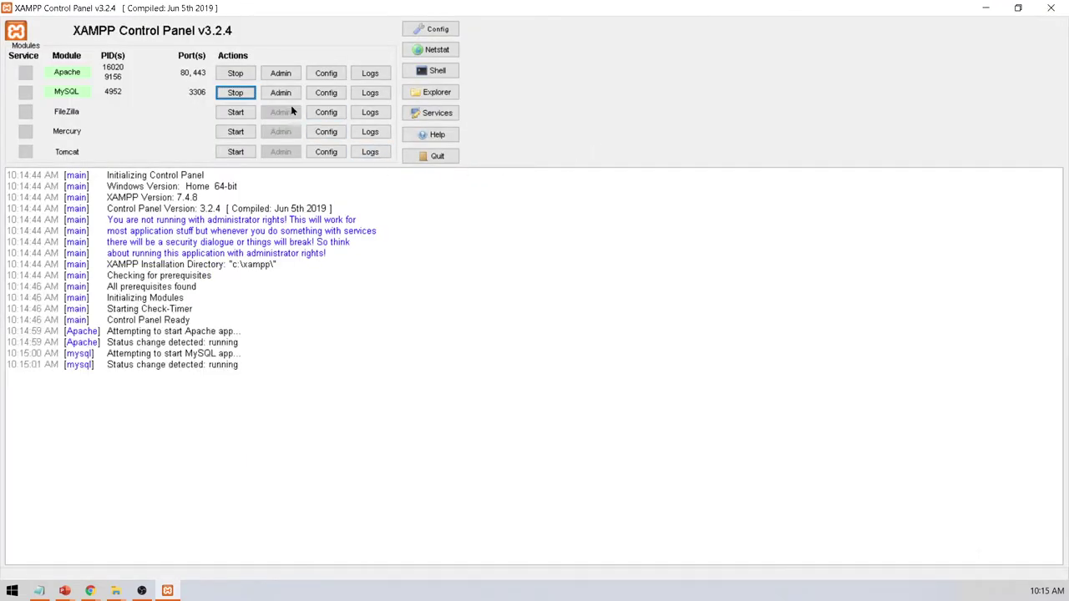
{"action": "double_click", "coordinate": [388, 12]}
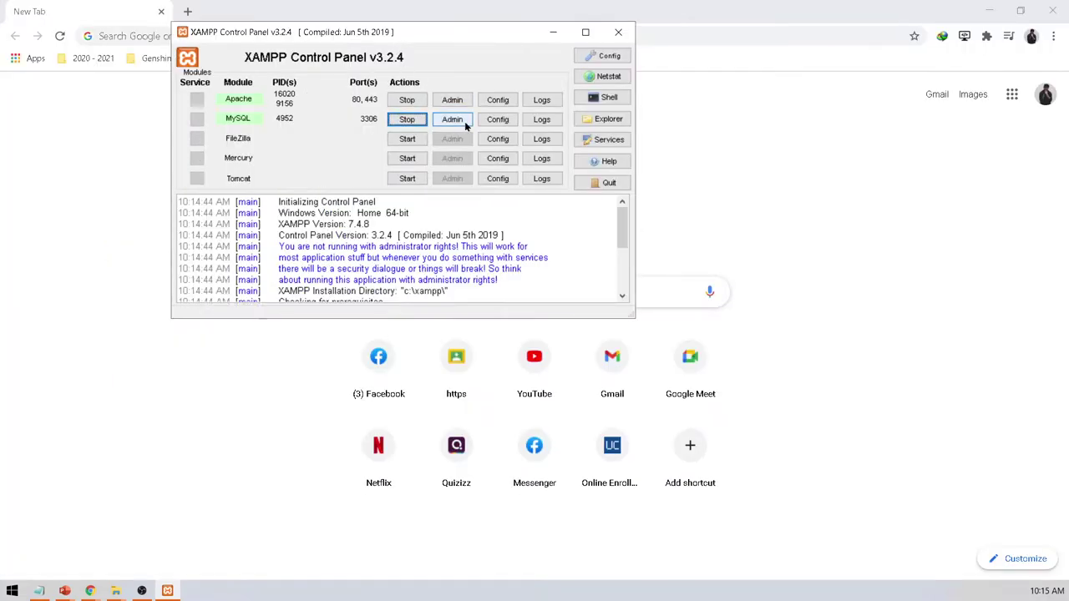
Open the MySQL module's admin page, minimize the browser window it launches, and reposition the XAMPP Control Panel.
{"action": "left_click", "coordinate": [452, 119]}
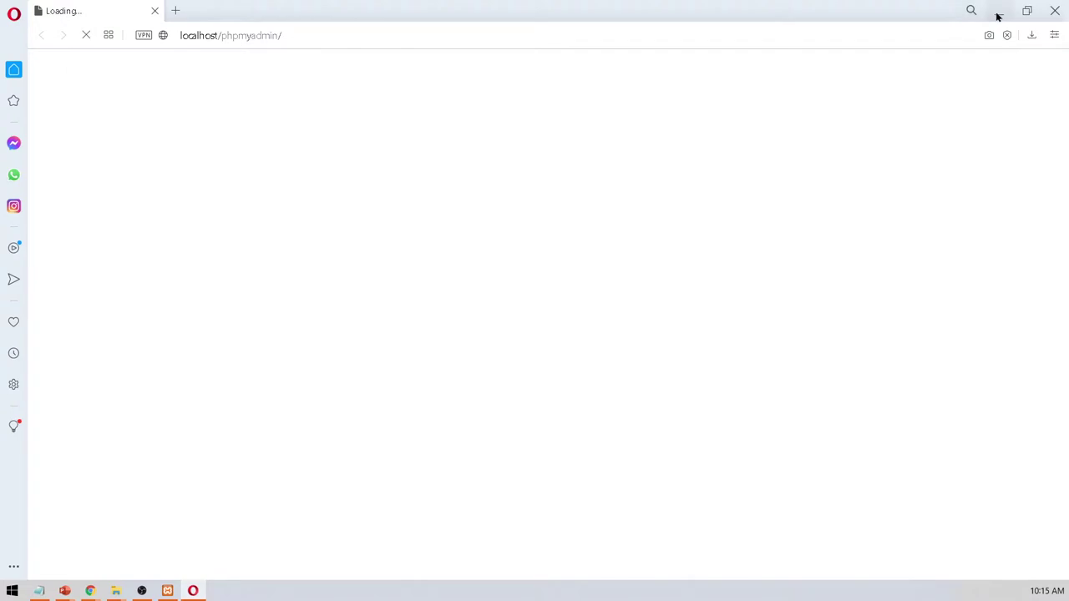
{"action": "left_click", "coordinate": [996, 16]}
{"action": "left_click_drag", "start_coordinate": [425, 41], "coordinate": [516, 109]}
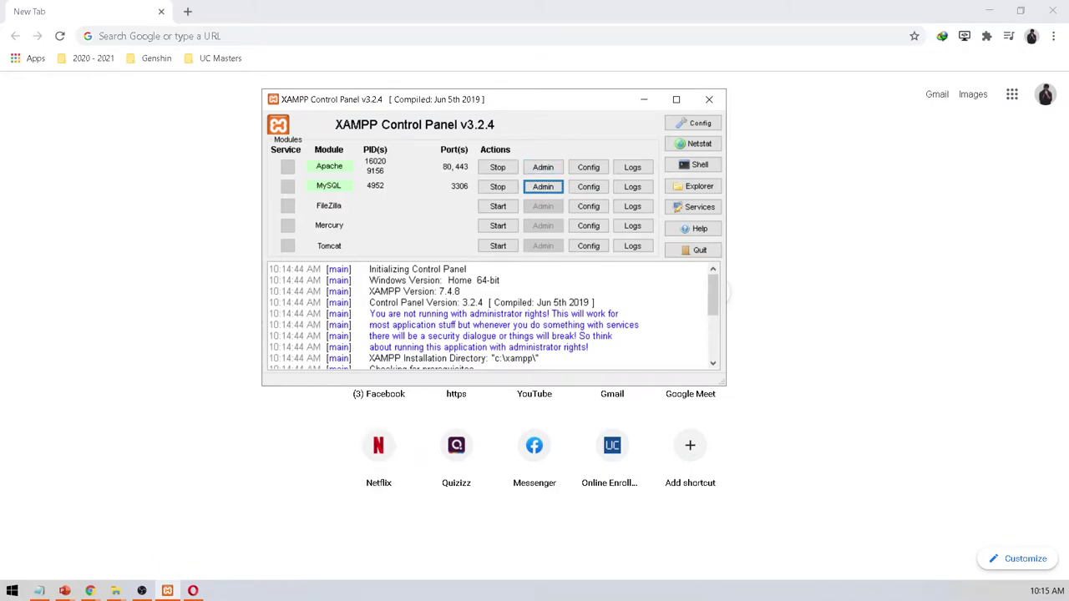
Switch to Chrome and load phpMyAdmin at 127.0.0.1/phpmyadmin/.
{"action": "left_click", "coordinate": [160, 176]}
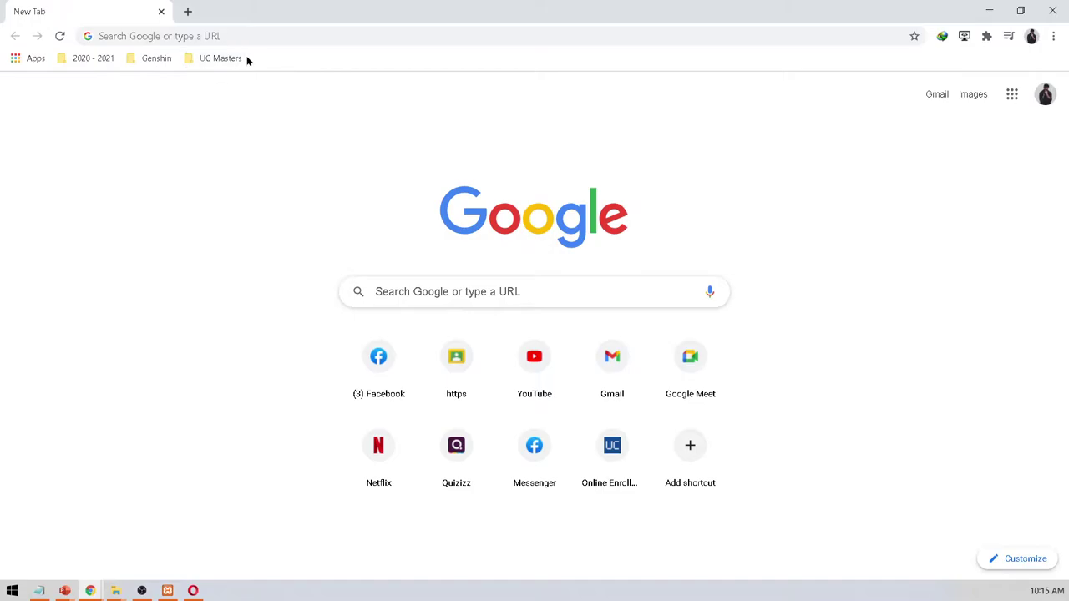
{"action": "left_click", "coordinate": [269, 35]}
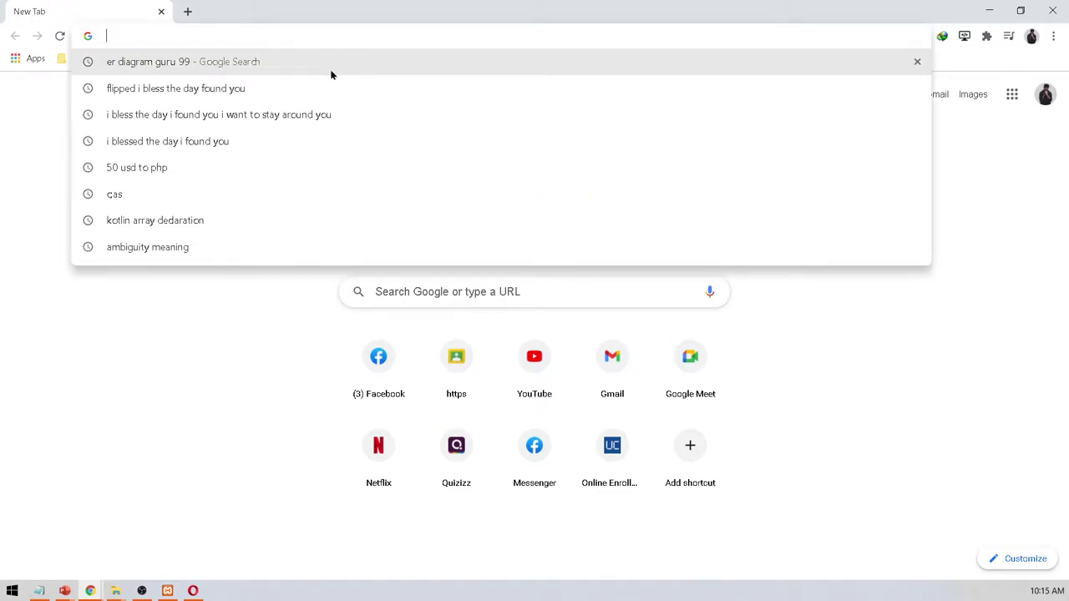
{"action": "type", "text": "12.7"}
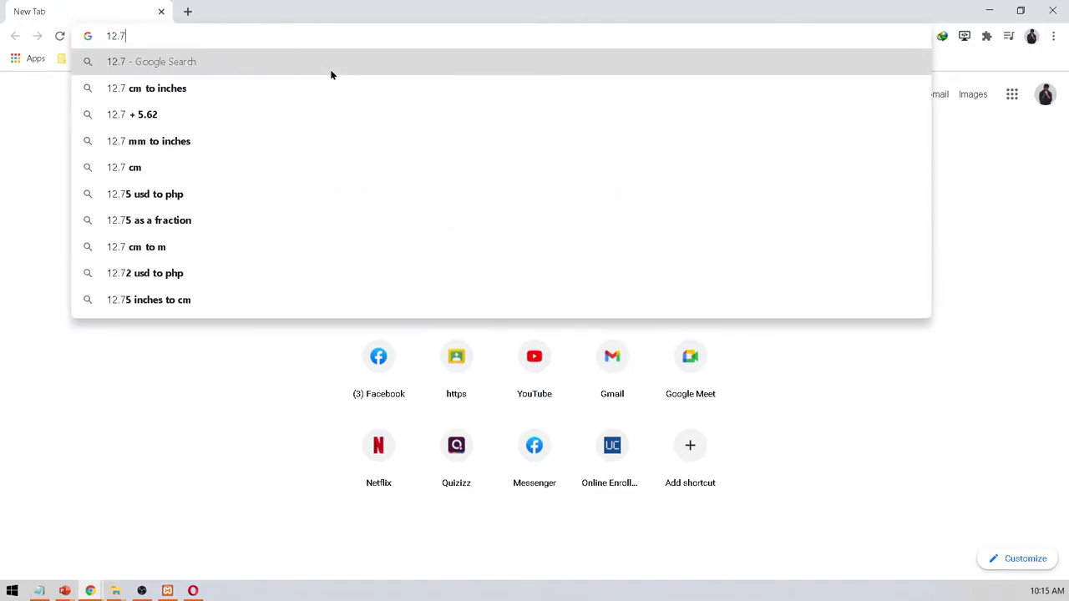
{"action": "key", "text": "BackSpace"}
{"action": "key", "text": "BackSpace"}
{"action": "type", "text": "7.0"}
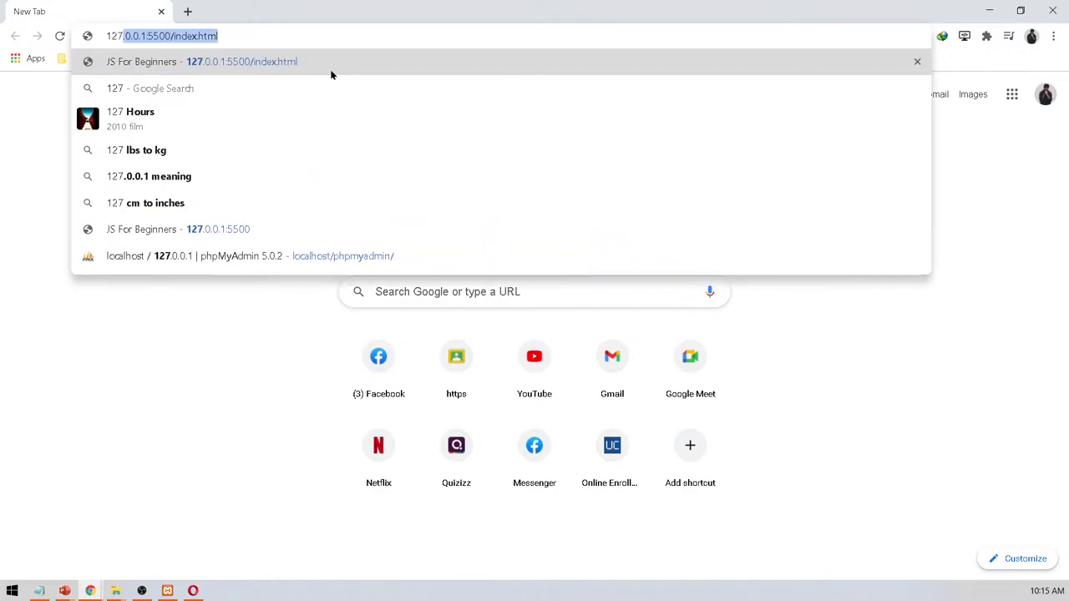
{"action": "type", "text": ".0.1"}
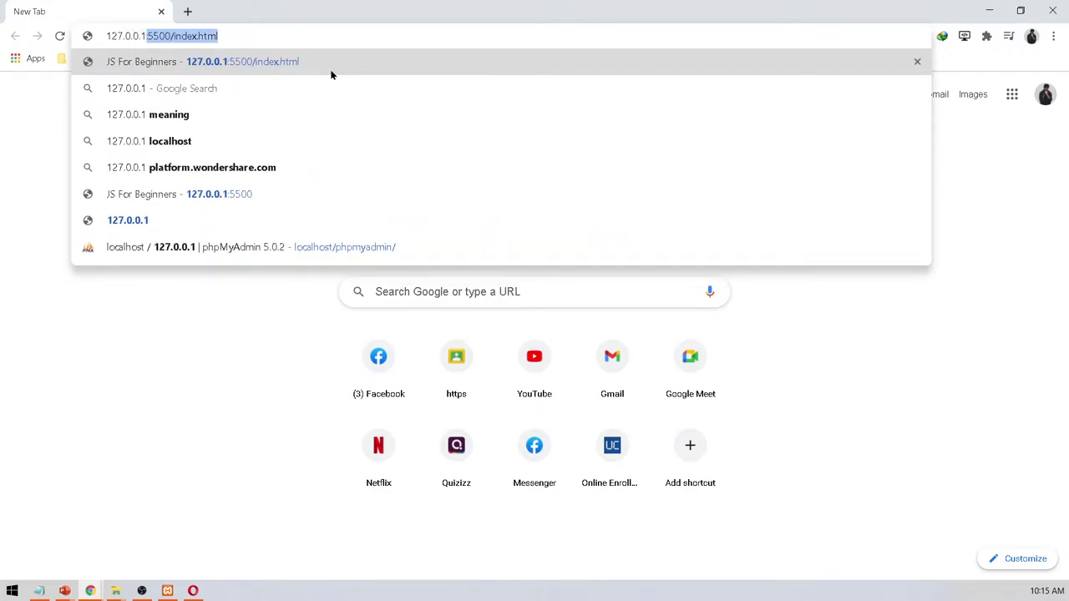
{"action": "type", "text": "/"}
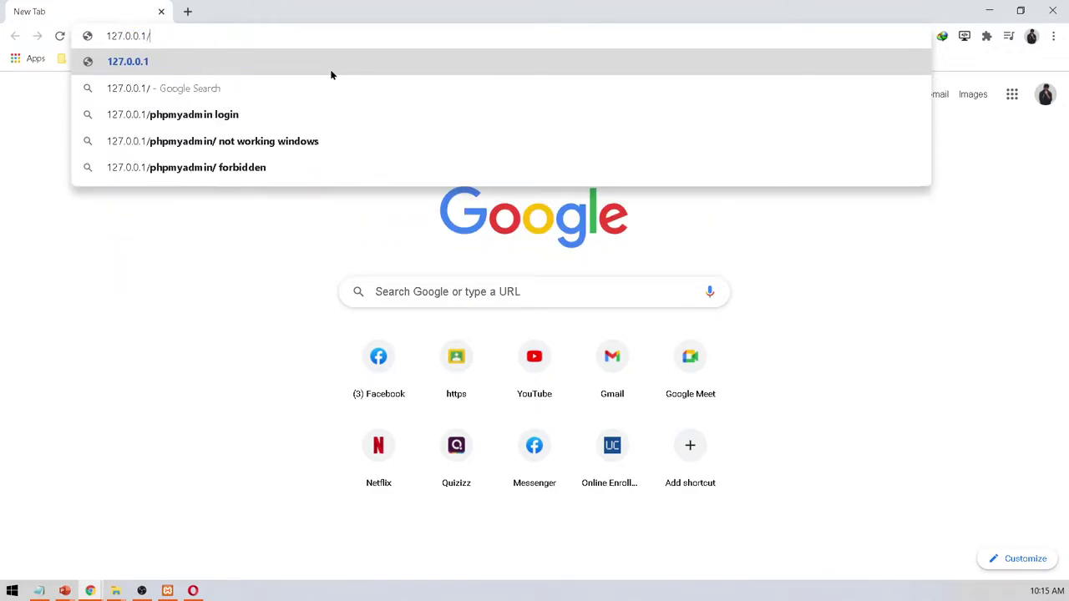
{"action": "type", "text": "php"}
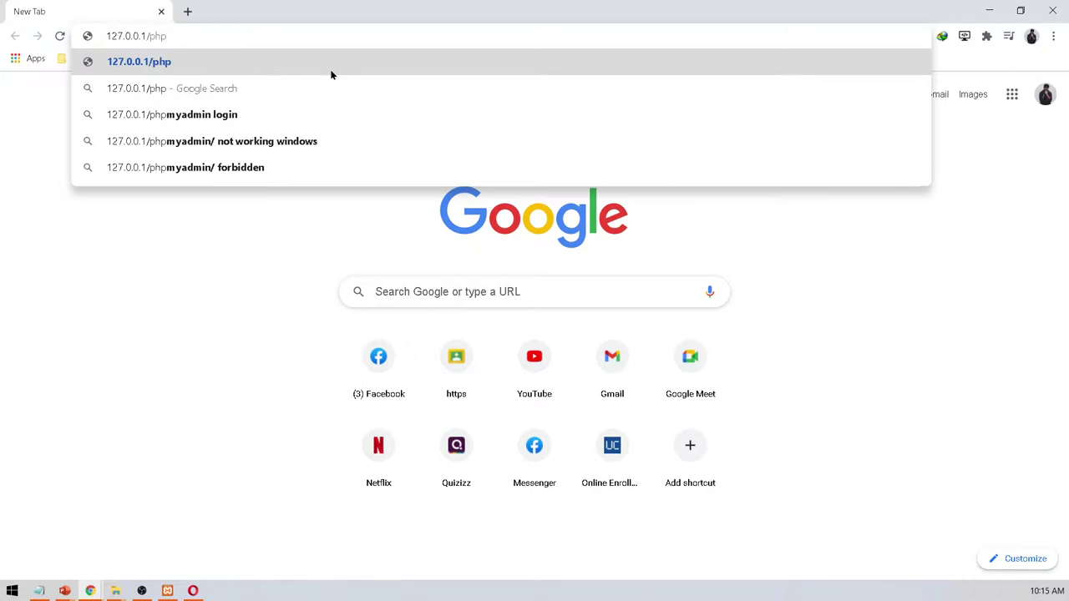
{"action": "type", "text": "myadmin"}
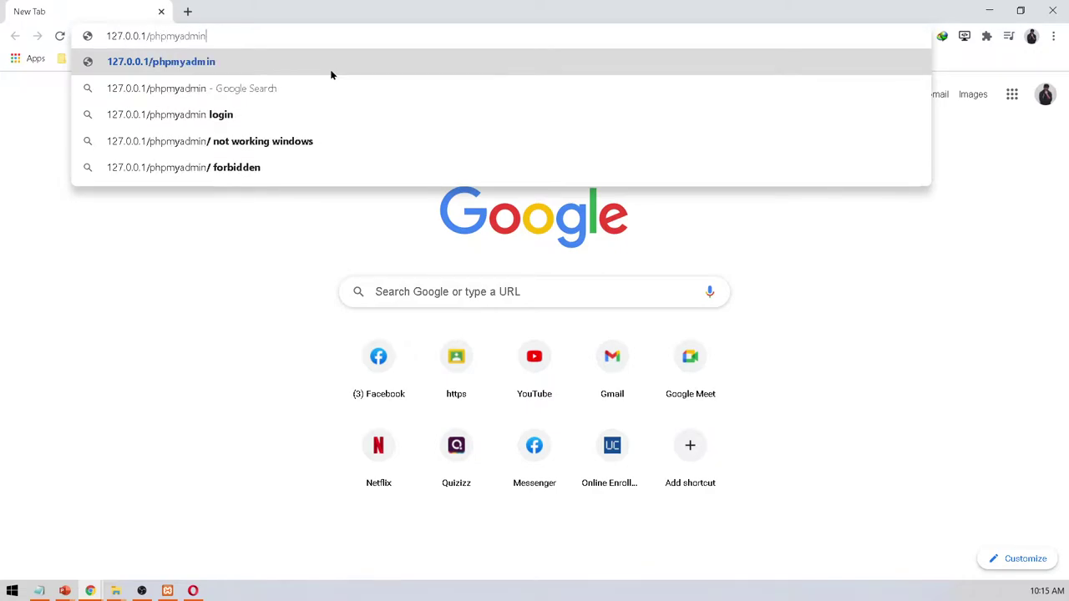
{"action": "type", "text": "/"}
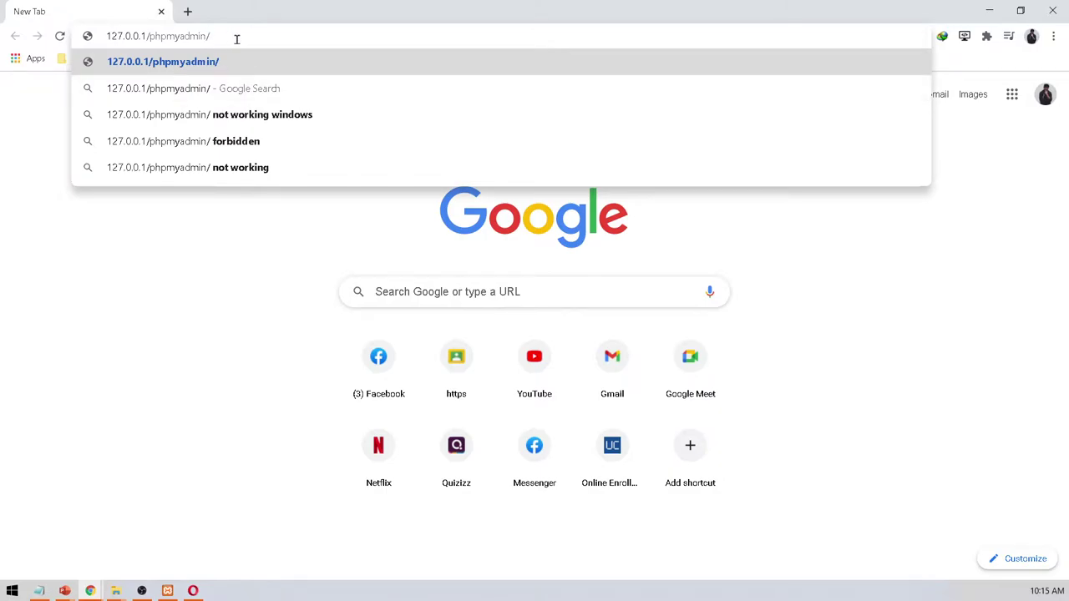
{"action": "key", "text": "Return"}
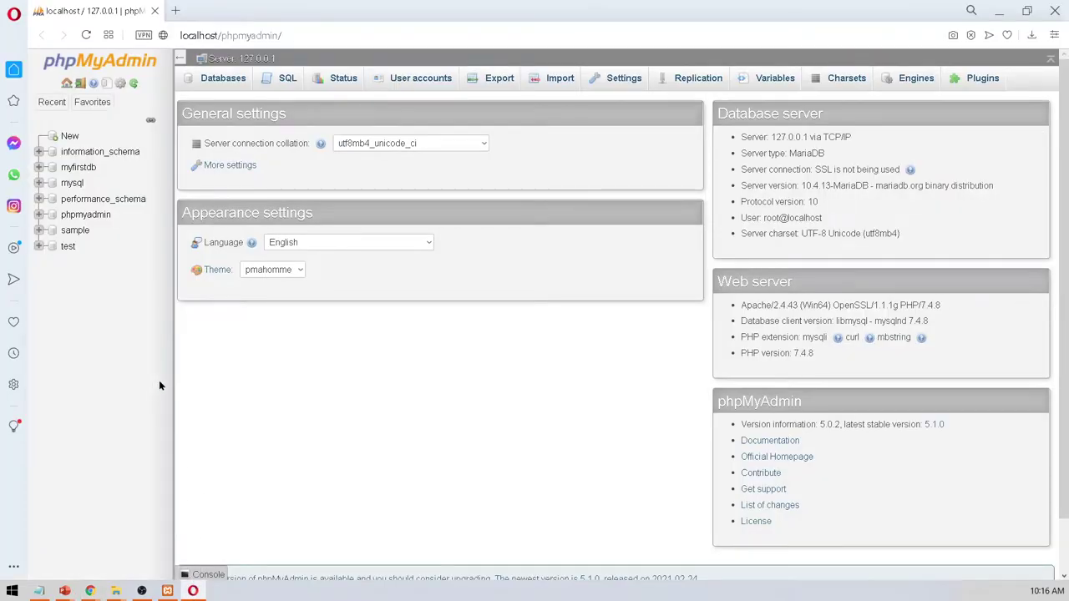
Close the duplicate phpMyAdmin window in Opera and enlarge the phpMyAdmin home page in Chrome for viewing.
{"action": "left_click", "coordinate": [1054, 10]}
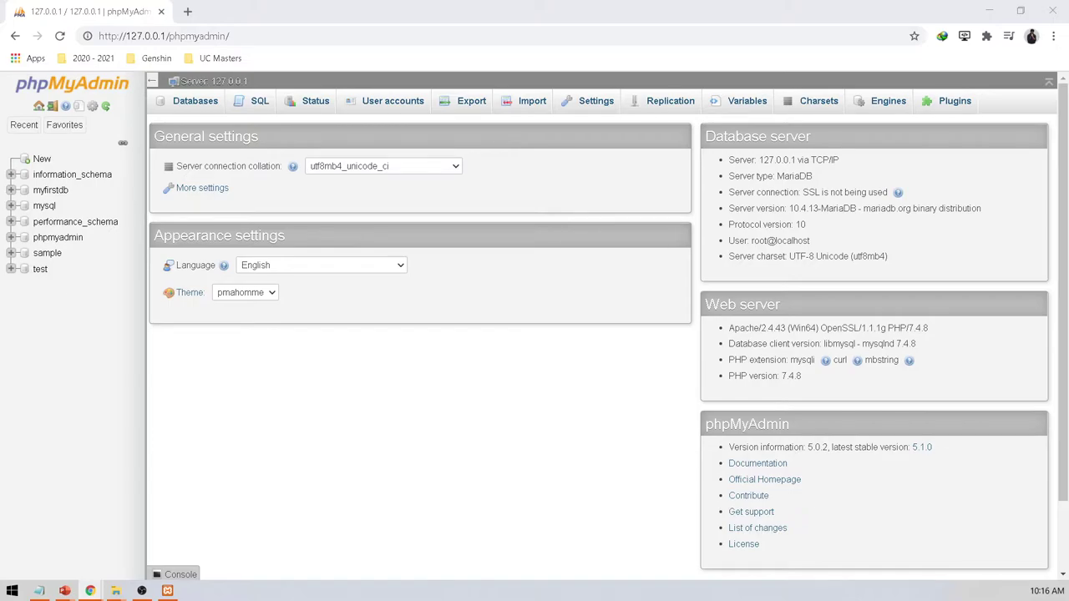
{"action": "scroll", "coordinate": [404, 399], "scroll_direction": "up", "scroll_amount": 2}
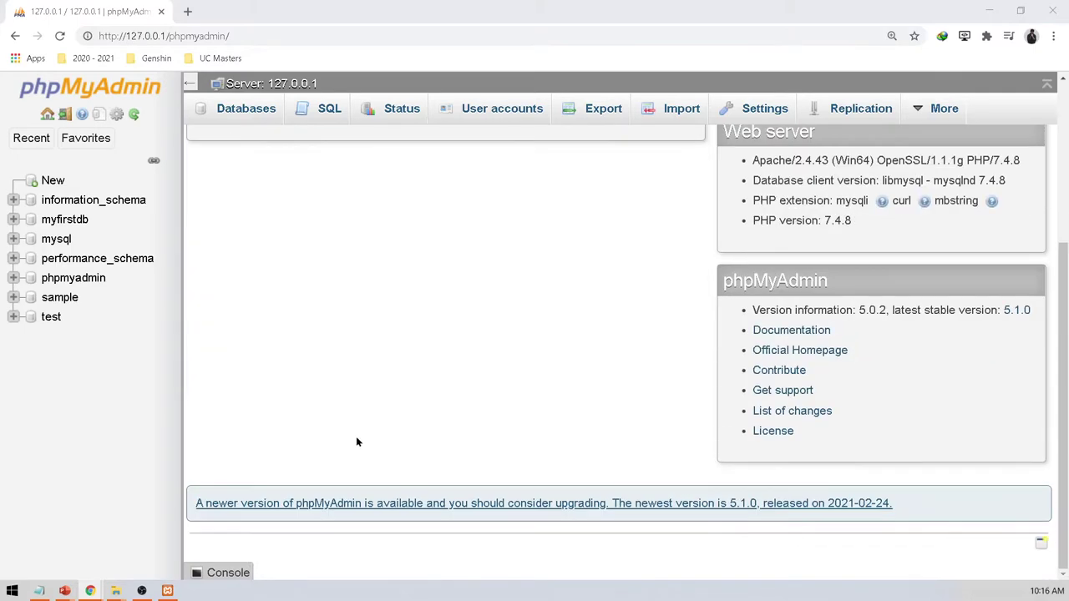
{"action": "scroll", "coordinate": [350, 441], "scroll_direction": "up", "scroll_amount": 3}
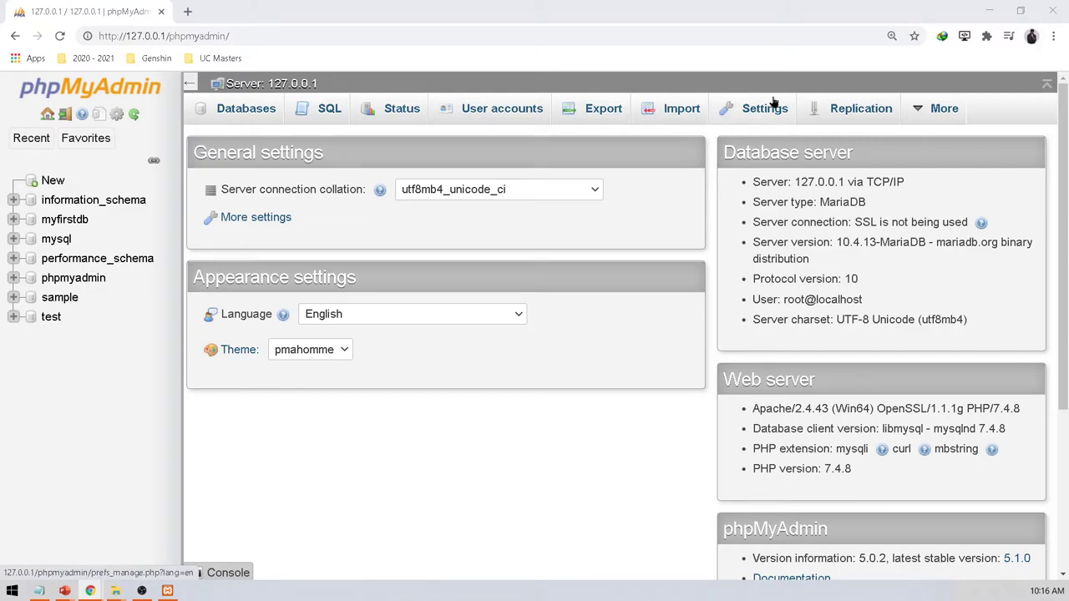
{"action": "mouse_move", "coordinate": [925, 106]}
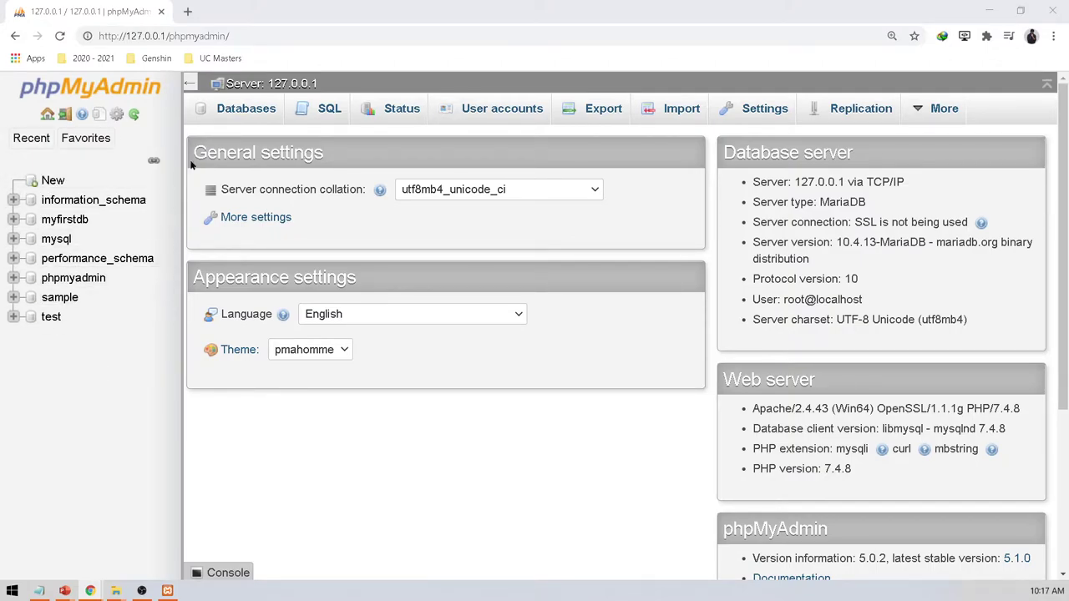
Create a database named testingdb with the utf8mb4_general_ci collation.
{"action": "left_click", "coordinate": [244, 110]}
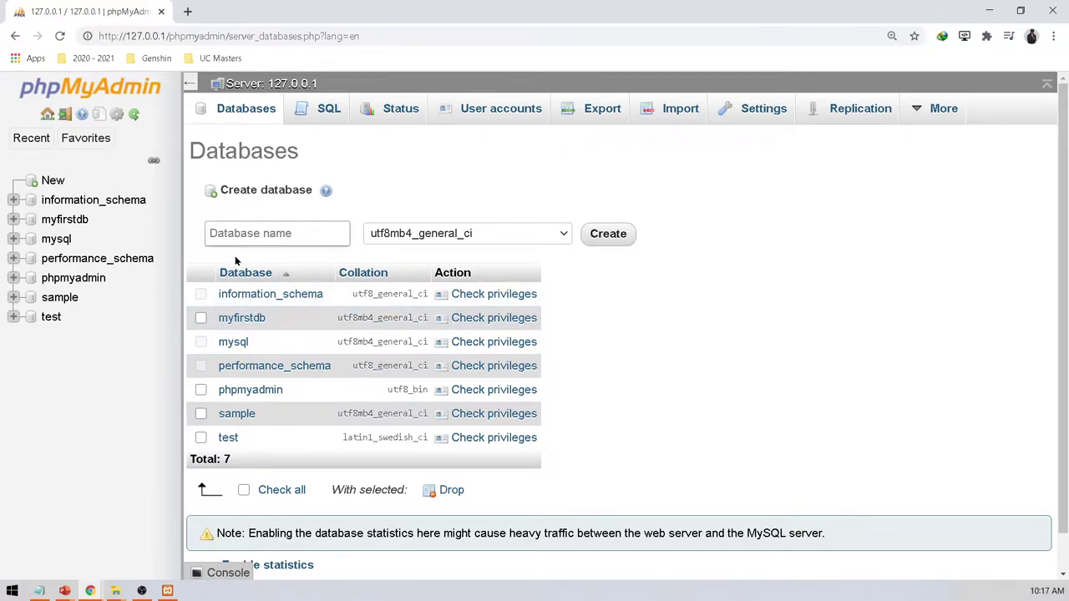
{"action": "left_click", "coordinate": [267, 235]}
{"action": "left_click", "coordinate": [238, 112]}
{"action": "left_click", "coordinate": [283, 234]}
{"action": "left_click", "coordinate": [401, 208]}
{"action": "left_click", "coordinate": [275, 224]}
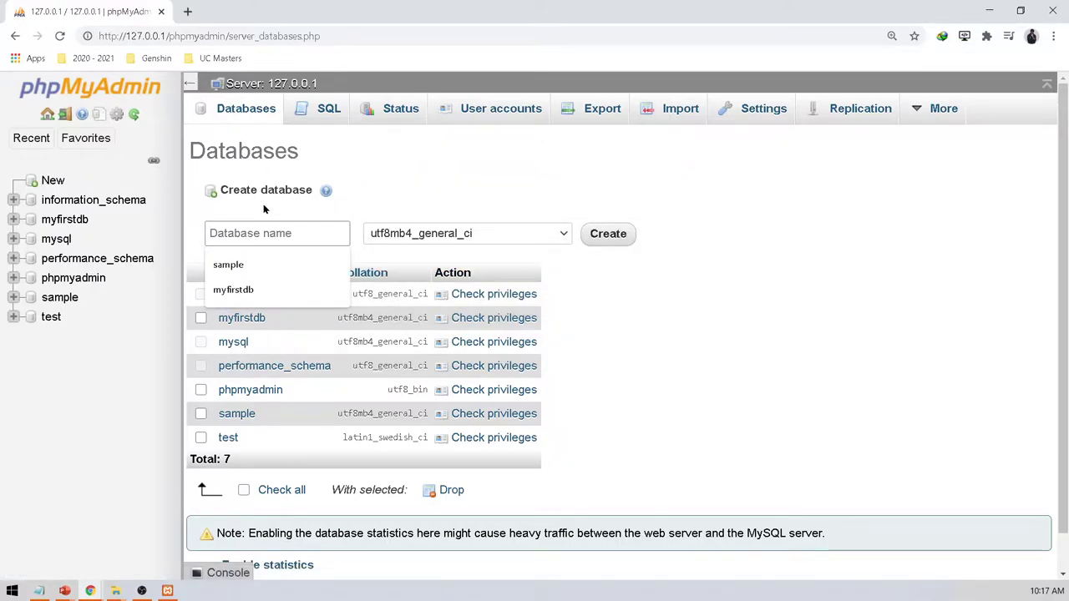
{"action": "type", "text": "s"}
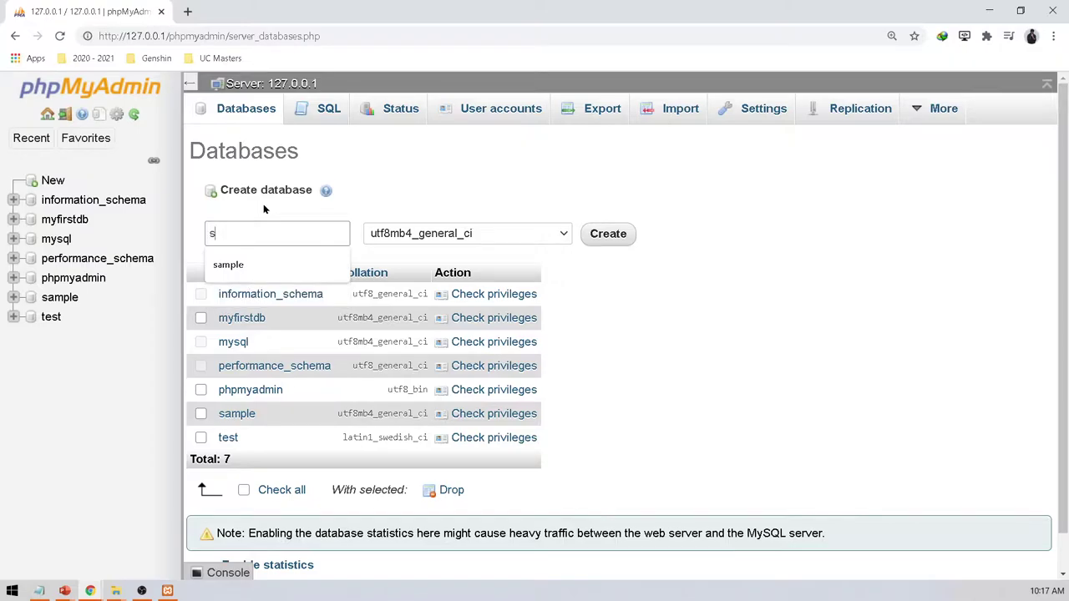
{"action": "key", "text": "BackSpace"}
{"action": "type", "text": "test"}
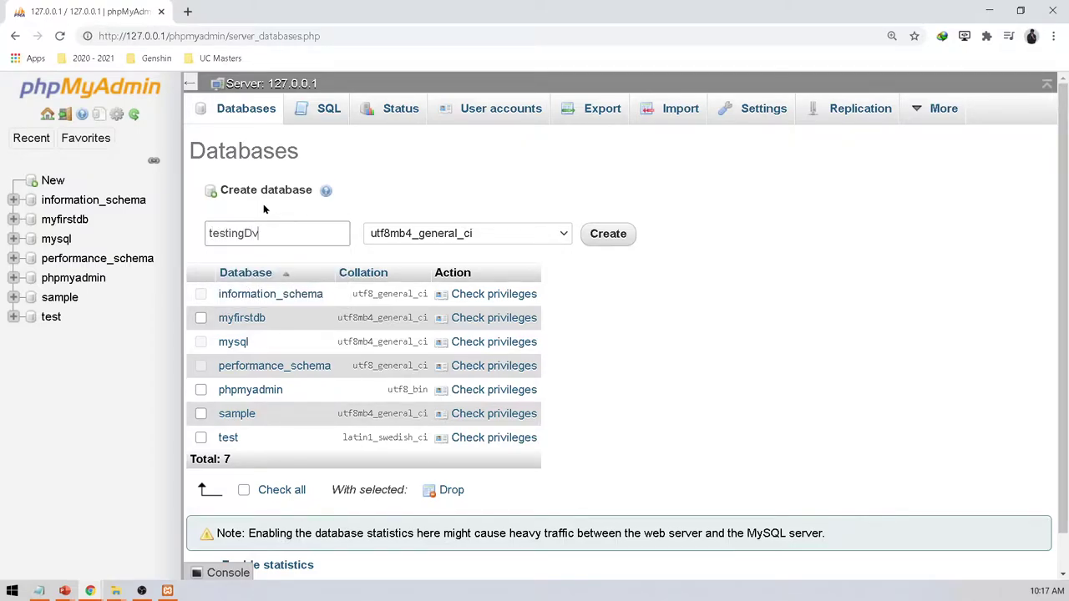
{"action": "type", "text": "ingdb"}
{"action": "left_click", "coordinate": [491, 233]}
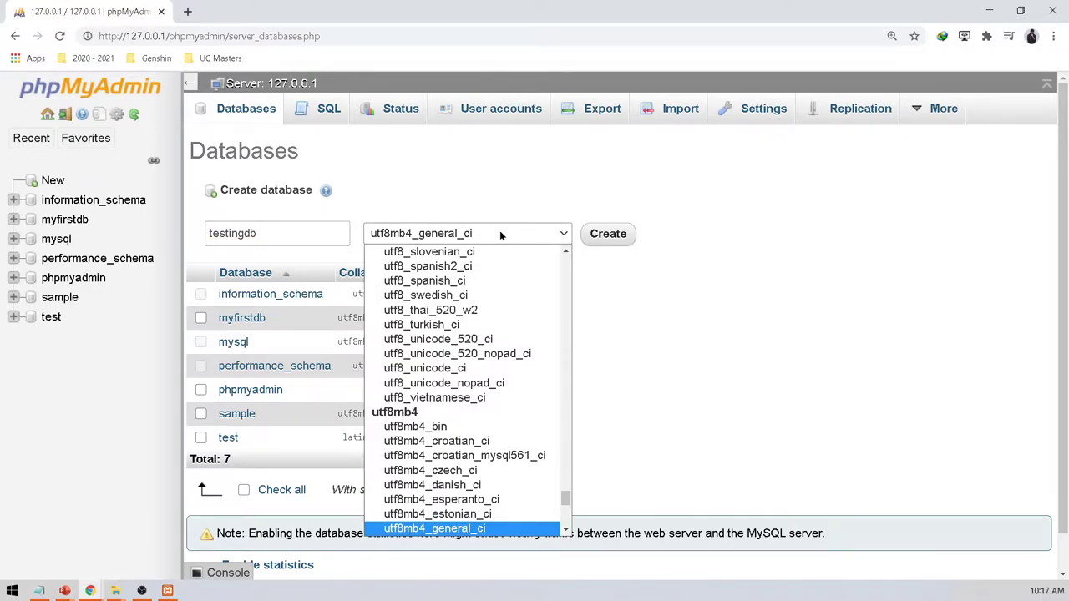
{"action": "left_click", "coordinate": [538, 236]}
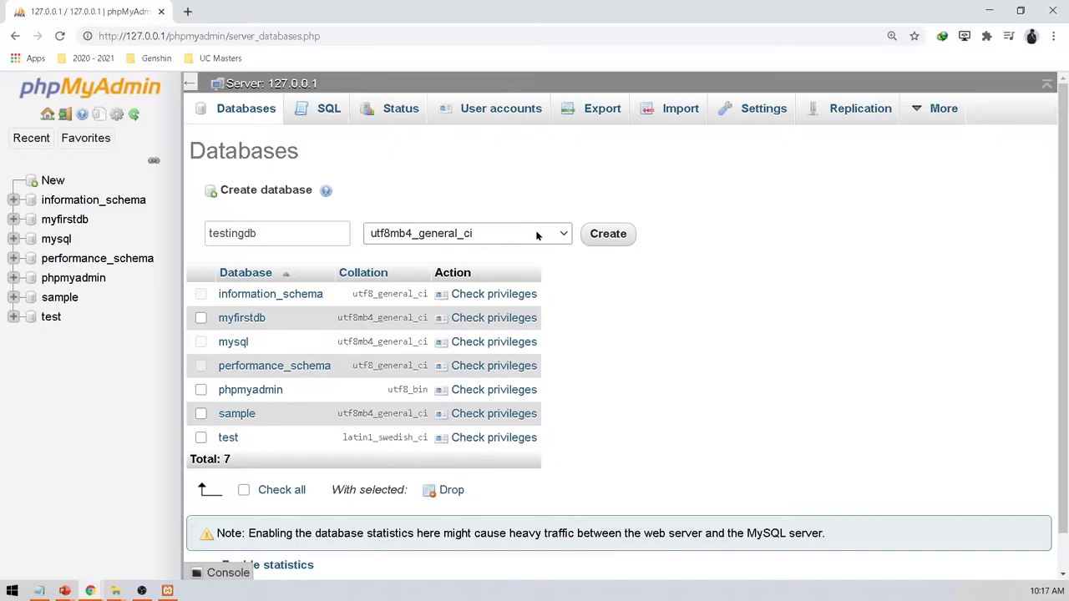
{"action": "left_click", "coordinate": [594, 235]}
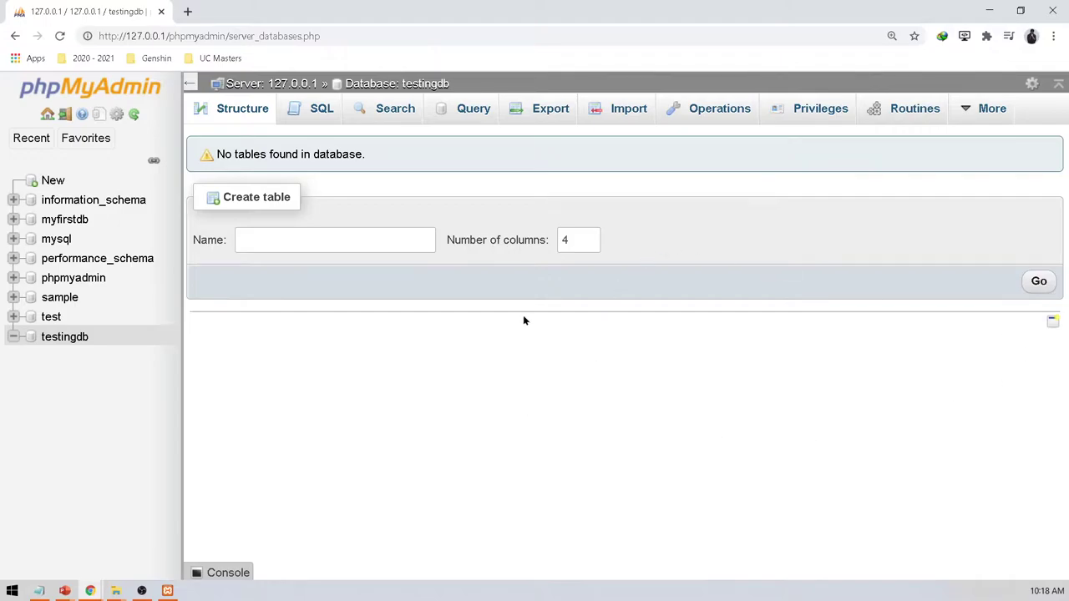
View the SQL page of the testingdb database and return to its Structure page.
{"action": "left_click", "coordinate": [239, 121]}
{"action": "left_click", "coordinate": [298, 117]}
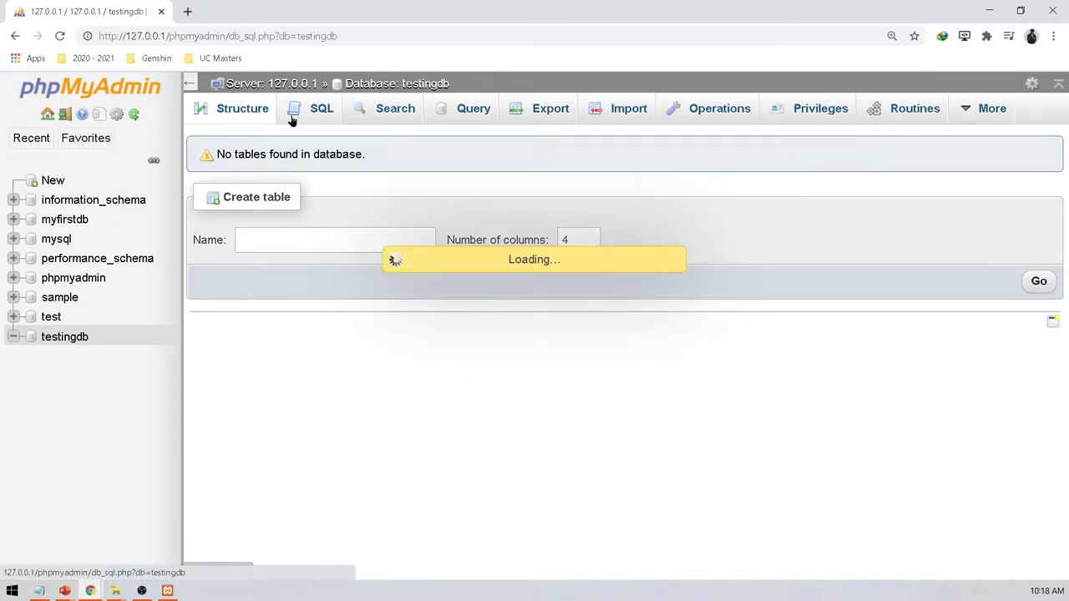
{"action": "left_click", "coordinate": [220, 109]}
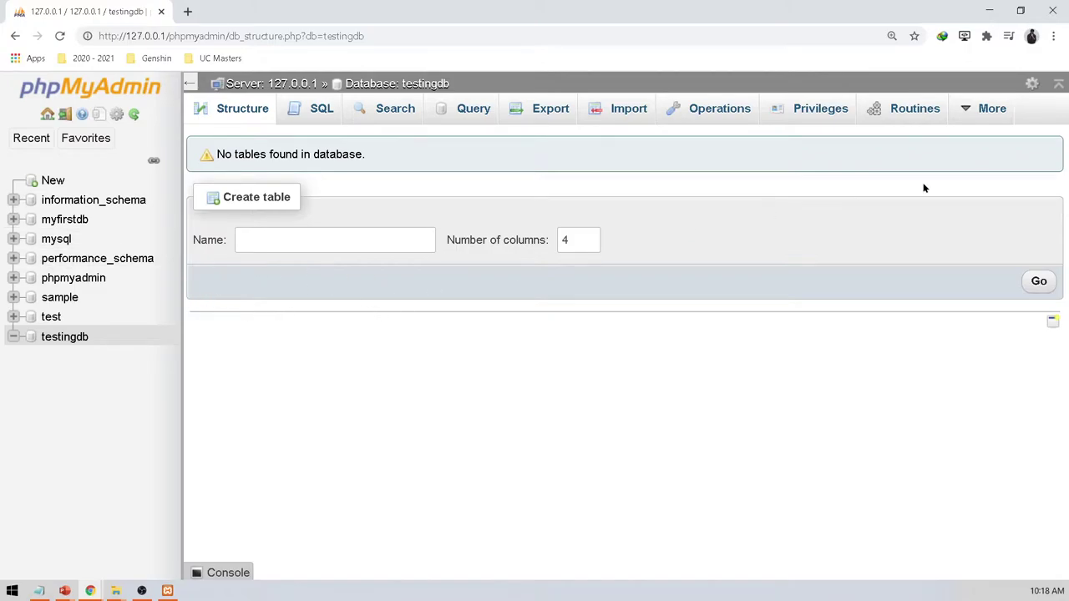
Minimize Chrome and the XAMPP Control Panel to show the ER Diagram presentation slide.
{"action": "left_click", "coordinate": [988, 11]}
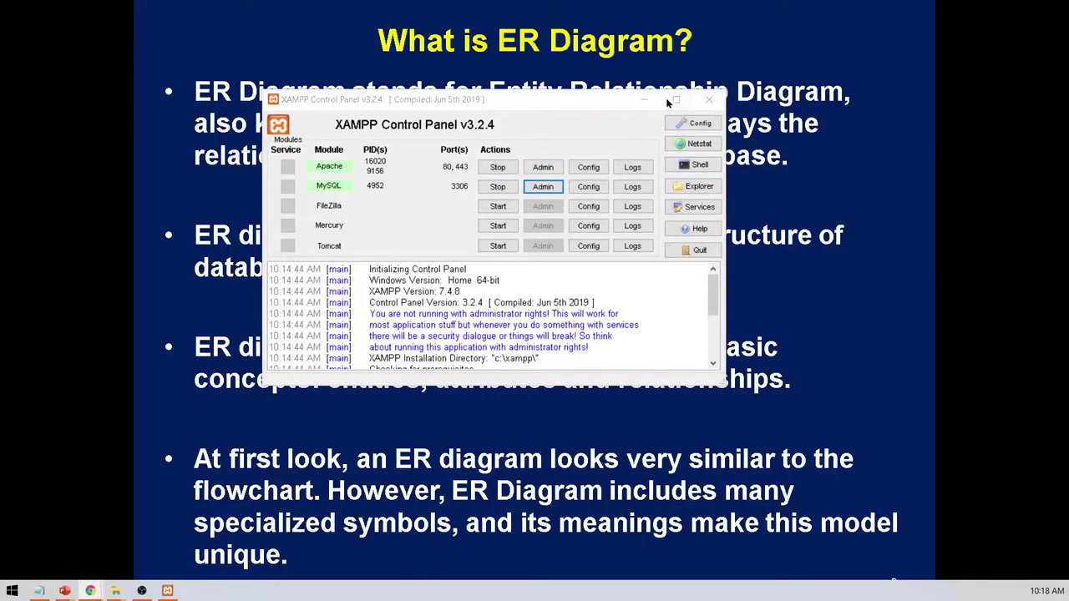
{"action": "left_click", "coordinate": [632, 102]}
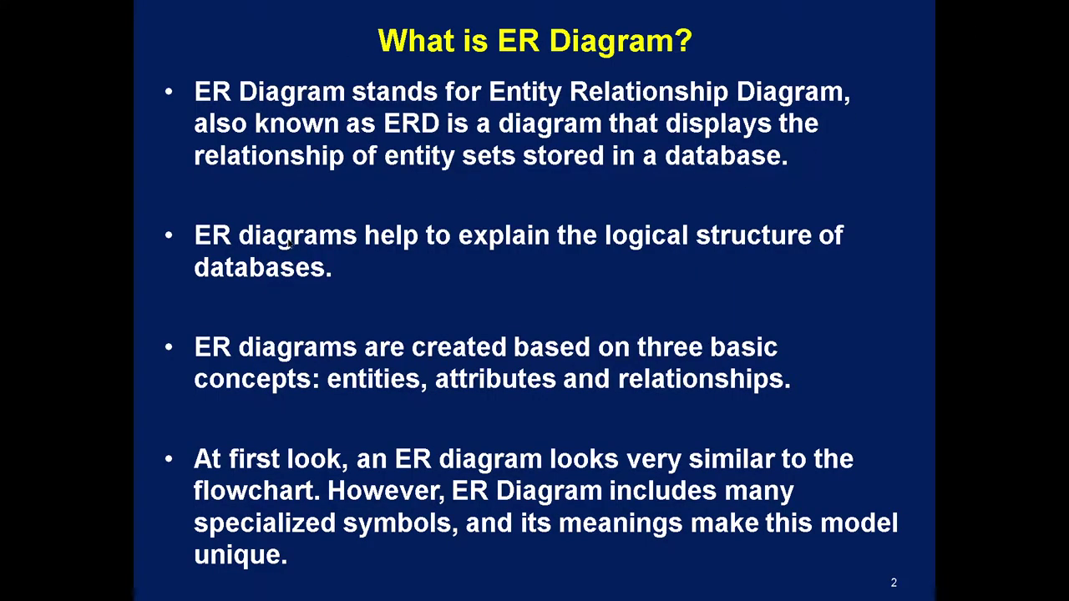
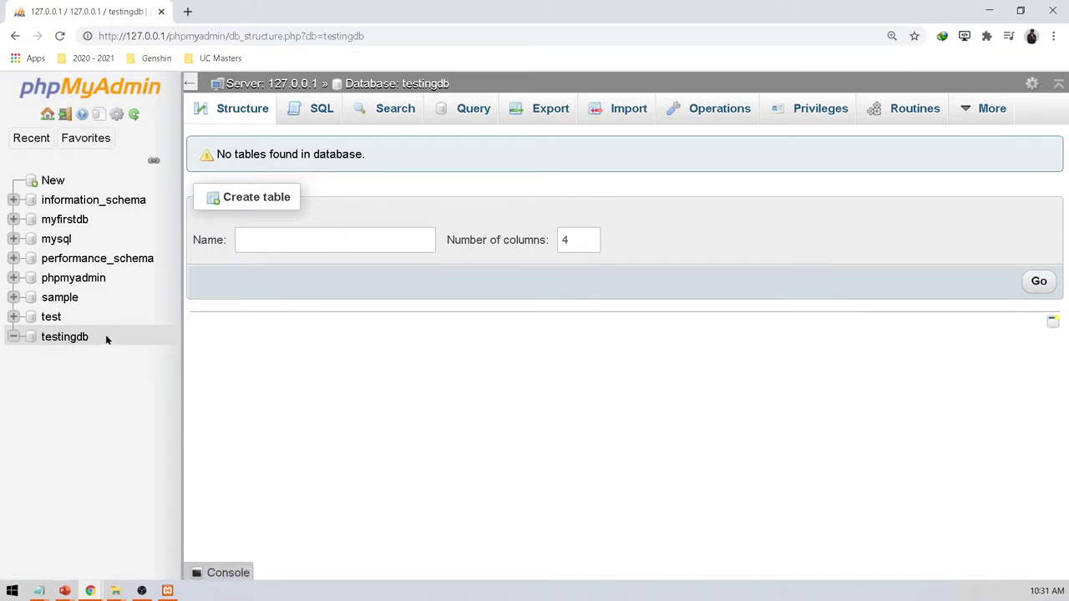
Start a new table named Employee with 5 columns in the testingdb database.
{"action": "left_click", "coordinate": [364, 238]}
{"action": "type", "text": "Em"}
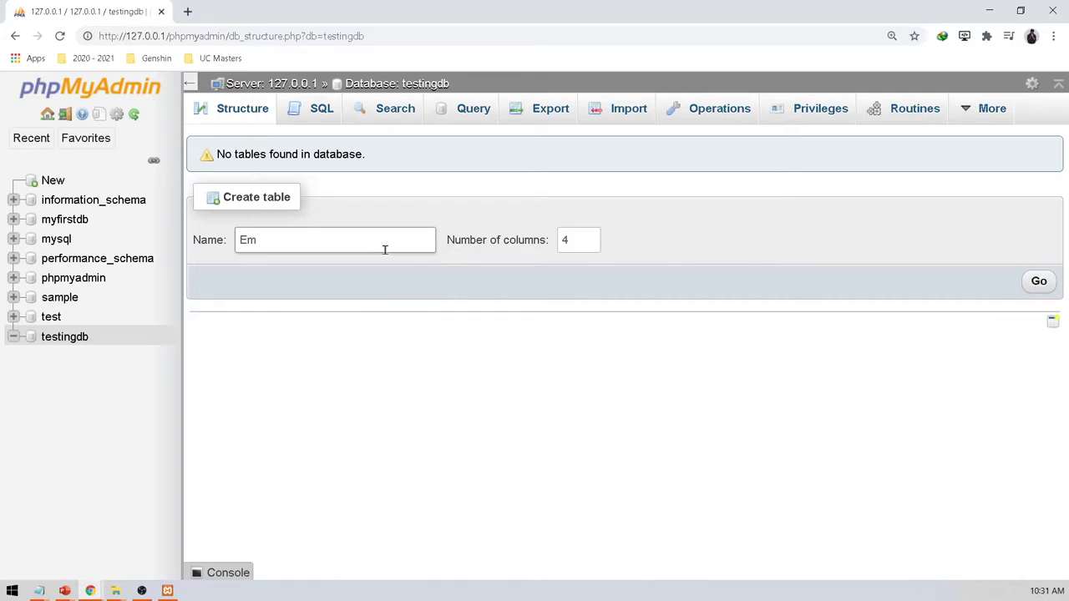
{"action": "type", "text": "ployee"}
{"action": "left_click", "coordinate": [567, 240]}
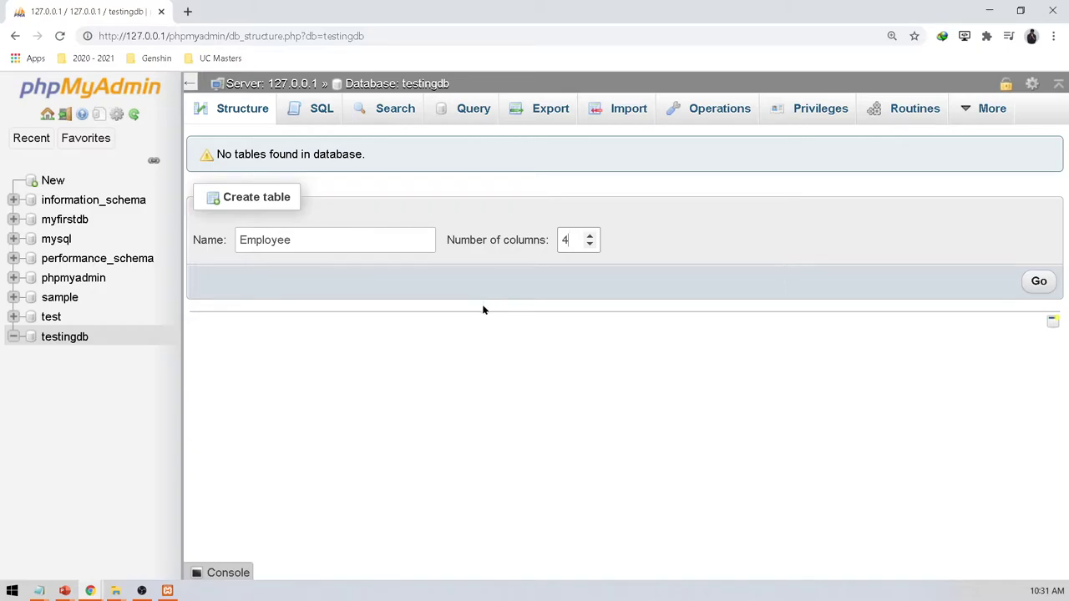
{"action": "left_click", "coordinate": [590, 235]}
{"action": "left_click", "coordinate": [1038, 283]}
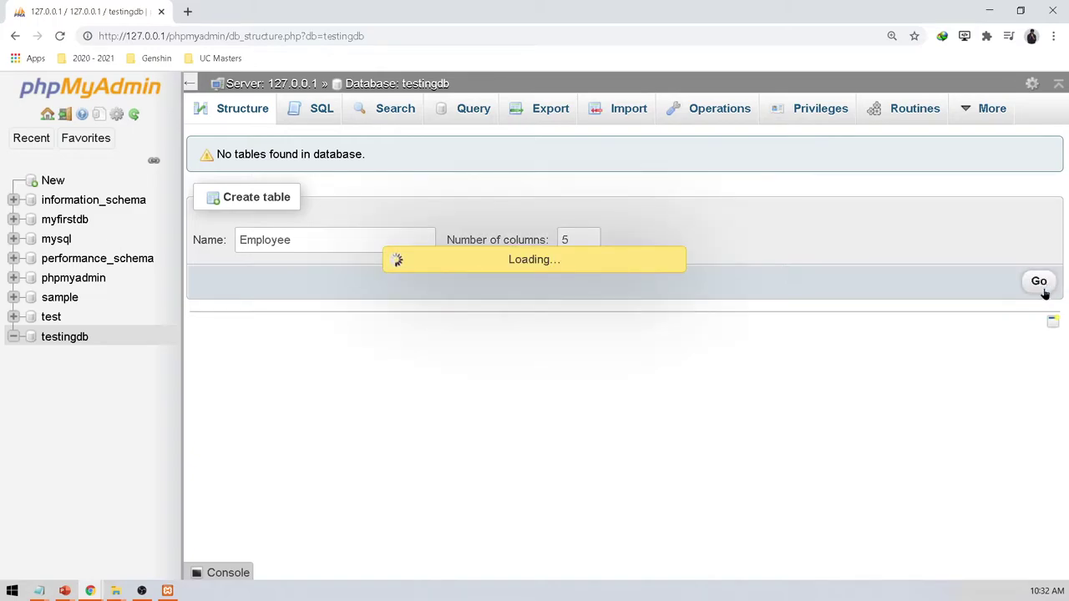
Name the first column of the Employee table emp_id.
{"action": "scroll", "coordinate": [458, 429], "scroll_direction": "down", "scroll_amount": 3}
{"action": "scroll", "coordinate": [489, 472], "scroll_direction": "up", "scroll_amount": 3}
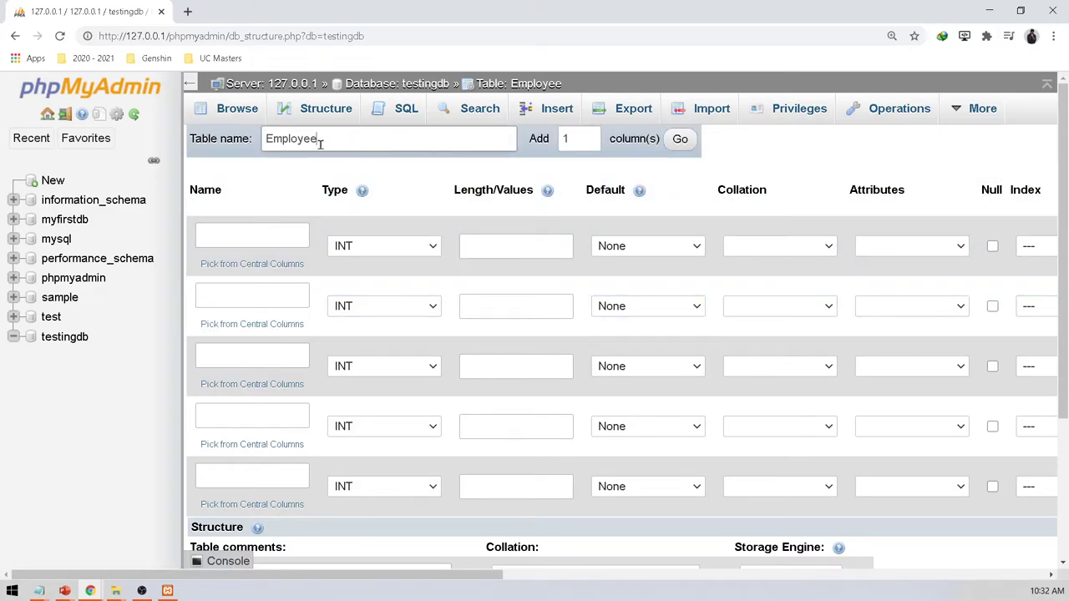
{"action": "left_click", "coordinate": [258, 235]}
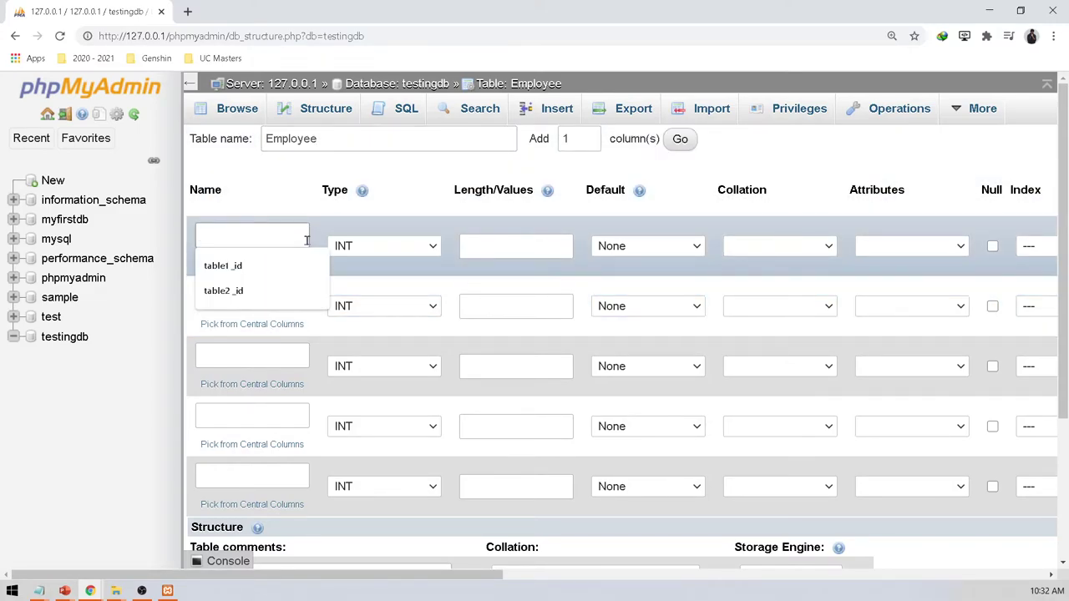
{"action": "type", "text": "empo"}
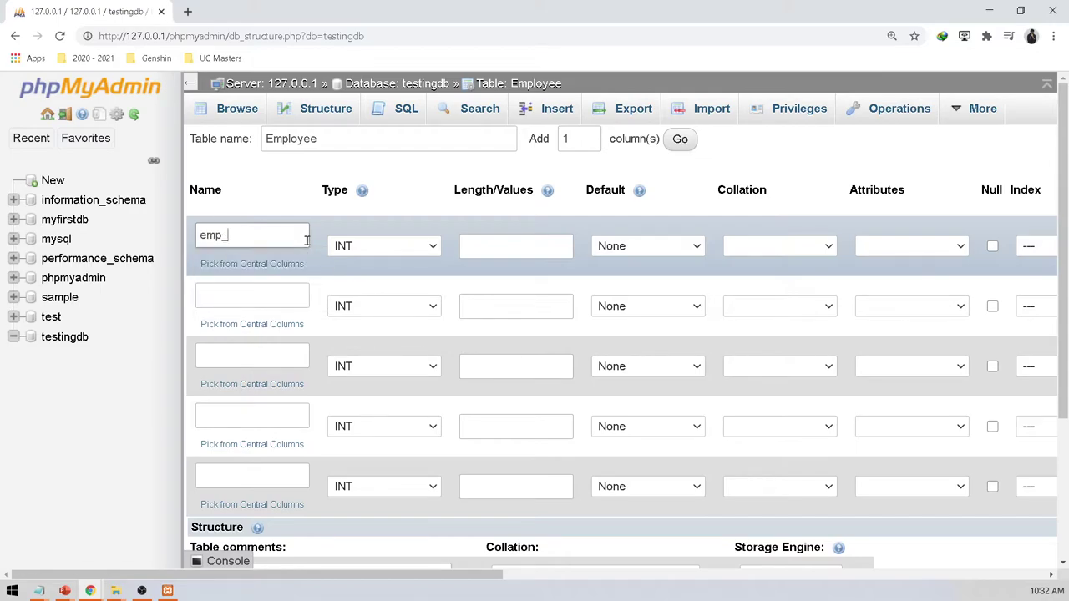
{"action": "type", "text": "id"}
Switch to the Customer attribute list in Notepad and replace its name entry with Employee ID.
{"action": "left_click", "coordinate": [38, 591]}
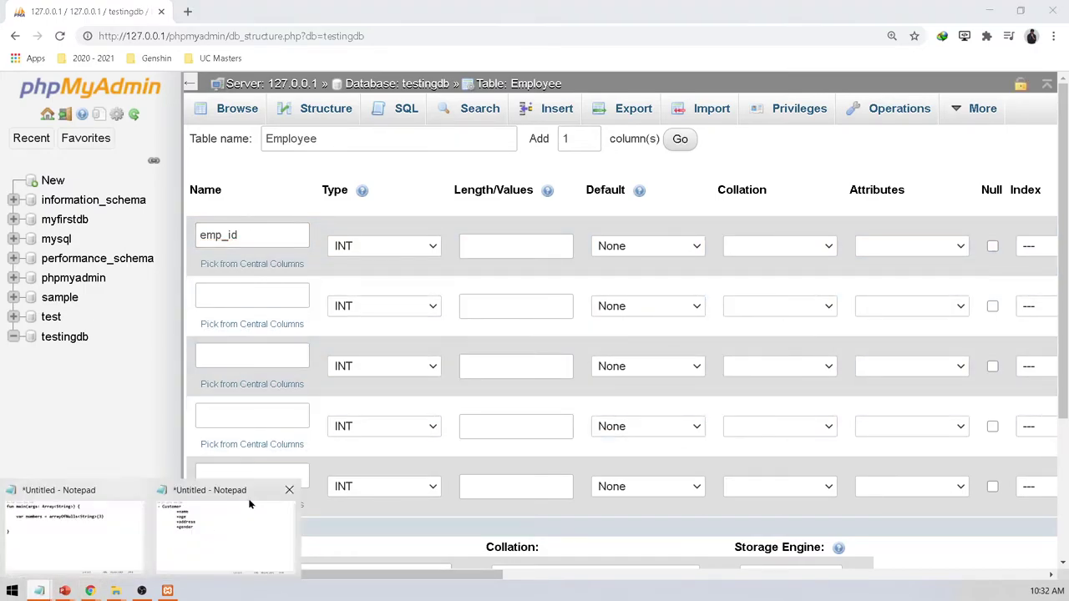
{"action": "left_click", "coordinate": [249, 504]}
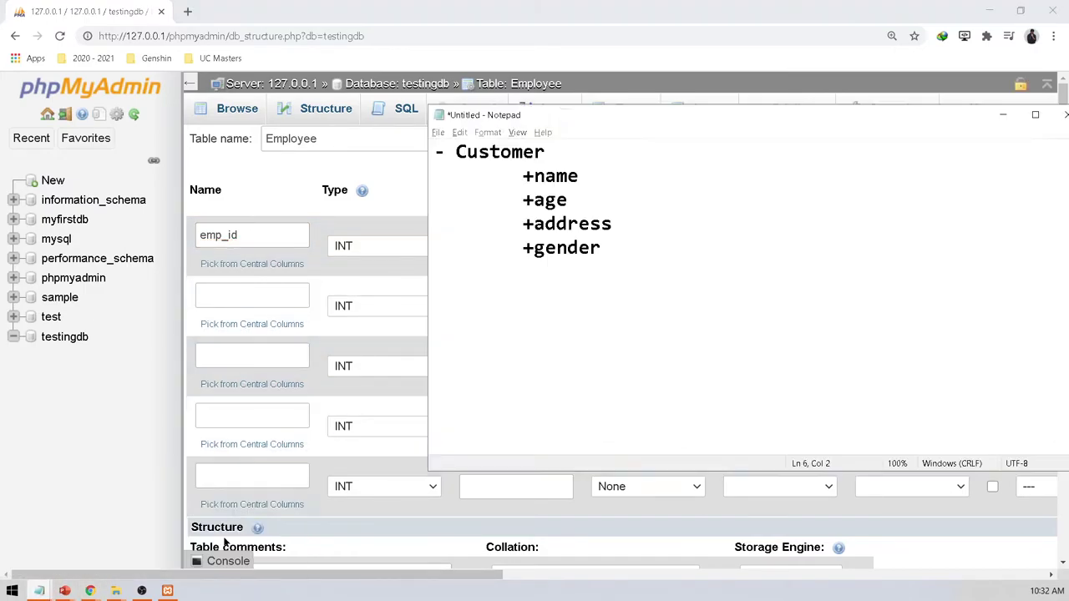
{"action": "double_click", "coordinate": [558, 177]}
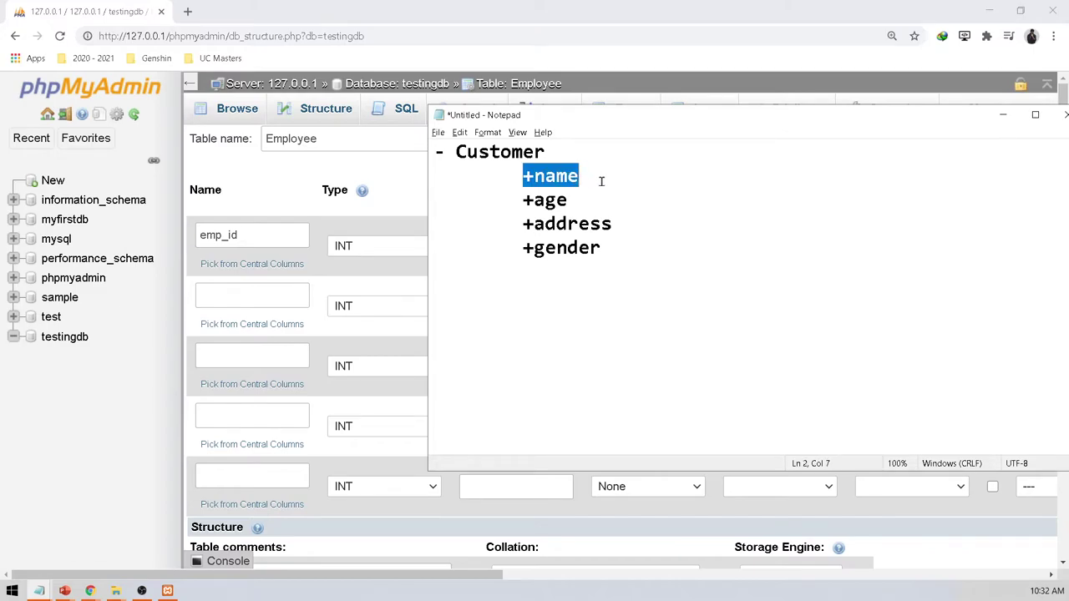
{"action": "type", "text": "Em"}
{"action": "key", "text": "BackSpace"}
{"action": "key", "text": "BackSpace"}
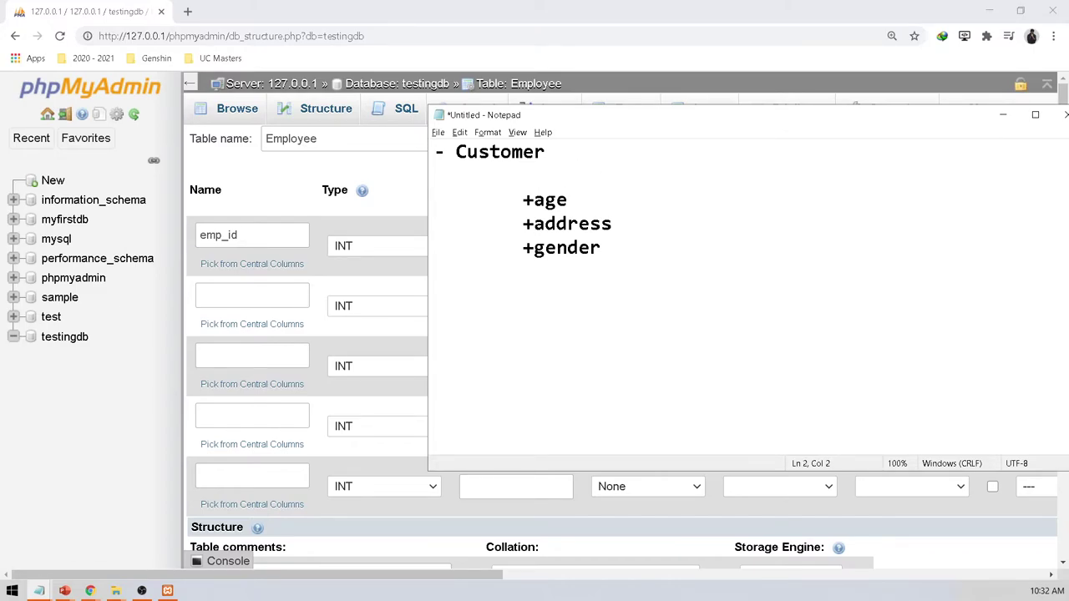
{"action": "type", "text": "+EMployee"}
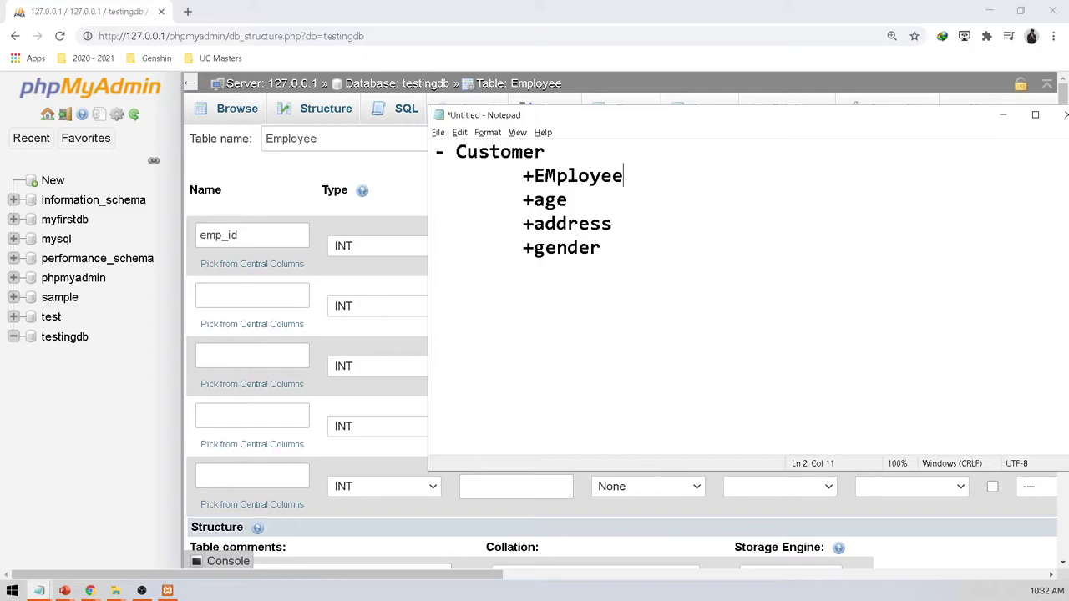
{"action": "key", "text": "BackSpace"}
{"action": "key", "text": "BackSpace"}
{"action": "key", "text": "BackSpace"}
{"action": "key", "text": "BackSpace"}
{"action": "key", "text": "BackSpace"}
{"action": "key", "text": "BackSpace"}
{"action": "key", "text": "BackSpace"}
{"action": "type", "text": "plo"}
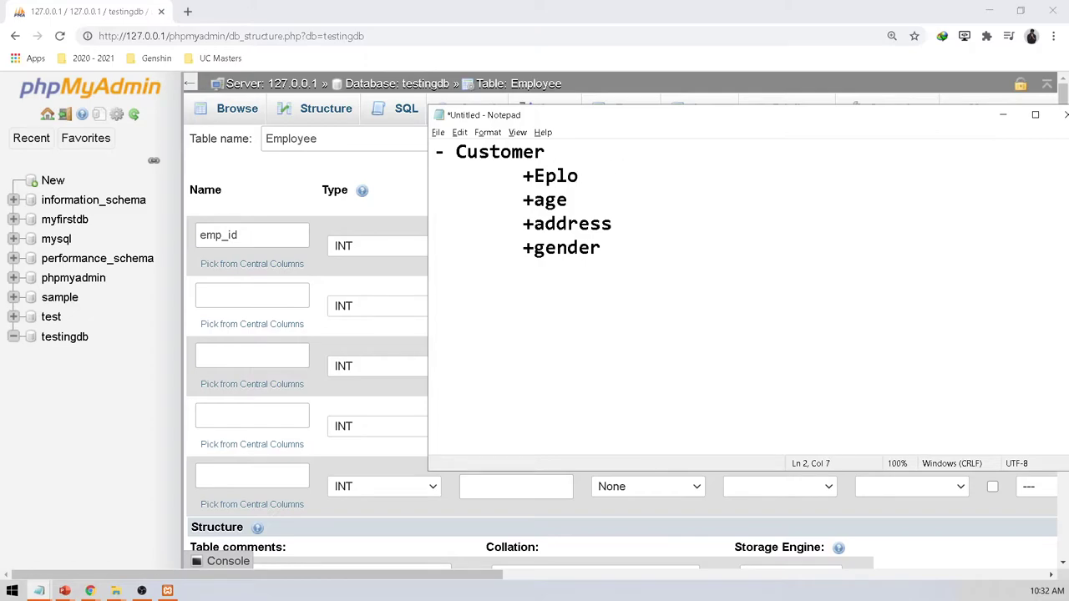
{"action": "type", "text": "yee"}
{"action": "key", "text": "BackSpace"}
{"action": "key", "text": "BackSpace"}
{"action": "key", "text": "BackSpace"}
{"action": "key", "text": "BackSpace"}
{"action": "key", "text": "BackSpace"}
{"action": "key", "text": "BackSpace"}
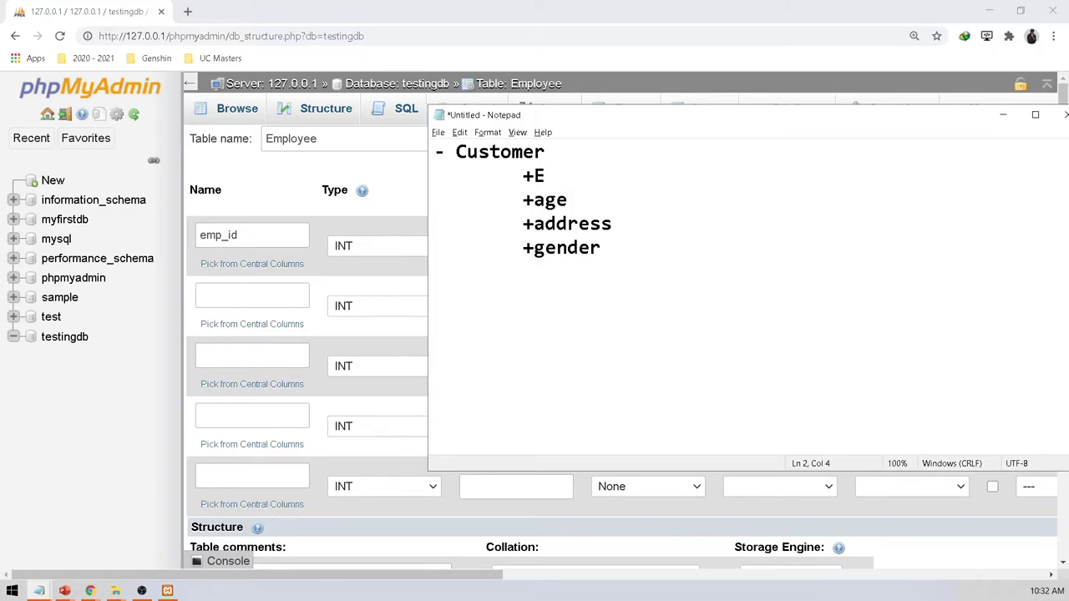
{"action": "type", "text": "mployee_"}
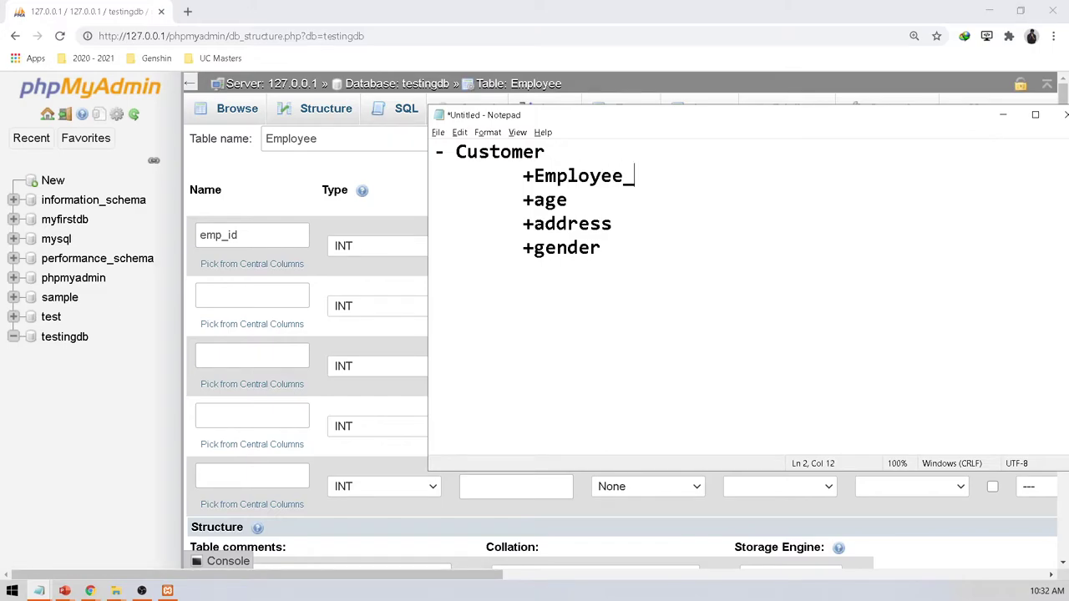
{"action": "key", "text": "BackSpace"}
{"action": "type", "text": "ID"}
Replace the age and address entries in the attribute list with First Name and Last Name.
{"action": "key", "text": "Down"}
{"action": "key", "text": "shift+Left"}
{"action": "key", "text": "shift+Left"}
{"action": "key", "text": "shift+Left"}
{"action": "type", "text": "F"}
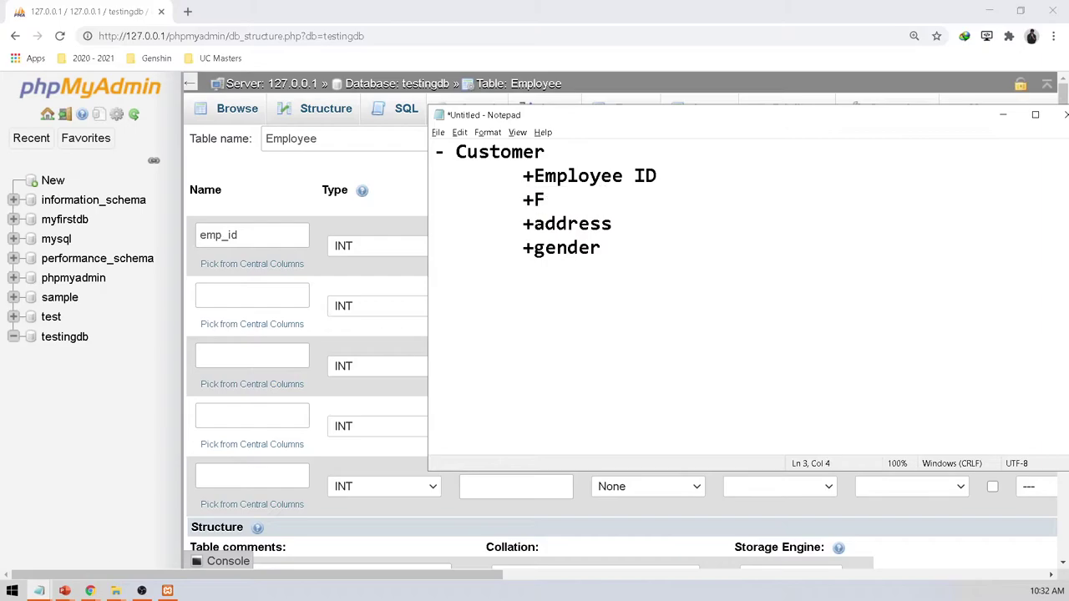
{"action": "type", "text": "irst Name"}
{"action": "key", "text": "Down"}
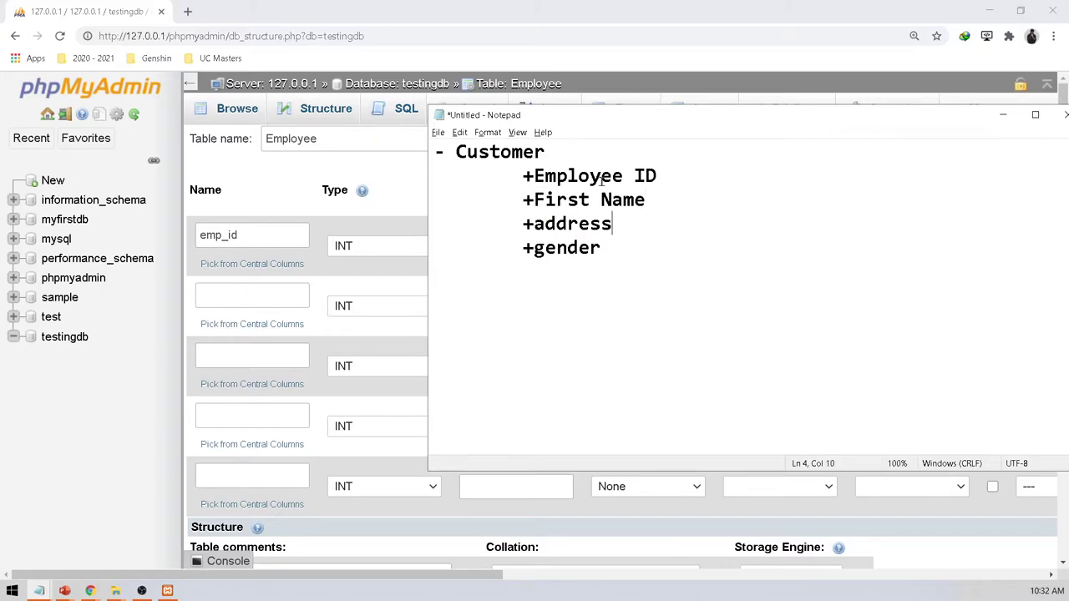
{"action": "key", "text": "shift+Home"}
{"action": "type", "text": "+L"}
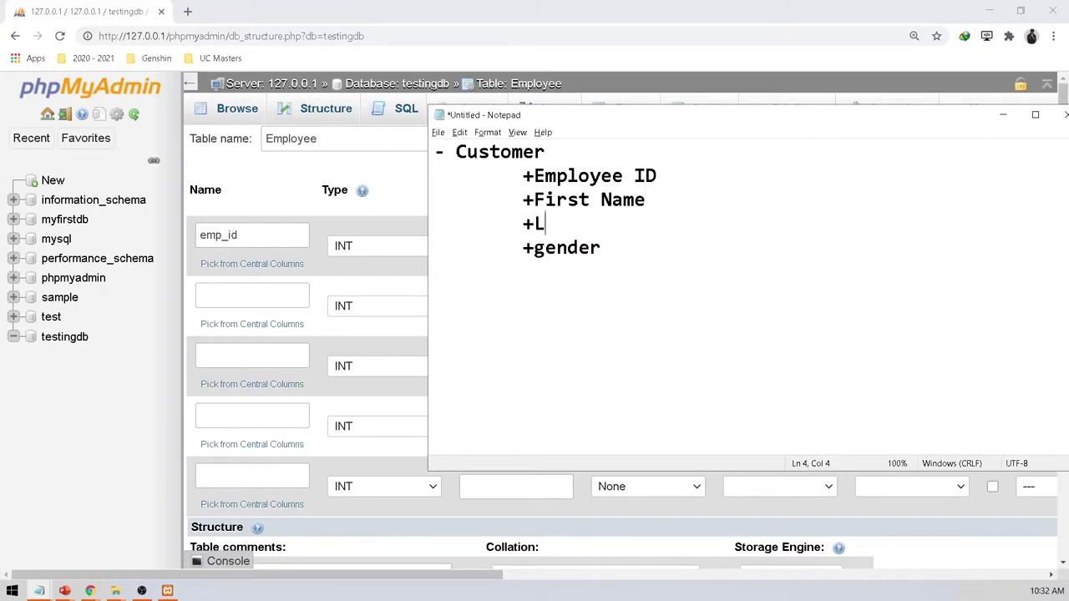
{"action": "type", "text": "ast Name"}
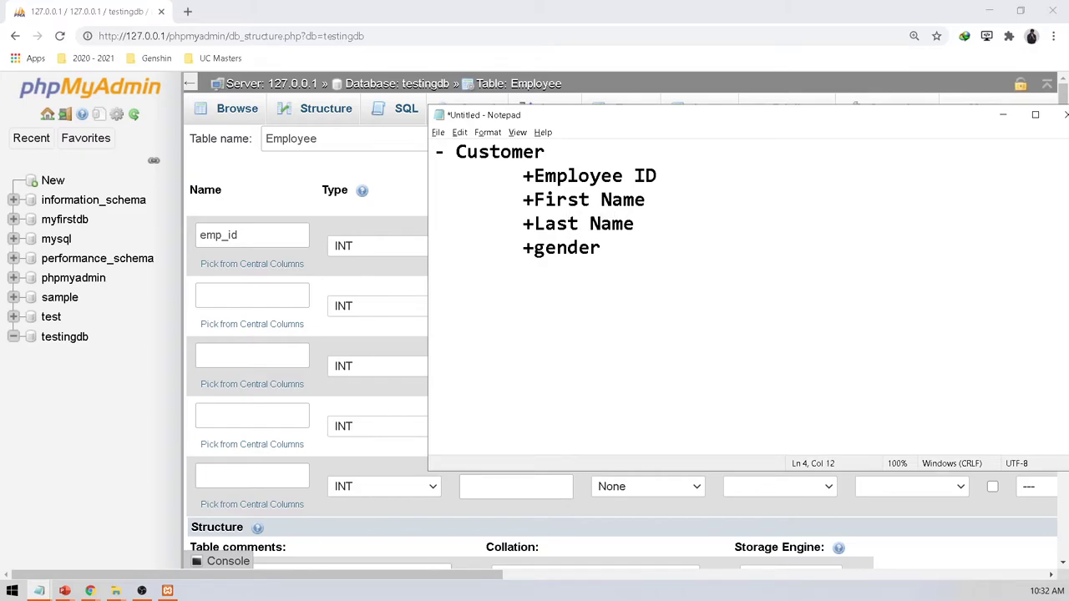
Rewrite the gender entry in the attribute list as Gender with a capital G.
{"action": "key", "text": "Down"}
{"action": "key", "text": "shift+Left"}
{"action": "key", "text": "shift+Left"}
{"action": "key", "text": "shift+Left"}
{"action": "key", "text": "shift+Left"}
{"action": "key", "text": "shift+Left"}
{"action": "key", "text": "shift+Left"}
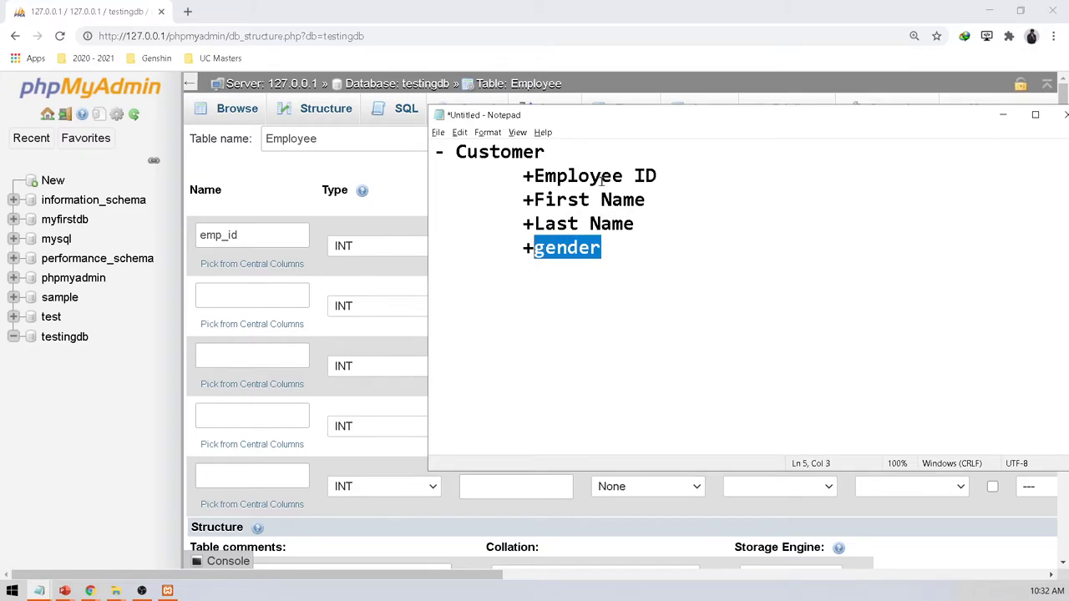
{"action": "type", "text": "Gender"}
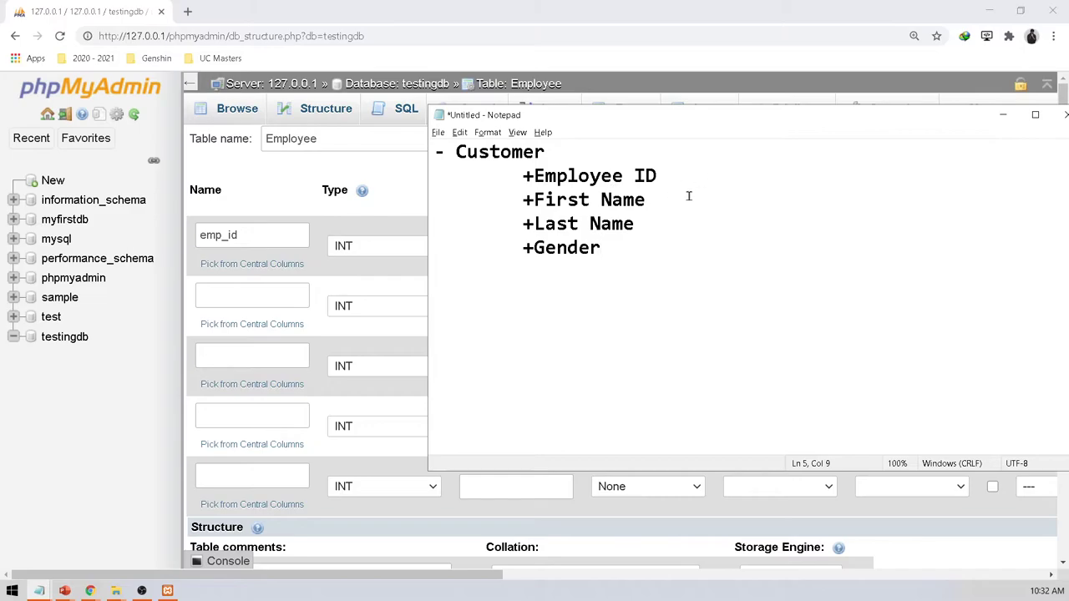
Add a +Address line below Gender and indent it to match the other attributes.
{"action": "key", "text": "Return"}
{"action": "type", "text": "+Address"}
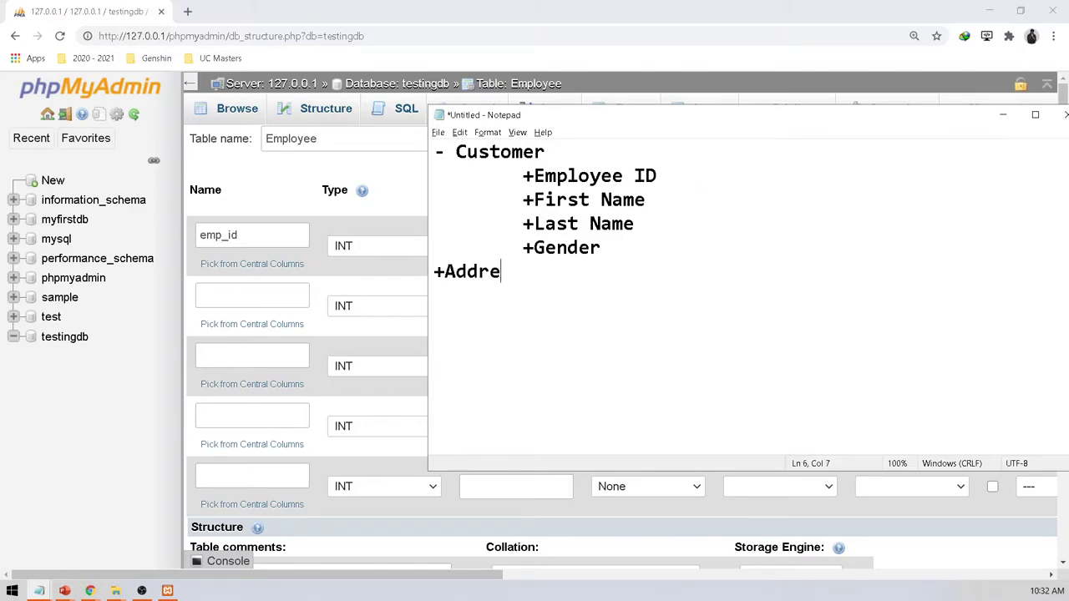
{"action": "left_click", "coordinate": [438, 272]}
{"action": "key", "text": "Tab"}
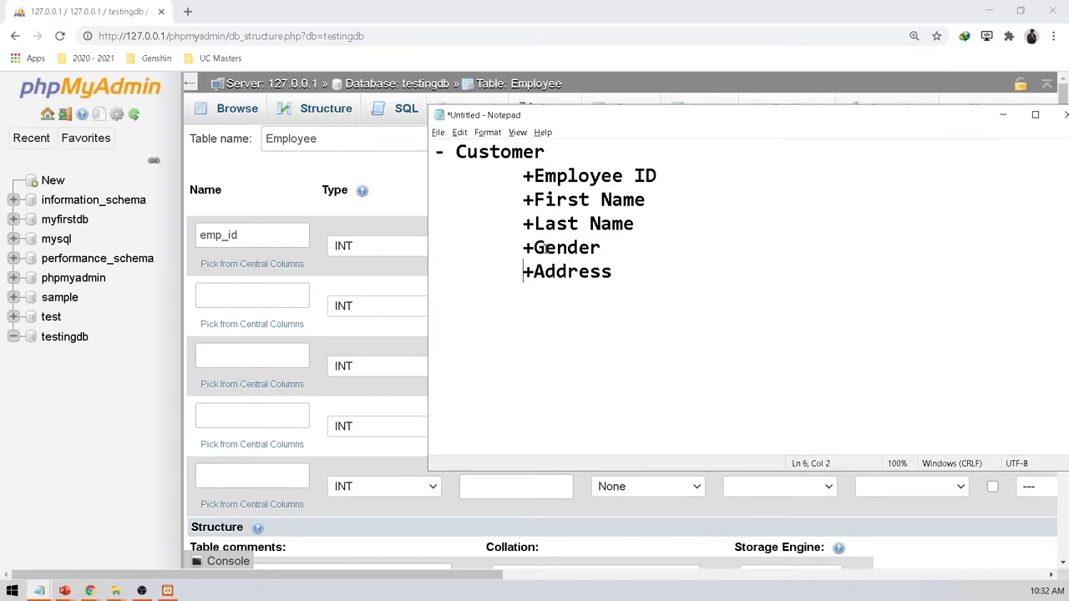
Switch back to the phpMyAdmin table form and examine the naming format of the emp_id column.
{"action": "left_click", "coordinate": [249, 234]}
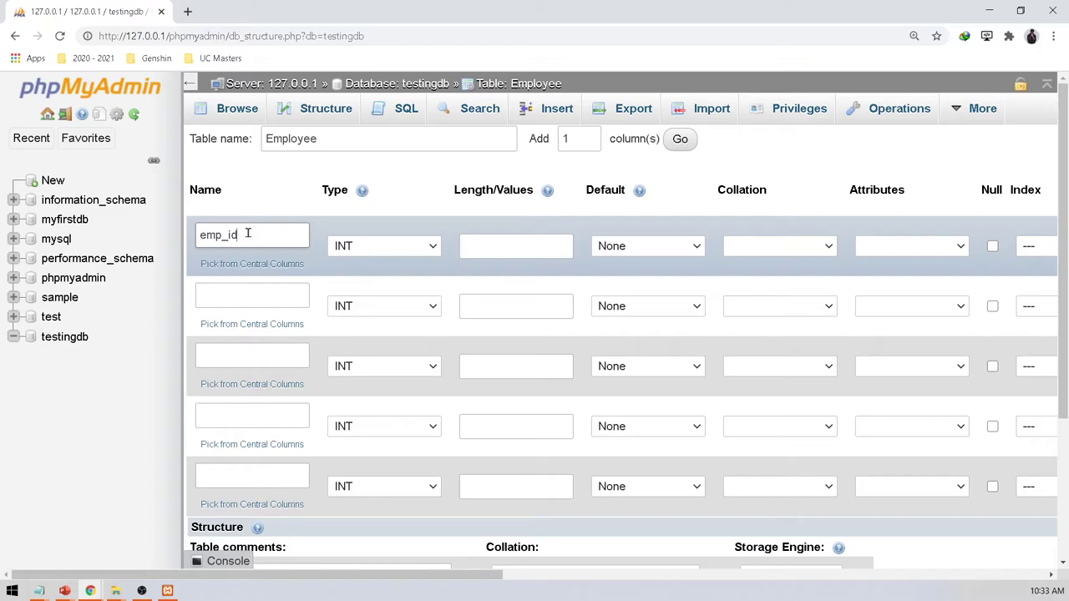
{"action": "key", "text": "ctrl+a"}
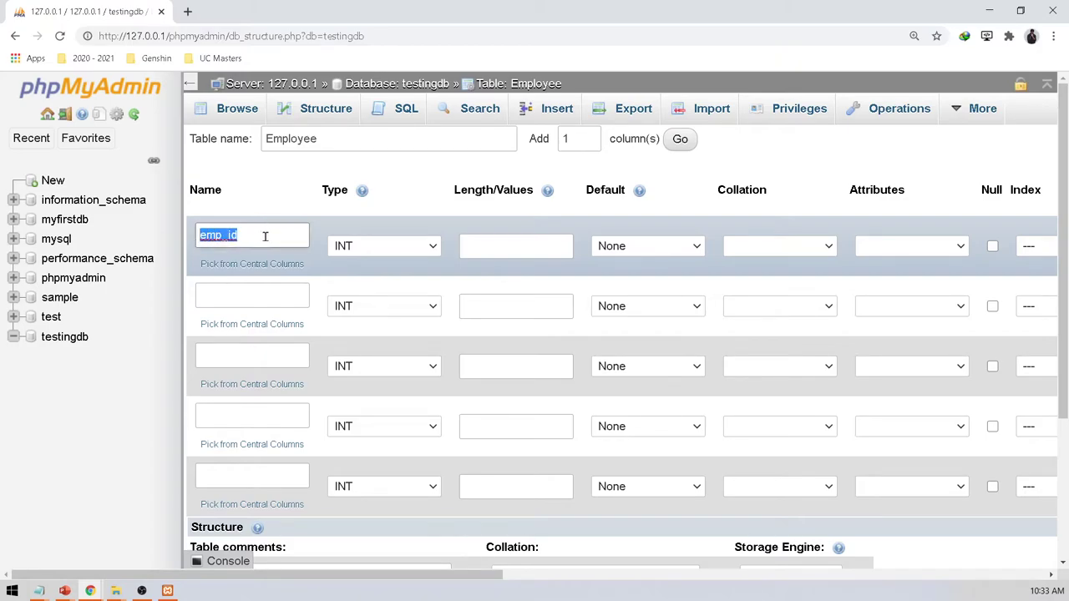
{"action": "left_click", "coordinate": [265, 236]}
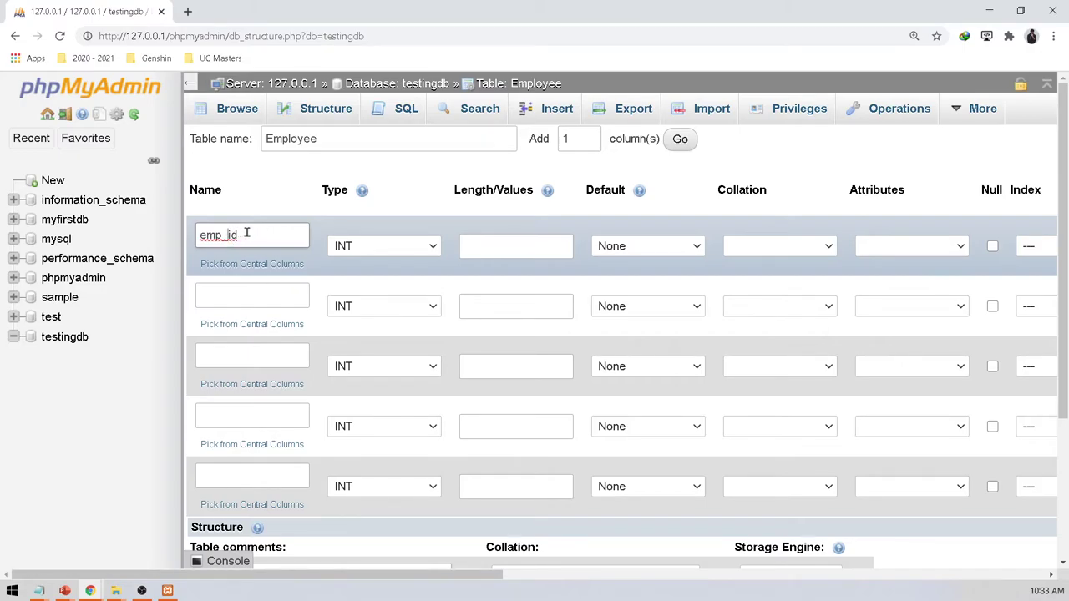
{"action": "left_click", "coordinate": [270, 304]}
{"action": "left_click", "coordinate": [257, 300]}
{"action": "left_click", "coordinate": [262, 231]}
{"action": "left_click", "coordinate": [253, 296]}
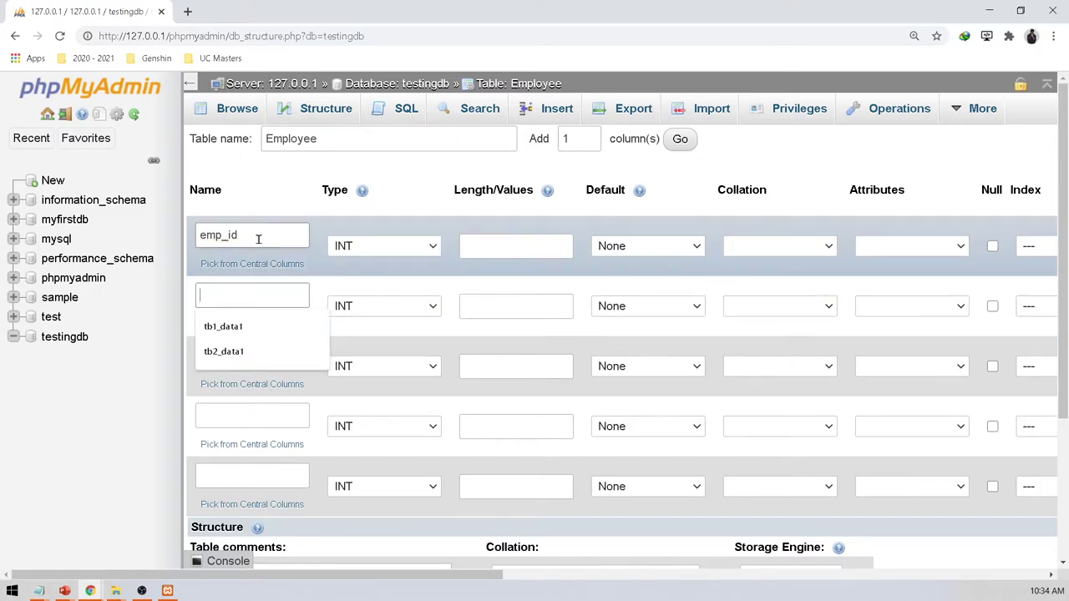
{"action": "left_click", "coordinate": [258, 239]}
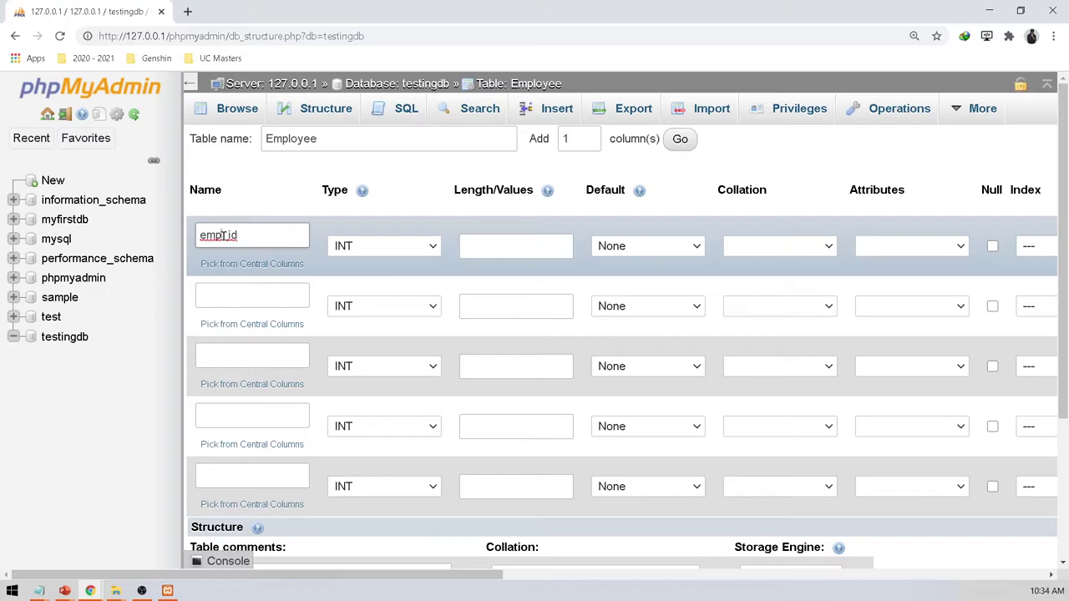
{"action": "double_click", "coordinate": [222, 237]}
{"action": "left_click", "coordinate": [260, 237]}
{"action": "left_click", "coordinate": [257, 287]}
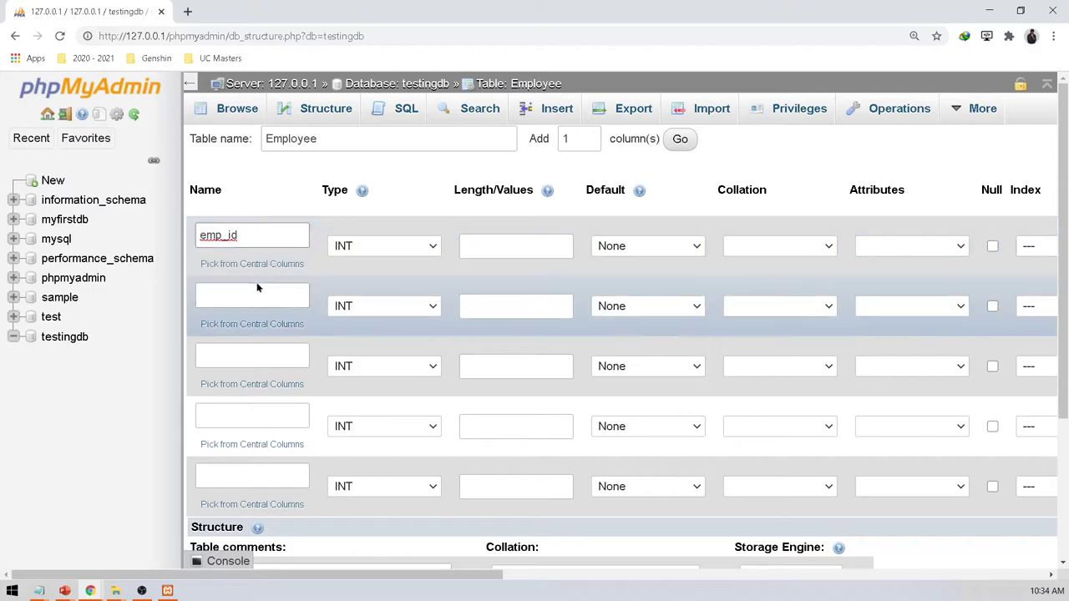
{"action": "left_click", "coordinate": [257, 292]}
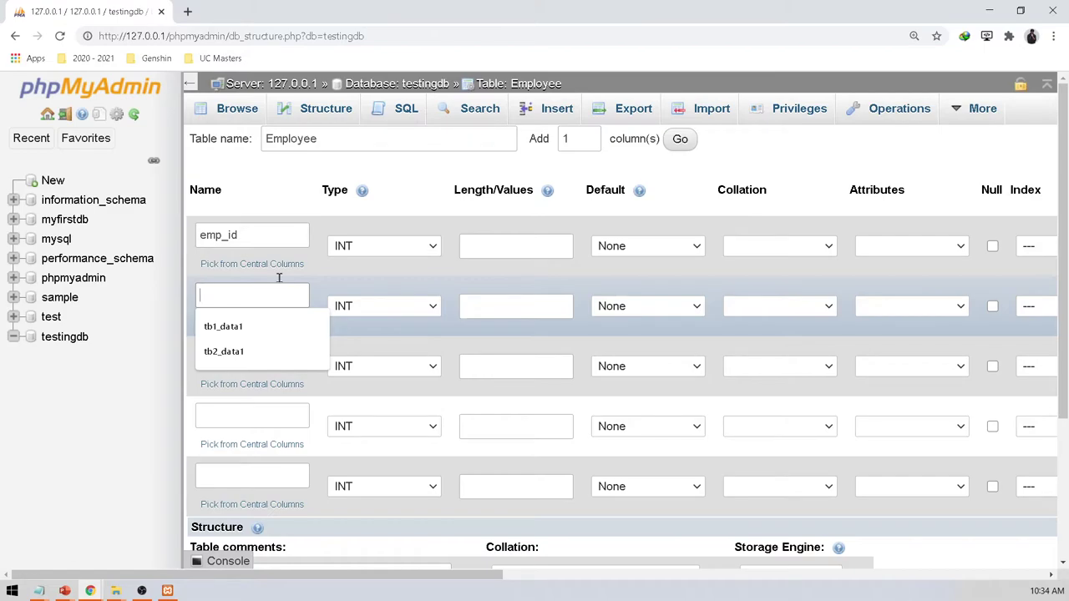
{"action": "left_click", "coordinate": [221, 234]}
{"action": "mouse_move", "coordinate": [199, 235]}
{"action": "left_mouse_down"}
{"action": "mouse_move", "coordinate": [240, 235]}
{"action": "mouse_move", "coordinate": [195, 238]}
{"action": "left_mouse_up"}
{"action": "left_click", "coordinate": [217, 243]}
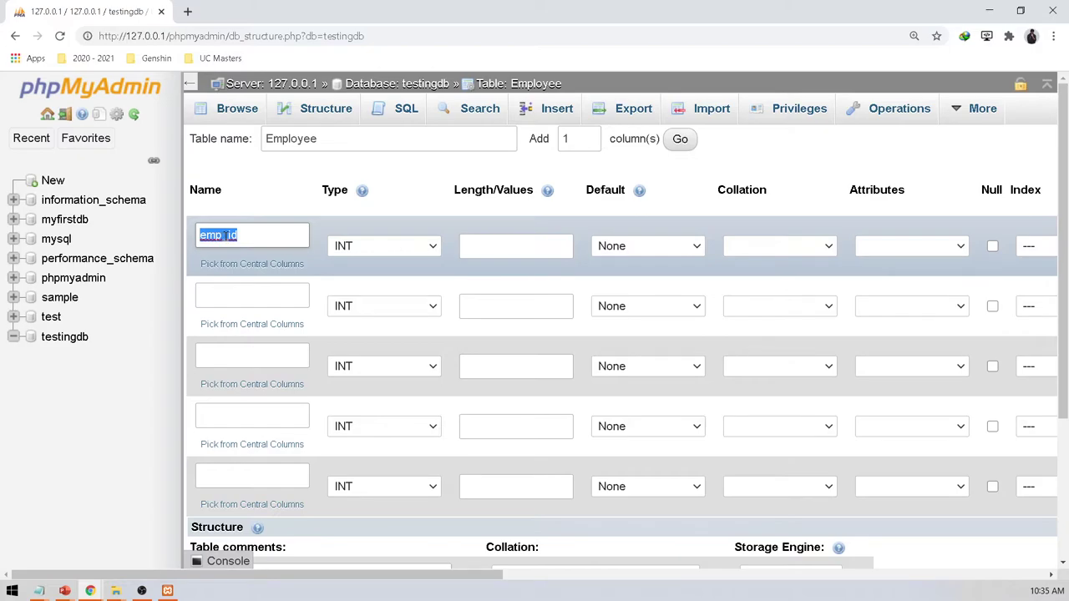
{"action": "left_click", "coordinate": [204, 234]}
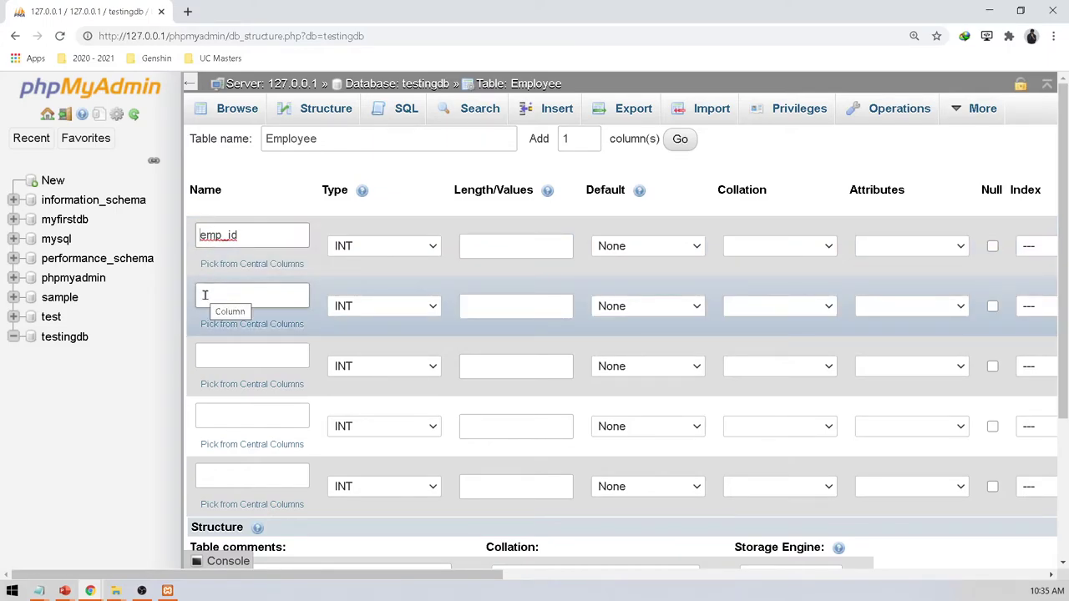
Name the second column emp_name and the third column emp_age.
{"action": "left_click", "coordinate": [208, 295]}
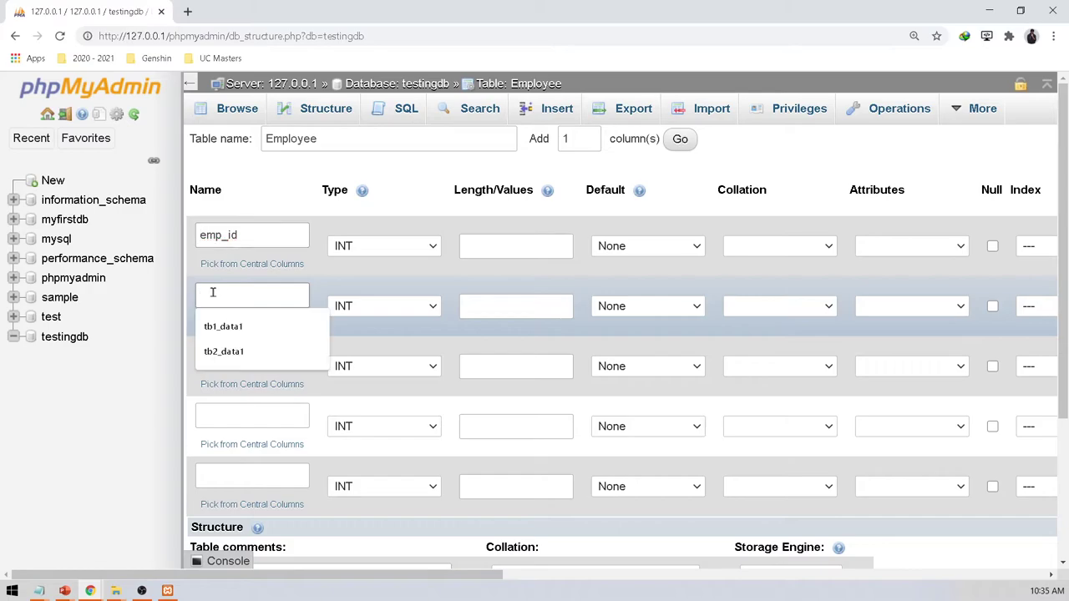
{"action": "left_click", "coordinate": [280, 295]}
{"action": "type", "text": "emp_"}
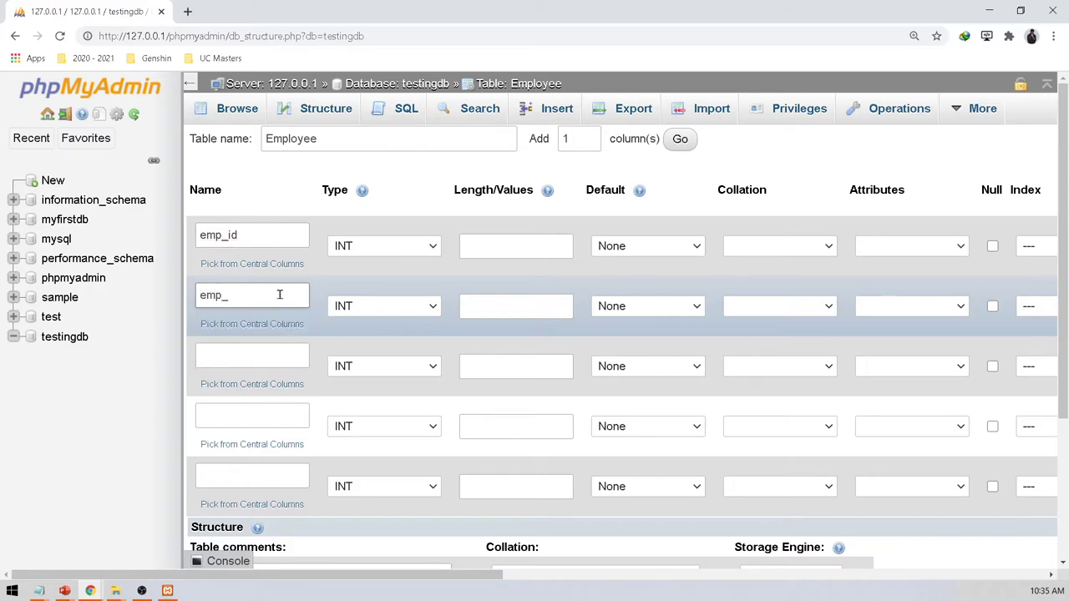
{"action": "type", "text": "name"}
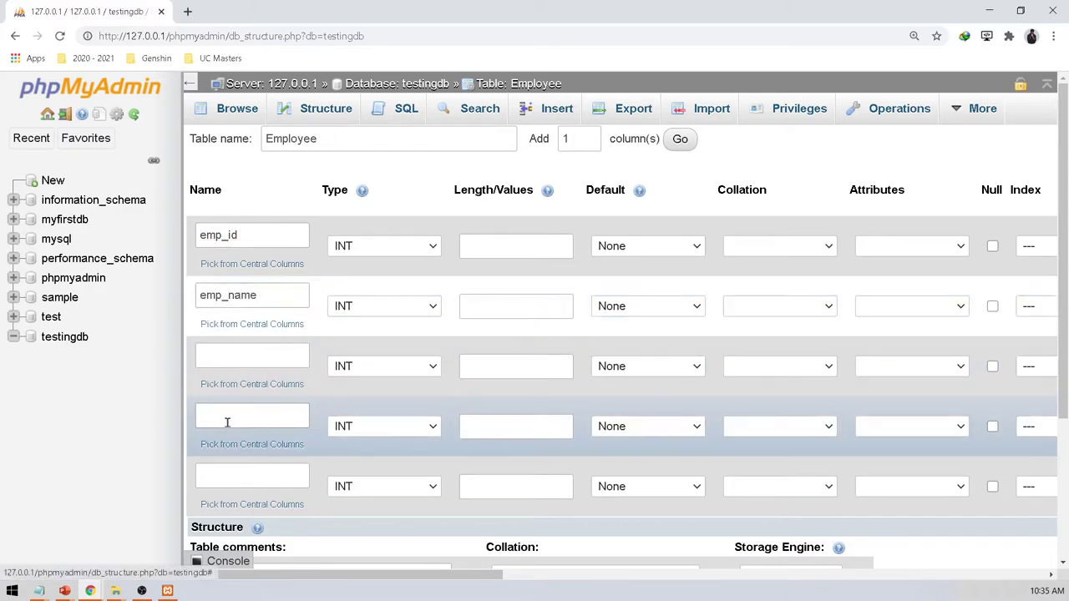
{"action": "left_click", "coordinate": [239, 346]}
{"action": "type", "text": "empp"}
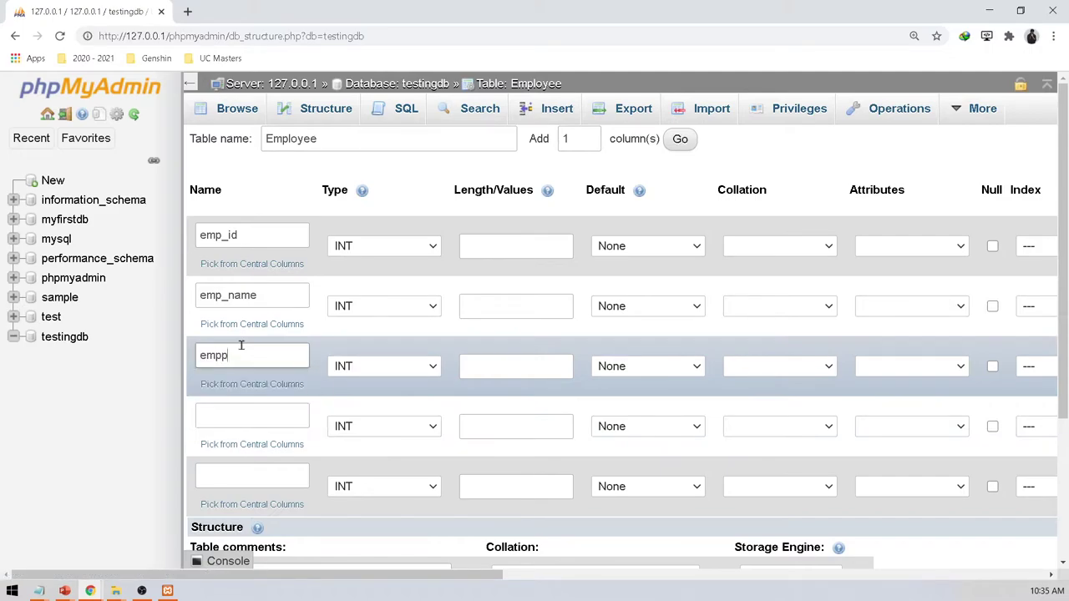
{"action": "key", "text": "BackSpace"}
{"action": "type", "text": "_age"}
Name the fourth column emp_address.
{"action": "left_click", "coordinate": [238, 408]}
{"action": "type", "text": "emp"}
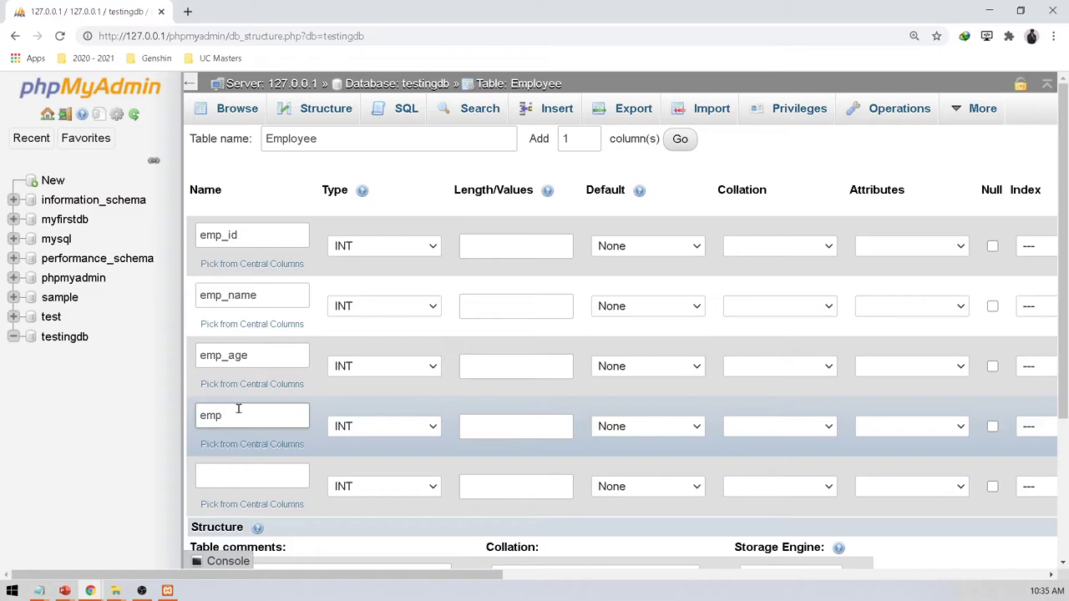
{"action": "type", "text": "_adress"}
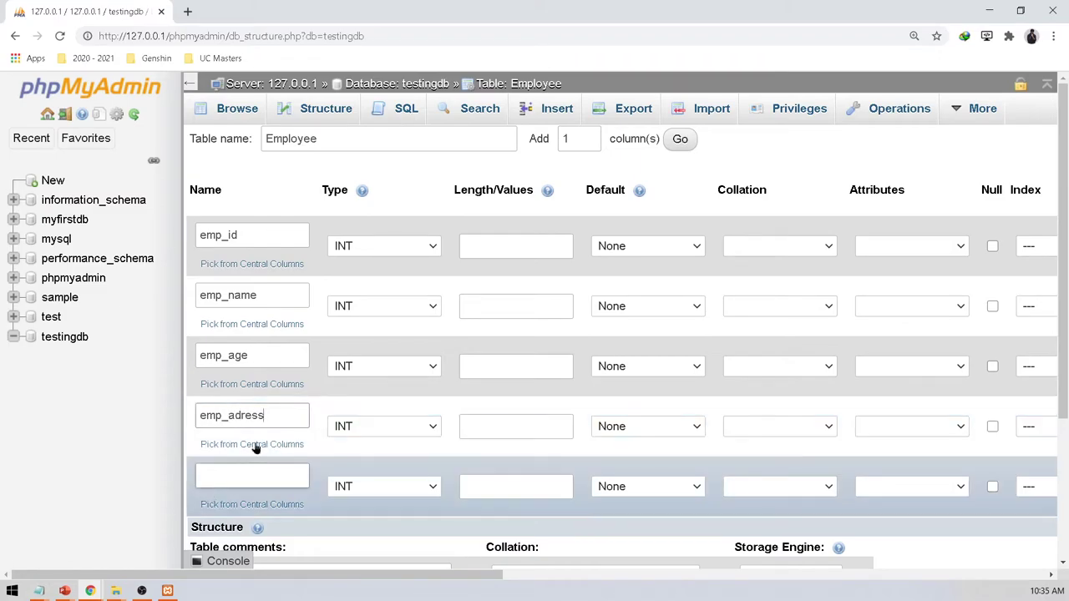
{"action": "key", "text": "Left"}
{"action": "key", "text": "Left"}
{"action": "key", "text": "Left"}
{"action": "key", "text": "Left"}
{"action": "type", "text": "d"}
Name the fifth column emp_contact.
{"action": "left_click", "coordinate": [226, 476]}
{"action": "type", "text": "emp"}
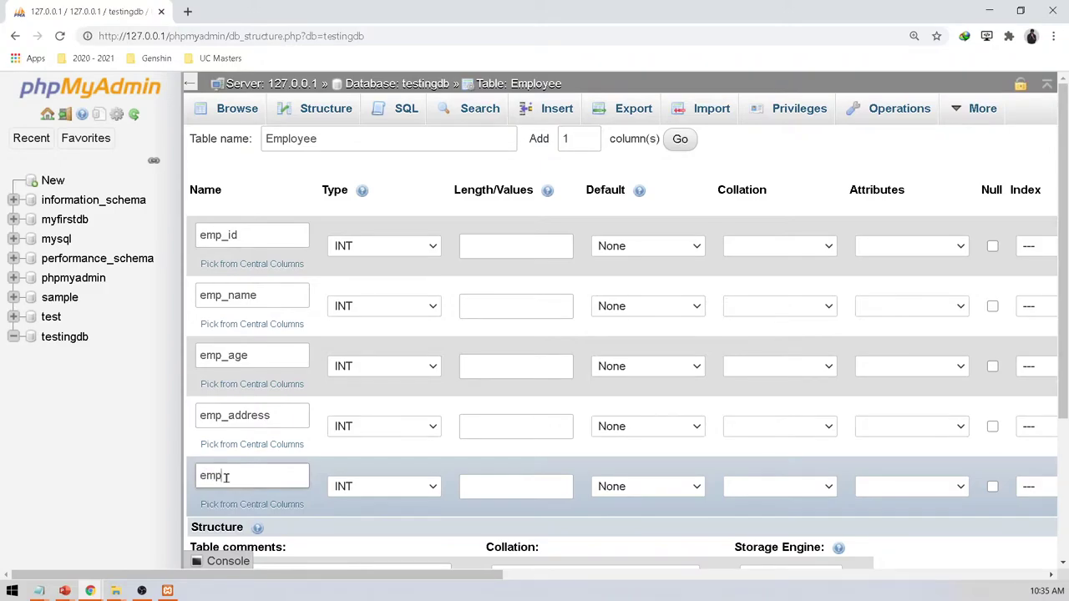
{"action": "type", "text": "_contact"}
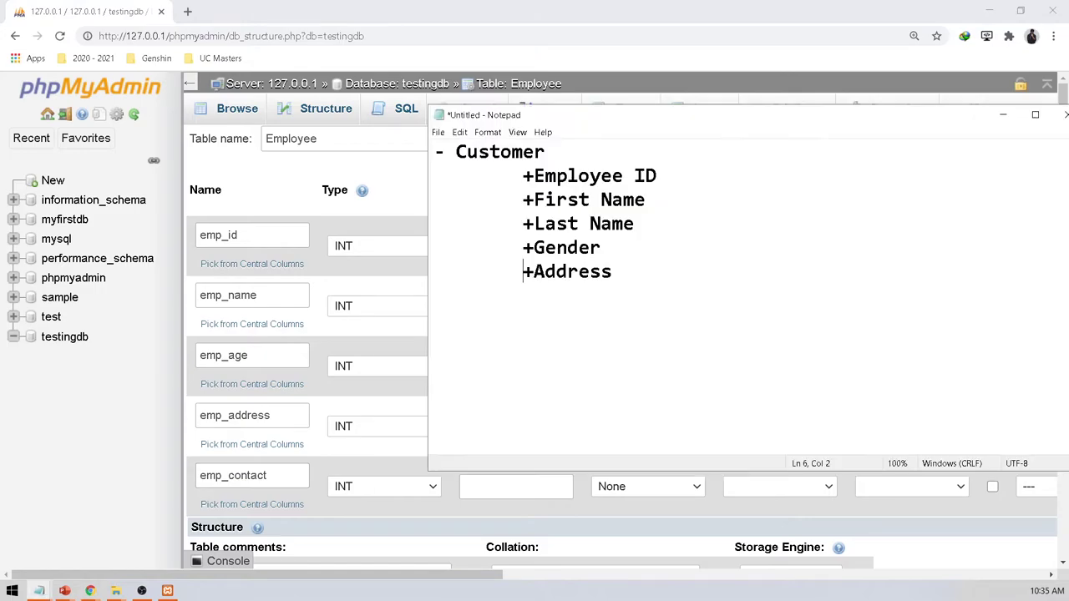
Switch to the Notepad attribute list and add the type int and the length 20 to the Employee ID line.
{"action": "left_click", "coordinate": [661, 175]}
{"action": "key", "text": "Tab"}
{"action": "left_click_drag", "start_coordinate": [529, 182], "coordinate": [665, 176]}
{"action": "left_click", "coordinate": [666, 176]}
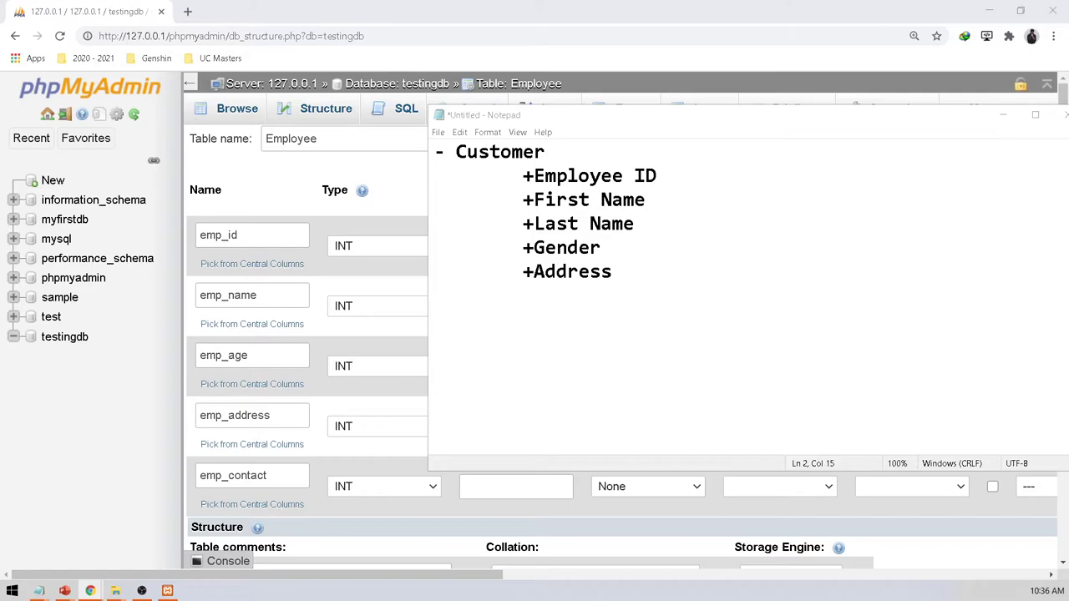
{"action": "left_click", "coordinate": [701, 181]}
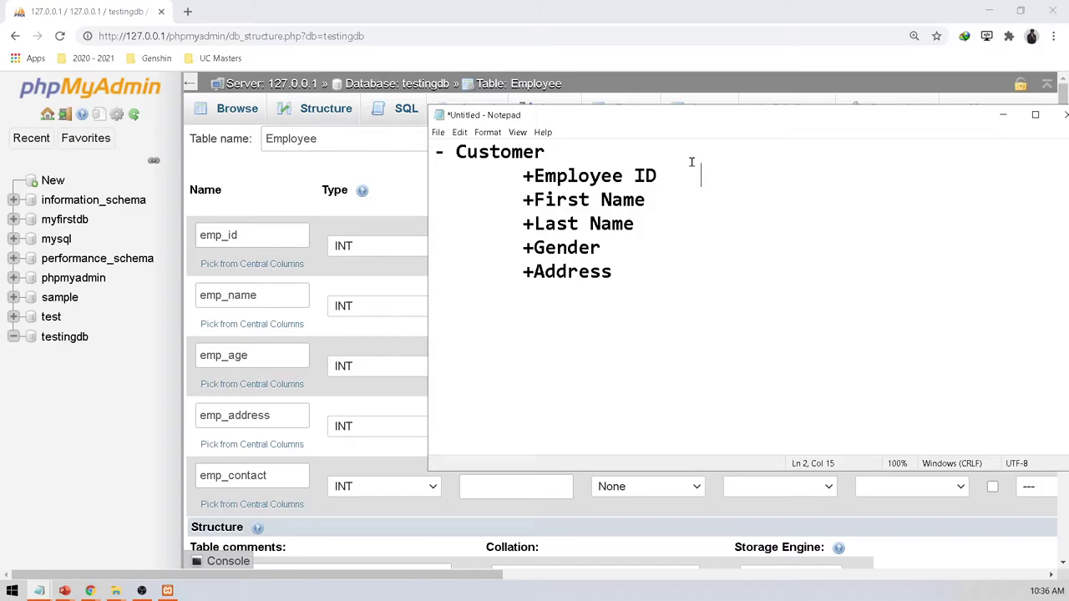
{"action": "type", "text": "int"}
{"action": "key", "text": "Tab"}
{"action": "type", "text": "20"}
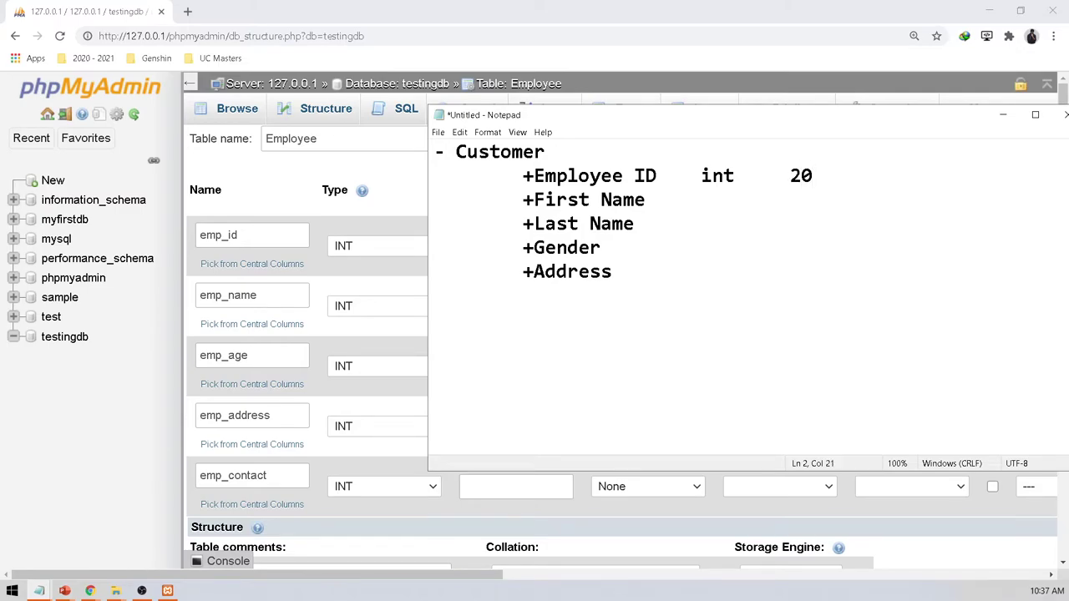
Add the type string to the First Name line and shift Employee ID's length one tab stop further out.
{"action": "key", "text": "Down"}
{"action": "type", "text": "string"}
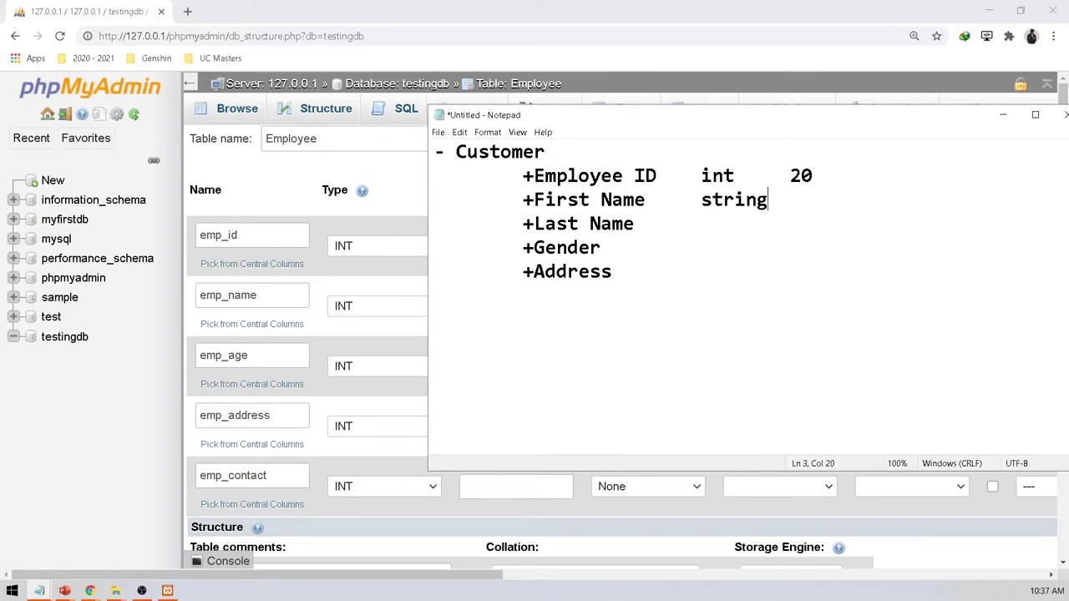
{"action": "key", "text": "Tab"}
{"action": "key", "text": "Up"}
{"action": "key", "text": "Tab"}
{"action": "key", "text": "Down"}
{"action": "key", "text": "Tab"}
Add the type string to the Last Name, Gender and Address lines, aligned with int, and start a new line after Address.
{"action": "key", "text": "Down"}
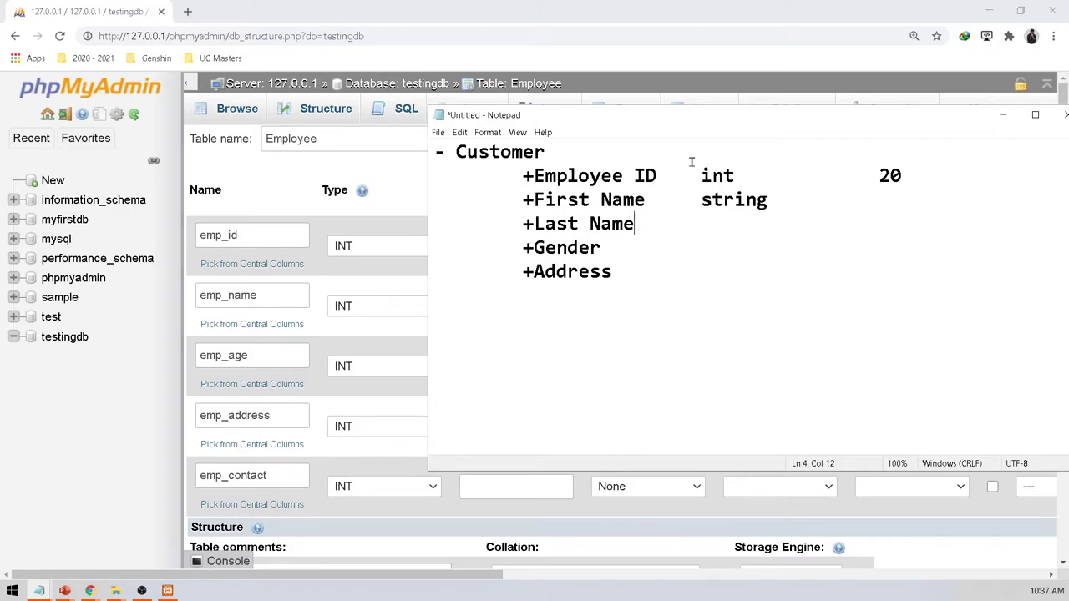
{"action": "key", "text": "Tab"}
{"action": "type", "text": "string"}
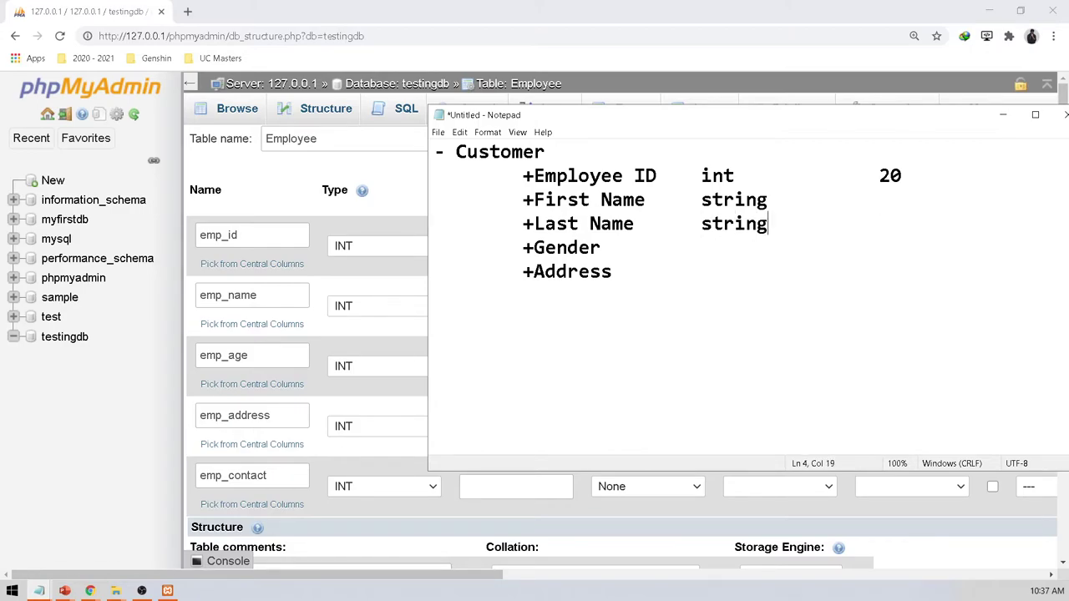
{"action": "key", "text": "Down"}
{"action": "key", "text": "Tab"}
{"action": "key", "text": "Tab"}
{"action": "key", "text": "BackSpace"}
{"action": "type", "text": "dtring"}
{"action": "key", "text": "Left"}
{"action": "key", "text": "Left"}
{"action": "key", "text": "Left"}
{"action": "key", "text": "Left"}
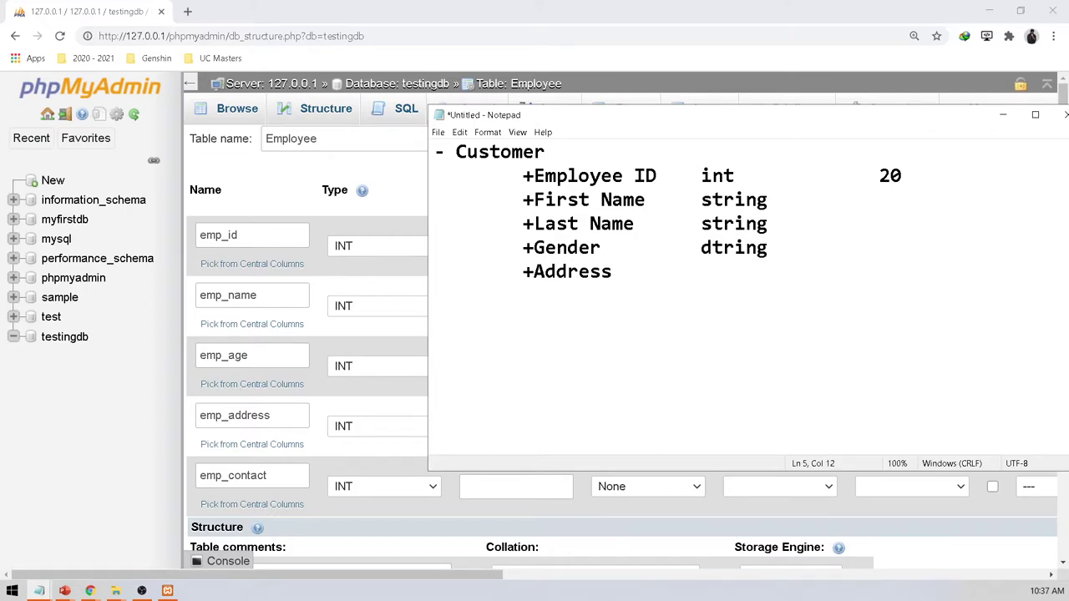
{"action": "key", "text": "BackSpace"}
{"action": "type", "text": "s"}
{"action": "key", "text": "Down"}
{"action": "key", "text": "Tab"}
{"action": "type", "text": "string"}
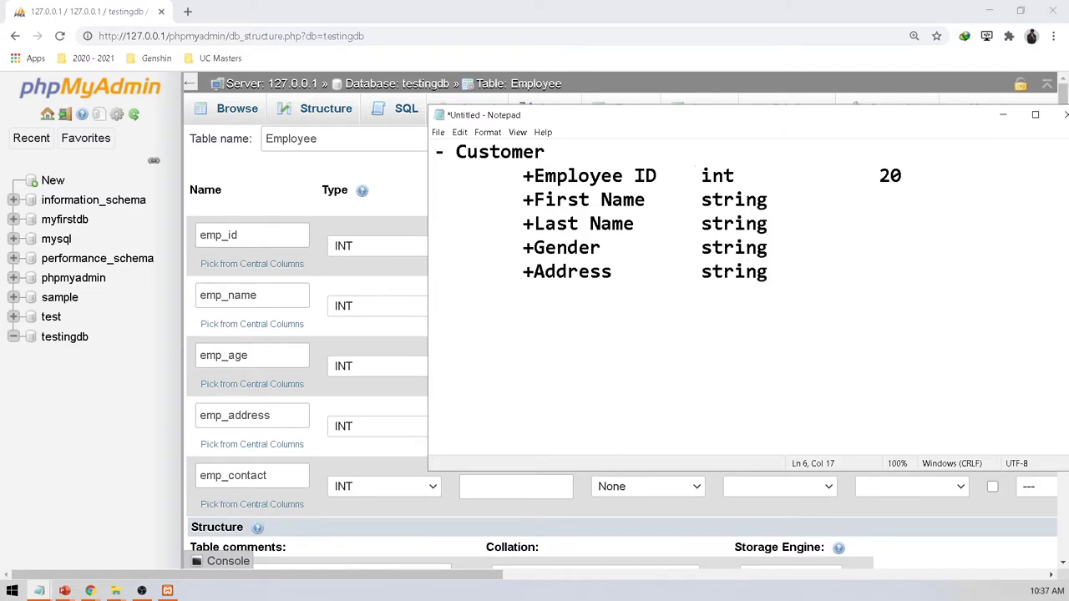
{"action": "key", "text": "Return"}
Shorten the First Name attribute to Name and realign its string type with the other types.
{"action": "left_click_drag", "start_coordinate": [524, 199], "coordinate": [601, 200]}
{"action": "left_click", "coordinate": [591, 200]}
{"action": "key", "text": "Delete"}
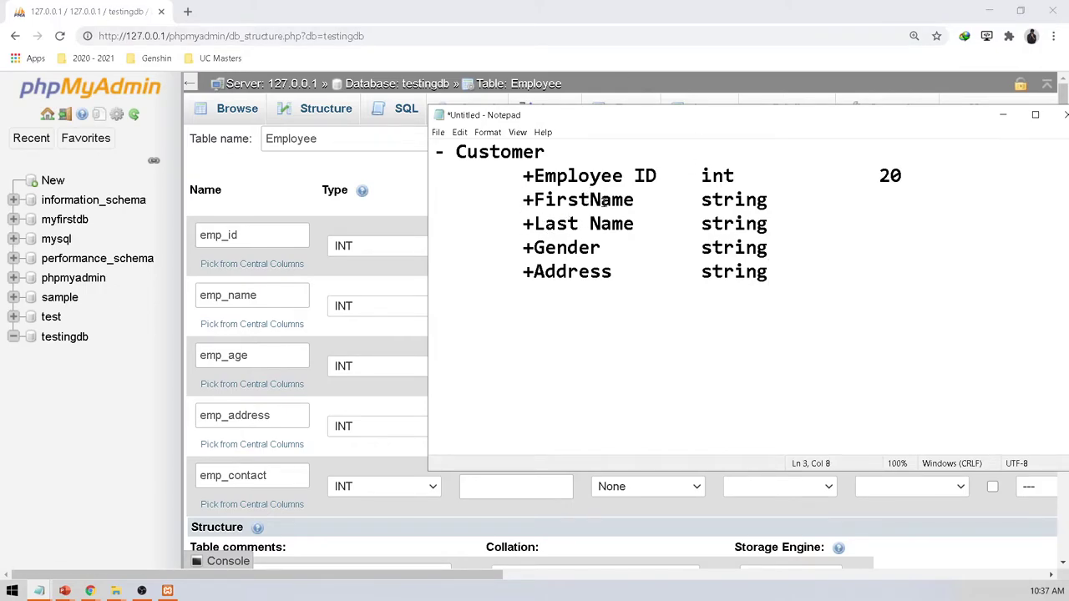
{"action": "key", "text": "BackSpace"}
{"action": "key", "text": "BackSpace"}
{"action": "key", "text": "BackSpace"}
{"action": "key", "text": "BackSpace"}
{"action": "key", "text": "BackSpace"}
{"action": "left_click", "coordinate": [612, 200]}
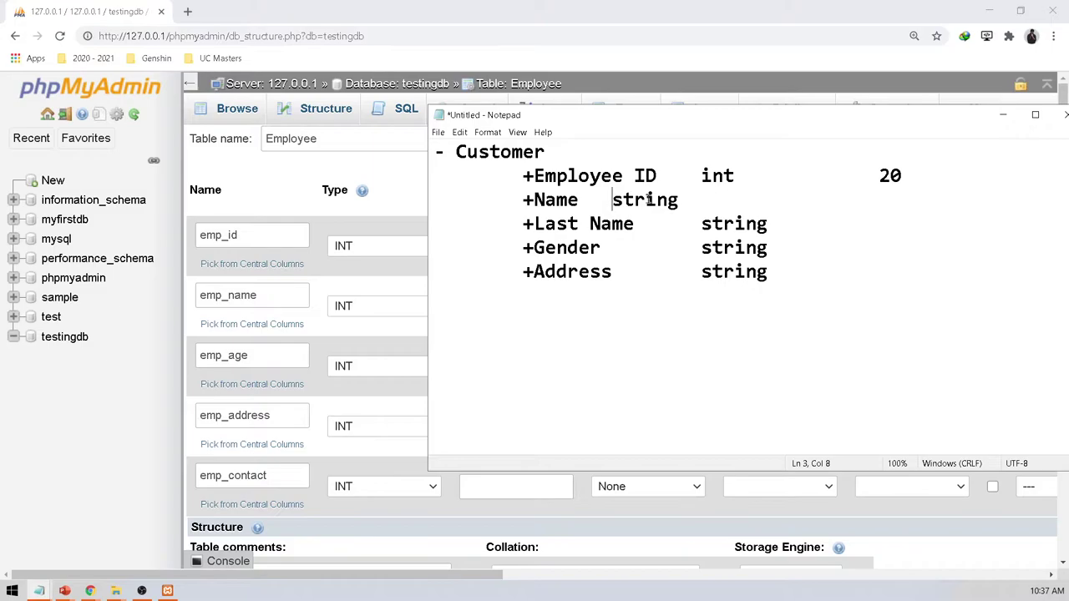
{"action": "key", "text": "Tab"}
Replace the Last Name attribute with Age and realign its string type with the other types.
{"action": "left_click", "coordinate": [583, 225]}
{"action": "left_click_drag", "start_coordinate": [583, 225], "coordinate": [522, 226]}
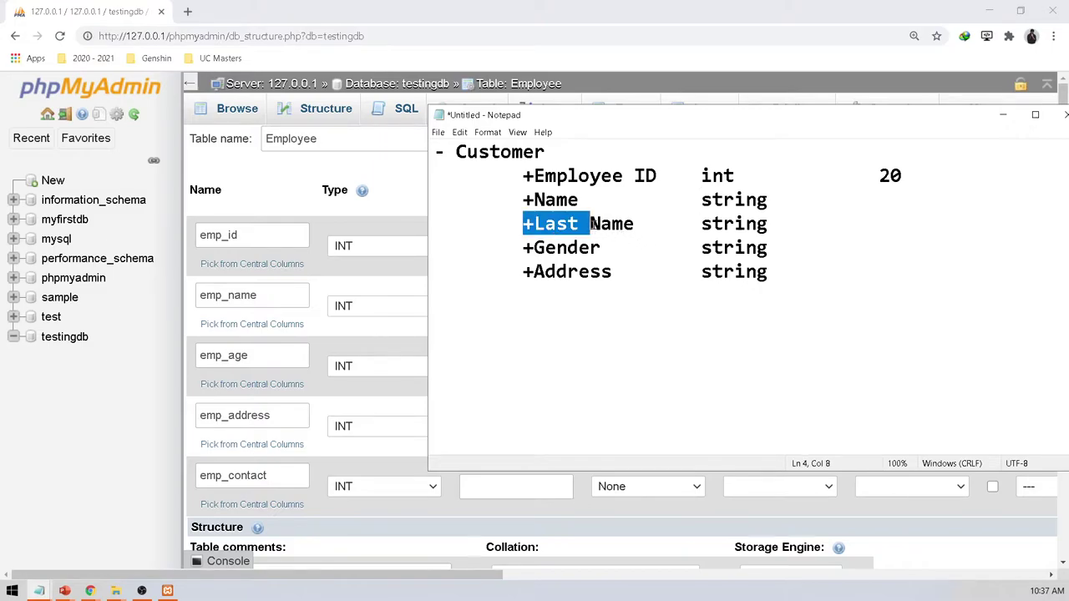
{"action": "left_click", "coordinate": [641, 224]}
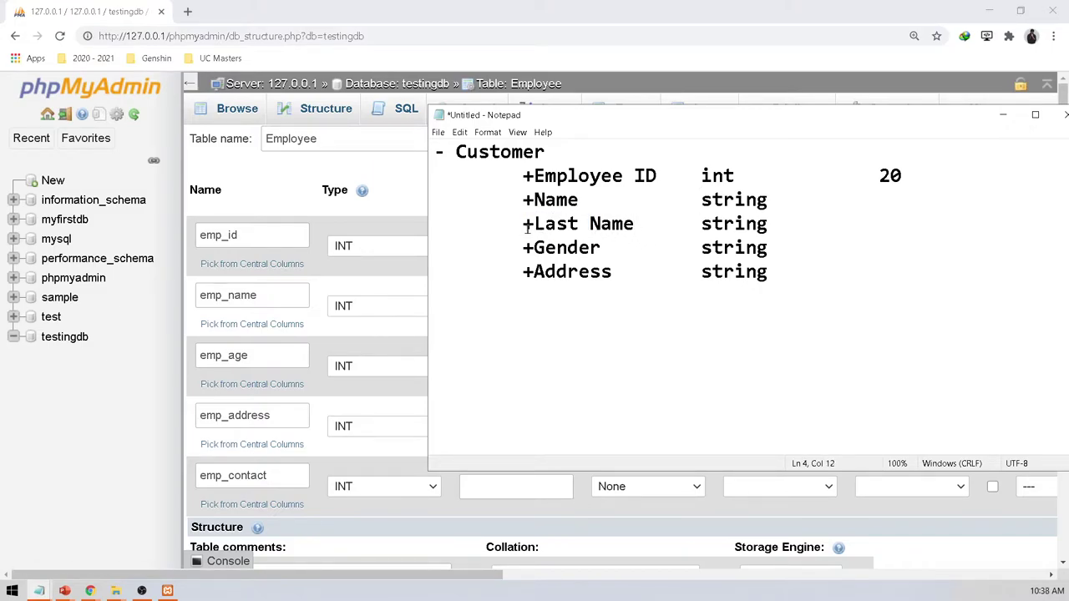
{"action": "left_click_drag", "start_coordinate": [636, 224], "coordinate": [535, 225]}
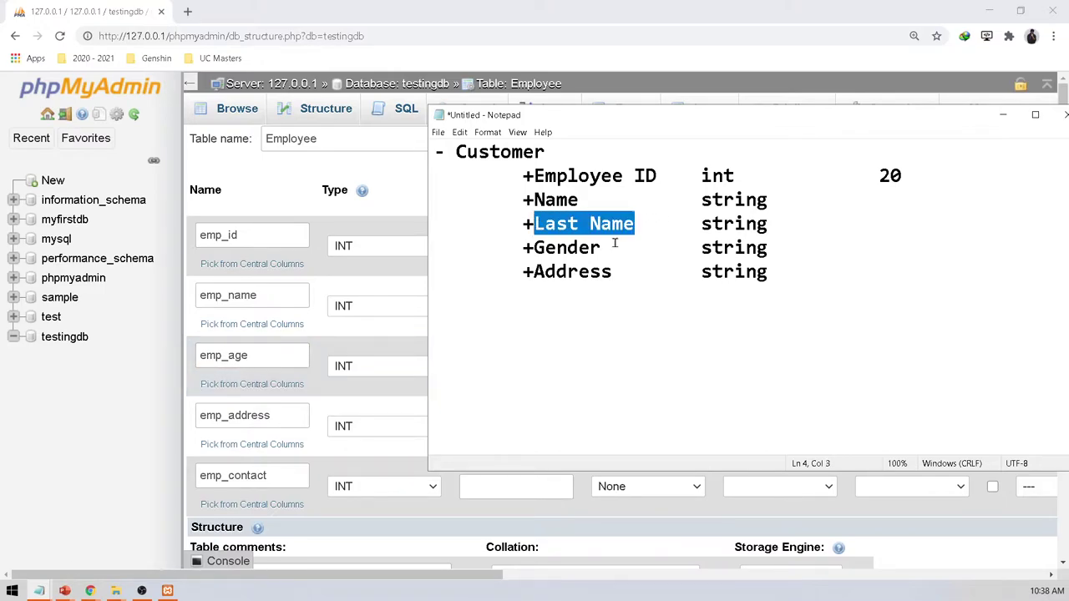
{"action": "type", "text": "AGE"}
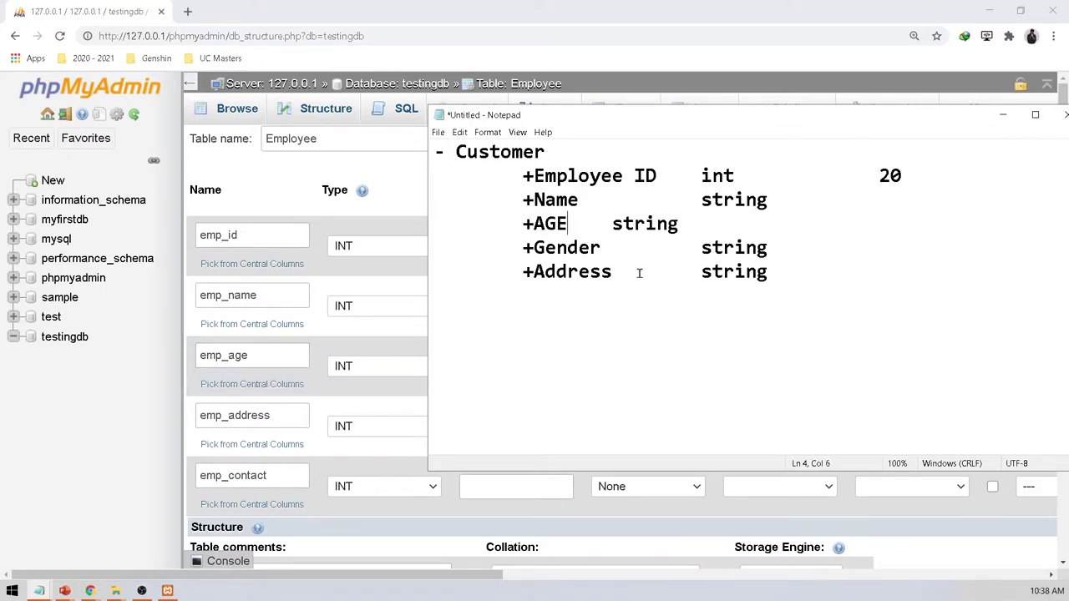
{"action": "key", "text": "BackSpace"}
{"action": "key", "text": "BackSpace"}
{"action": "key", "text": "BackSpace"}
{"action": "left_click", "coordinate": [610, 222]}
{"action": "key", "text": "Tab"}
Delete the Gender line from the attribute list.
{"action": "left_click", "coordinate": [568, 249]}
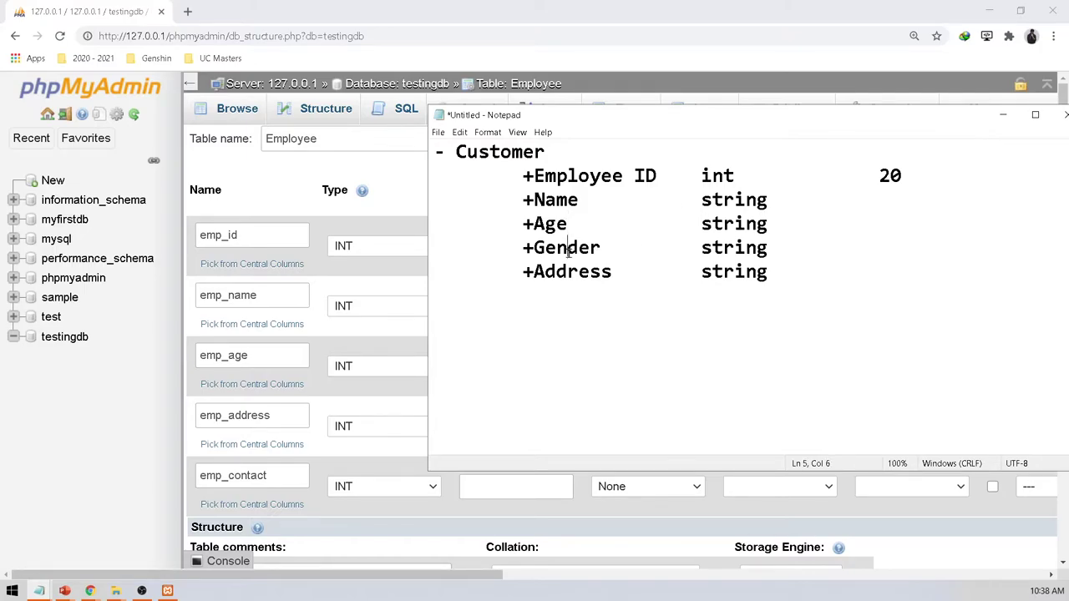
{"action": "left_click", "coordinate": [768, 247]}
{"action": "left_click_drag", "start_coordinate": [808, 232], "coordinate": [784, 241]}
{"action": "key", "text": "BackSpace"}
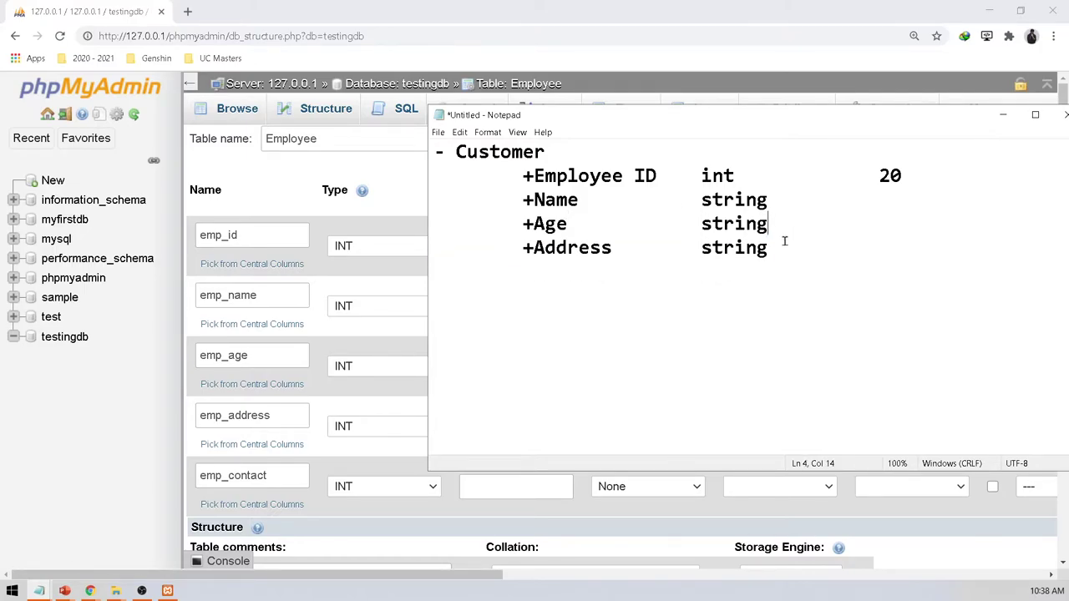
Add a +Contact line with the type string below Address.
{"action": "left_click", "coordinate": [790, 261]}
{"action": "type", "text": "+Contact"}
{"action": "key", "text": "Tab"}
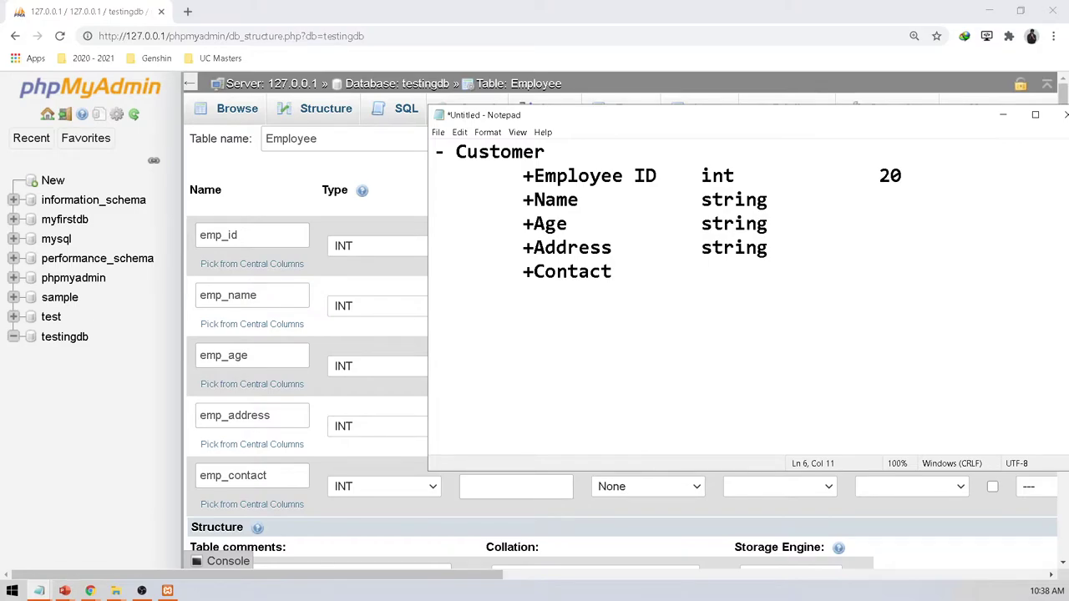
{"action": "type", "text": "string"}
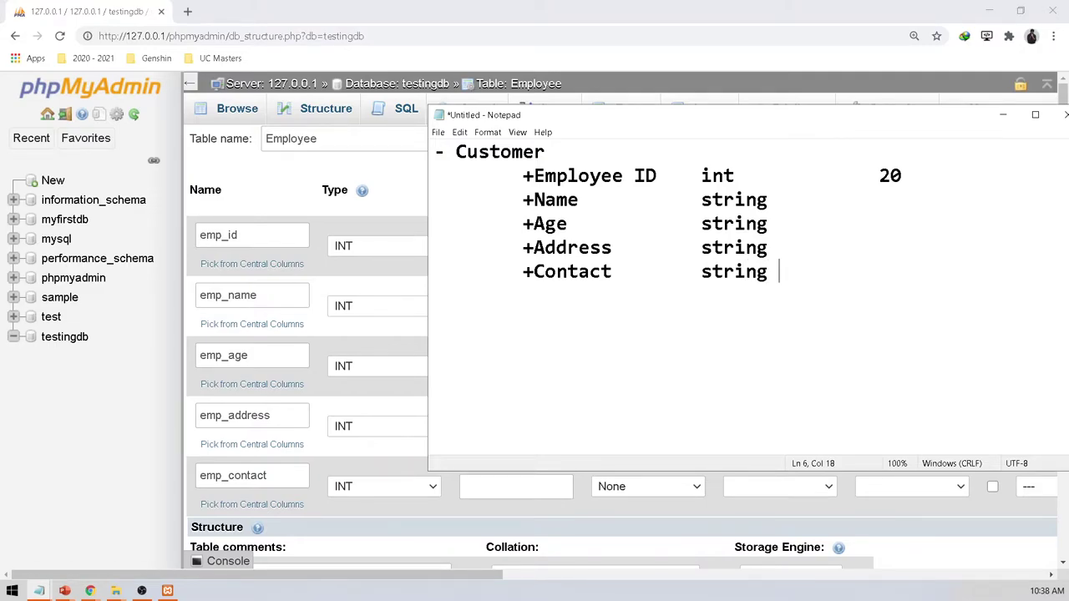
{"action": "key", "text": "BackSpace"}
Try int as the Contact line's type and change it back to string.
{"action": "left_click", "coordinate": [788, 202]}
{"action": "double_click", "coordinate": [732, 273]}
{"action": "type", "text": "int"}
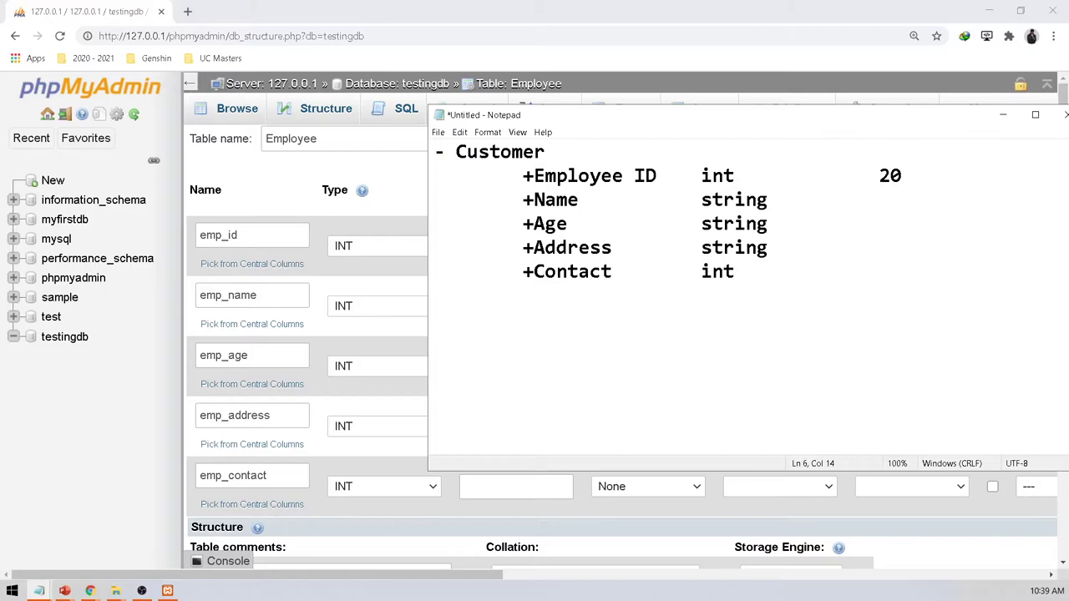
{"action": "key", "text": "BackSpace"}
{"action": "key", "text": "BackSpace"}
{"action": "type", "text": "string"}
{"action": "key", "text": "BackSpace"}
{"action": "key", "text": "BackSpace"}
{"action": "key", "text": "BackSpace"}
{"action": "key", "text": "BackSpace"}
{"action": "key", "text": "BackSpace"}
{"action": "key", "text": "BackSpace"}
{"action": "key", "text": "BackSpace"}
{"action": "type", "text": "stri"}
{"action": "key", "text": "BackSpace"}
{"action": "key", "text": "BackSpace"}
{"action": "key", "text": "BackSpace"}
{"action": "type", "text": "tring"}
Add a length of 50 to the Name, Age, Address and Contact lines, aligned with Employee ID's length.
{"action": "left_click", "coordinate": [829, 206]}
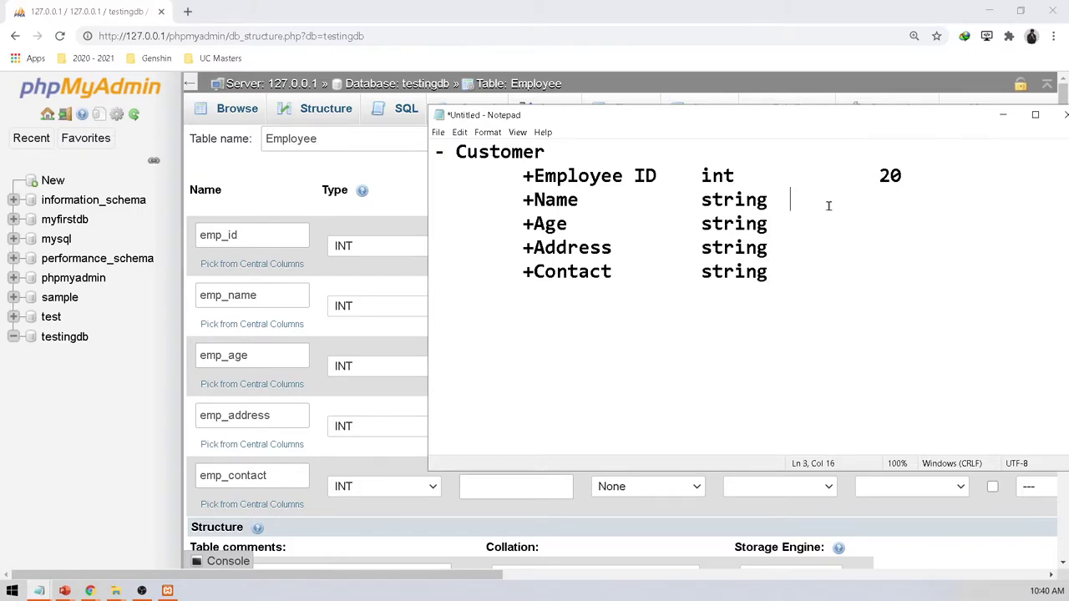
{"action": "key", "text": "Tab"}
{"action": "type", "text": "50"}
{"action": "key", "text": "Down"}
{"action": "key", "text": "Tab"}
{"action": "type", "text": "50"}
{"action": "key", "text": "Down"}
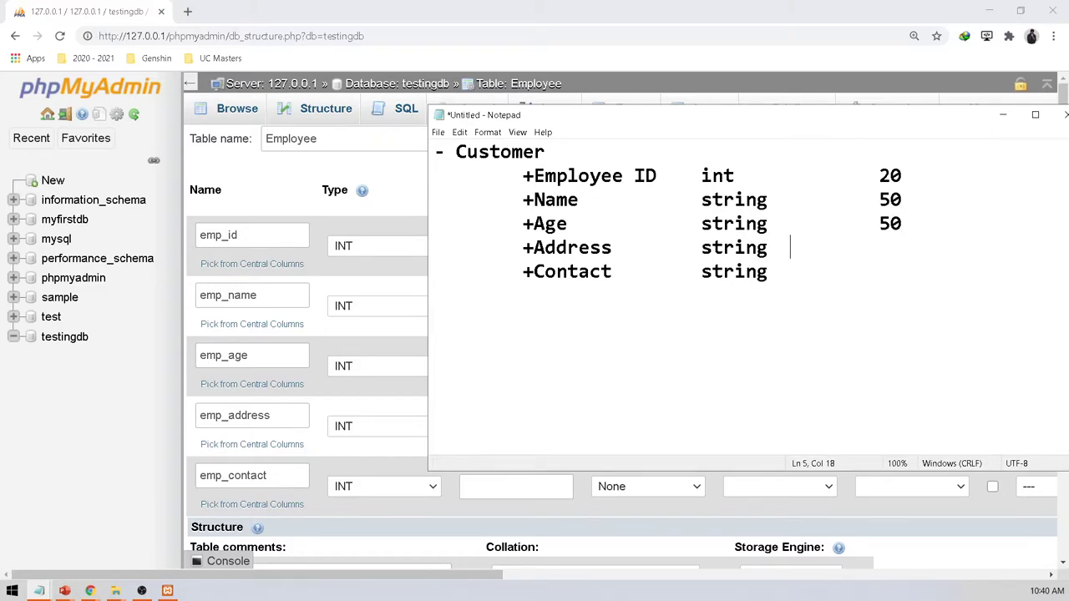
{"action": "key", "text": "Tab"}
{"action": "type", "text": "50"}
{"action": "key", "text": "Down"}
{"action": "key", "text": "Tab"}
{"action": "type", "text": "50"}
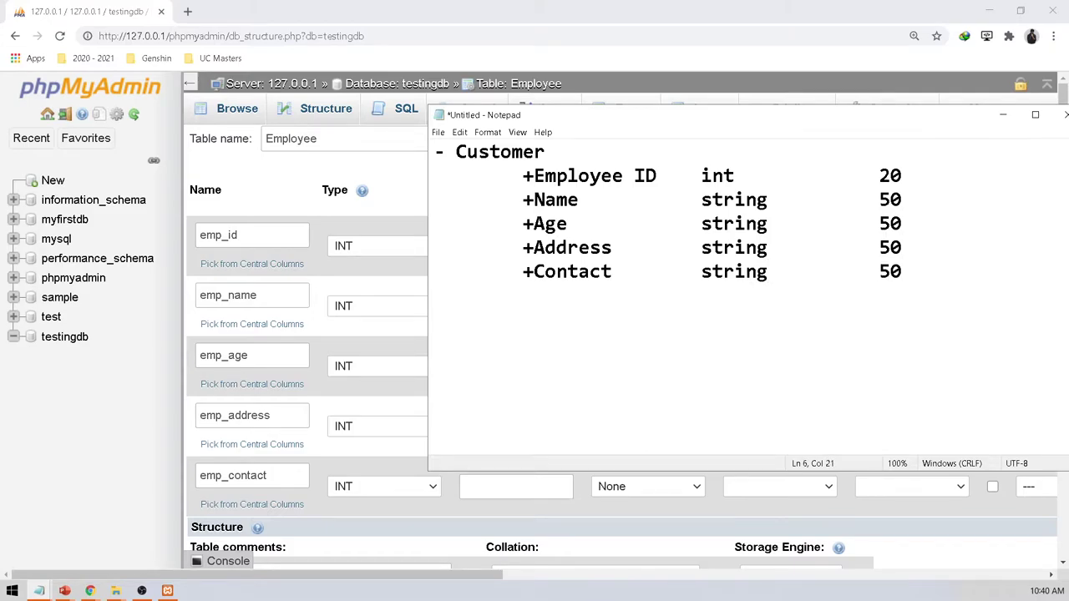
Try 40 and 35 in place of one of the 50 lengths and restore it to 50.
{"action": "left_click", "coordinate": [905, 217]}
{"action": "key", "text": "Up"}
{"action": "key", "text": "BackSpace"}
{"action": "key", "text": "BackSpace"}
{"action": "type", "text": "40"}
{"action": "key", "text": "BackSpace"}
{"action": "key", "text": "BackSpace"}
{"action": "type", "text": "35"}
{"action": "key", "text": "BackSpace"}
{"action": "key", "text": "BackSpace"}
{"action": "type", "text": "50"}
{"action": "left_click", "coordinate": [905, 219]}
{"action": "key", "text": "BackSpace"}
{"action": "key", "text": "BackSpace"}
{"action": "type", "text": "2343324234324234"}
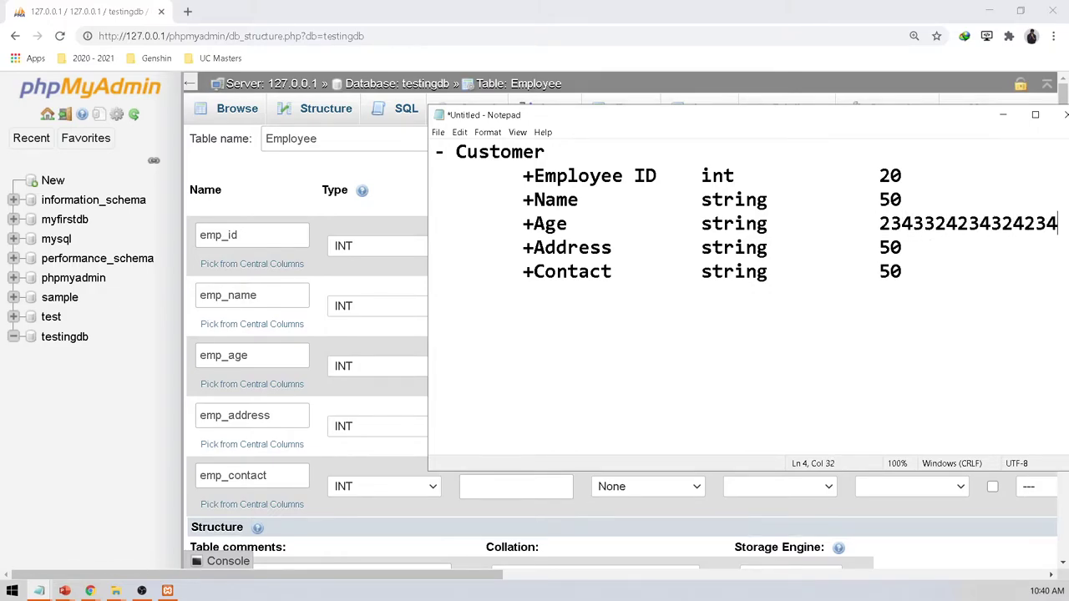
{"action": "key", "text": "ctrl+shift+Left"}
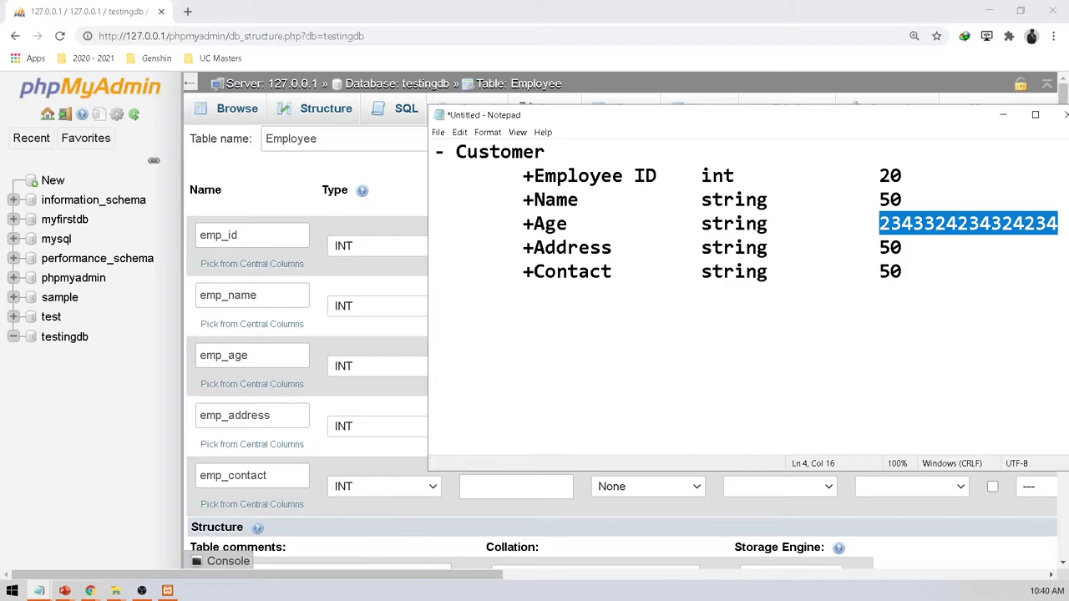
{"action": "key", "text": "BackSpace"}
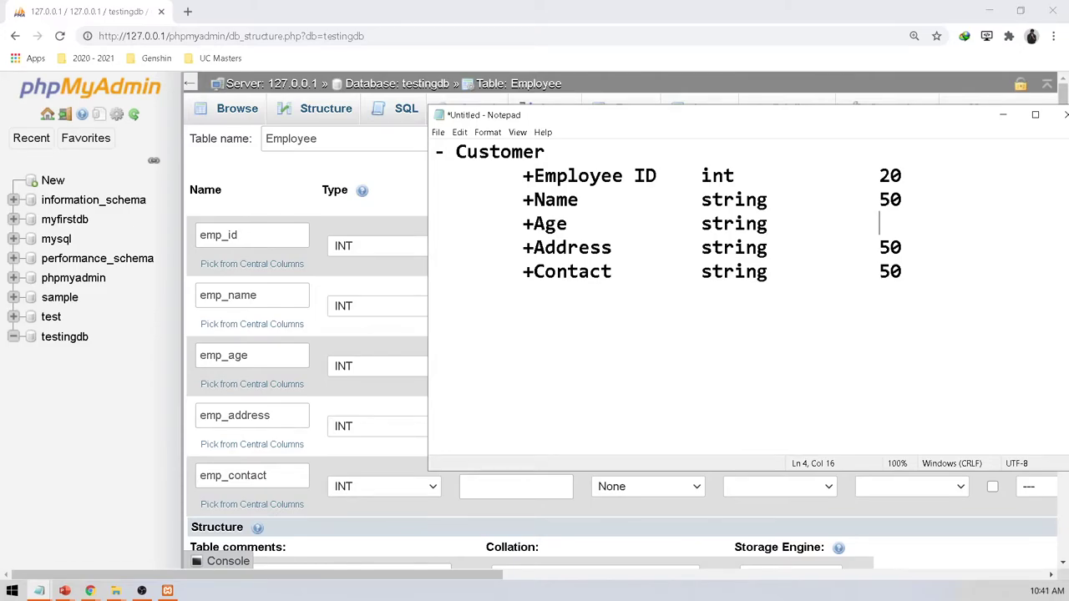
Rename the Age attribute to DOB and set its length to 15.
{"action": "left_click", "coordinate": [586, 222]}
{"action": "key", "text": "BackSpace"}
{"action": "key", "text": "BackSpace"}
{"action": "key", "text": "BackSpace"}
{"action": "type", "text": "DOB"}
{"action": "left_click", "coordinate": [890, 221]}
{"action": "type", "text": "15"}
Set the Contact line's length to 20.
{"action": "key", "text": "Down"}
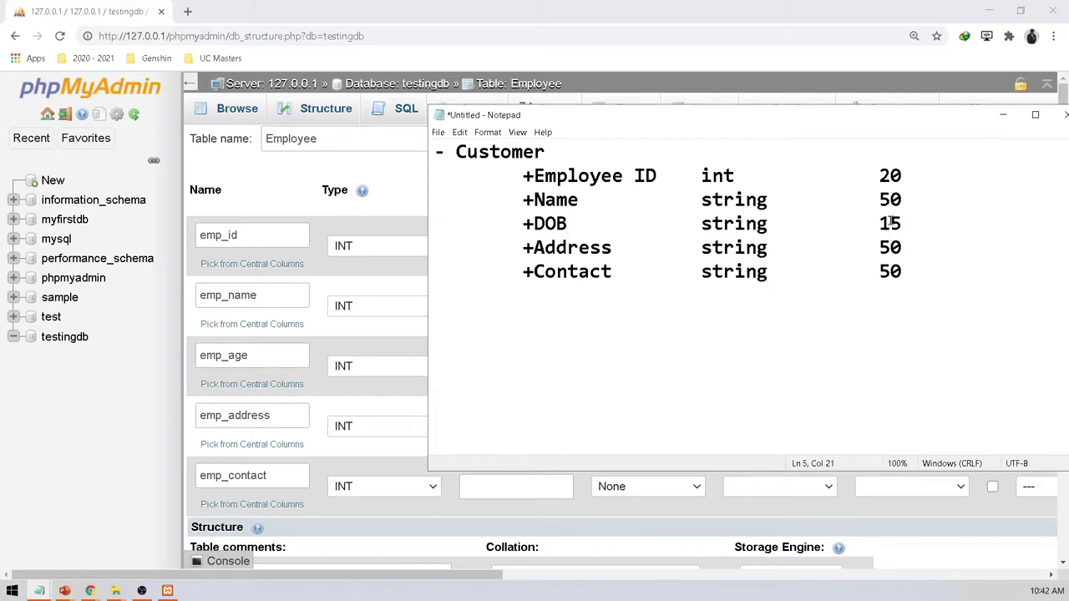
{"action": "key", "text": "Down"}
{"action": "key", "text": "BackSpace"}
{"action": "key", "text": "BackSpace"}
{"action": "type", "text": "20"}
{"action": "key", "text": "Up"}
{"action": "key", "text": "Up"}
{"action": "key", "text": "Down"}
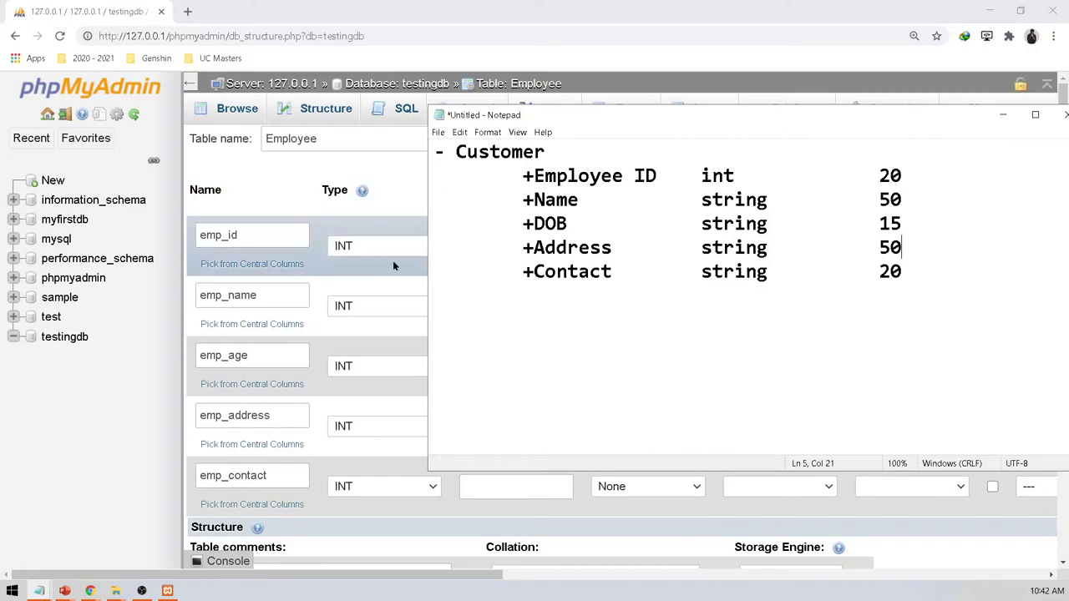
Compare the Employee ID line's type and length in Notepad with the emp_id column's type options and length field in phpMyAdmin.
{"action": "left_click", "coordinate": [880, 175]}
{"action": "left_click", "coordinate": [360, 248]}
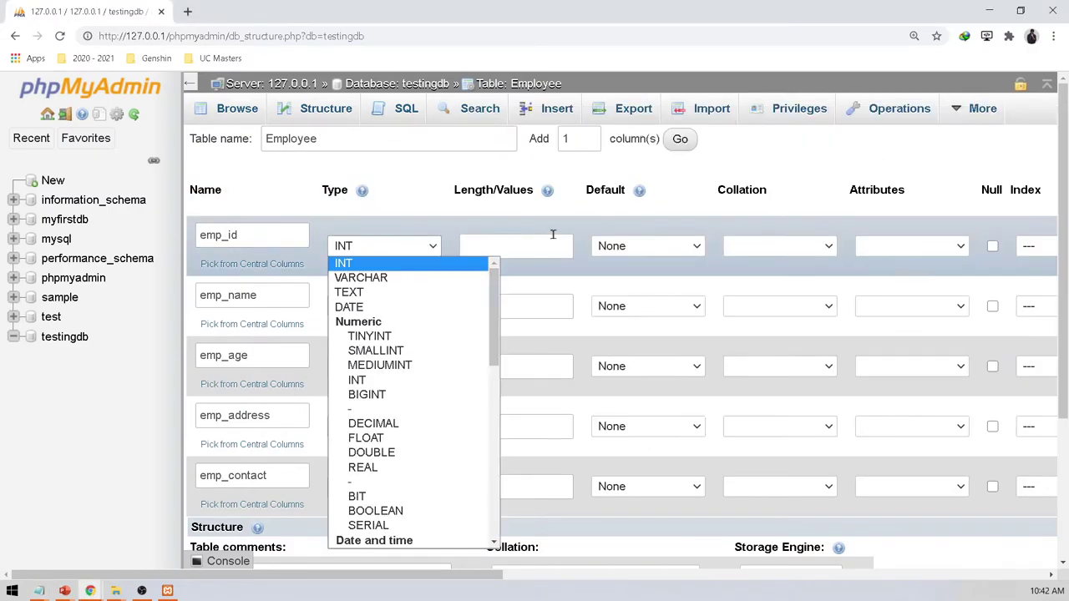
{"action": "left_click", "coordinate": [375, 246]}
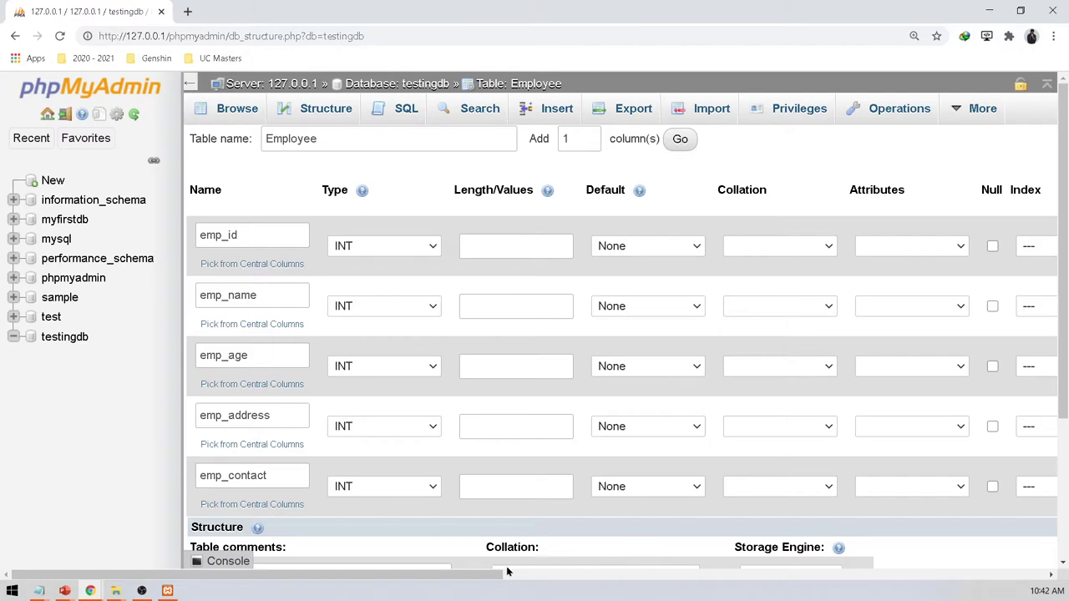
{"action": "left_click_drag", "start_coordinate": [507, 572], "coordinate": [434, 562]}
{"action": "left_click", "coordinate": [491, 253]}
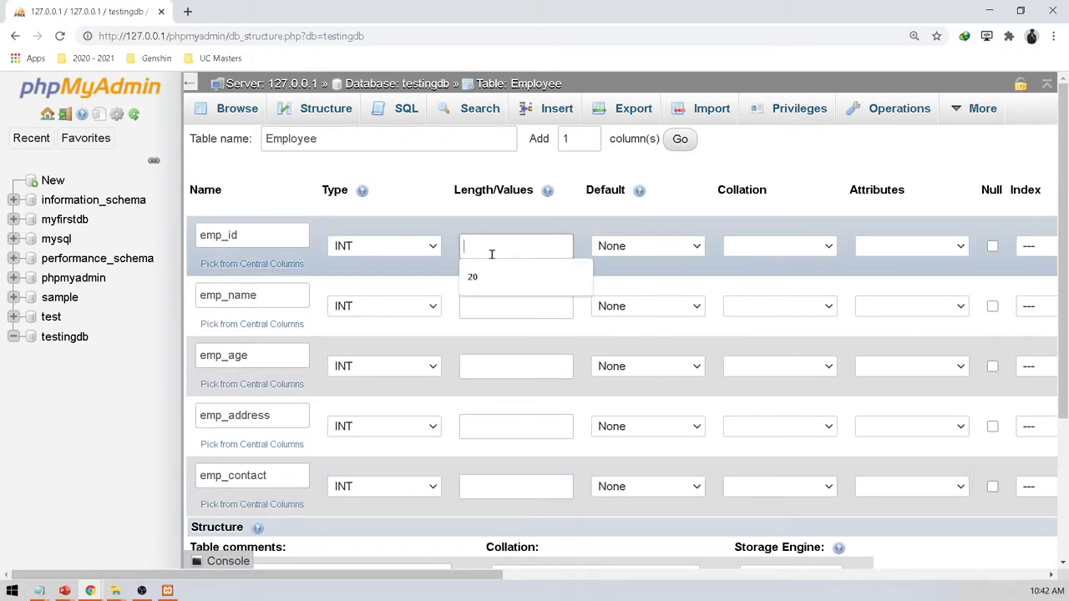
{"action": "double_click", "coordinate": [270, 236]}
{"action": "key", "text": "alt+Tab"}
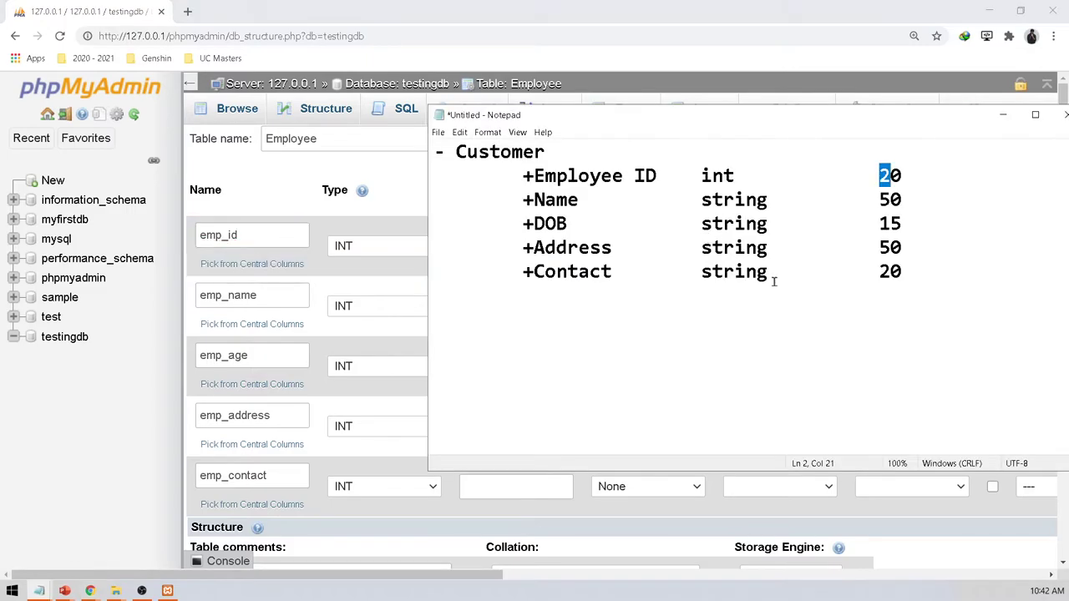
{"action": "left_click", "coordinate": [826, 185]}
{"action": "left_click", "coordinate": [423, 248]}
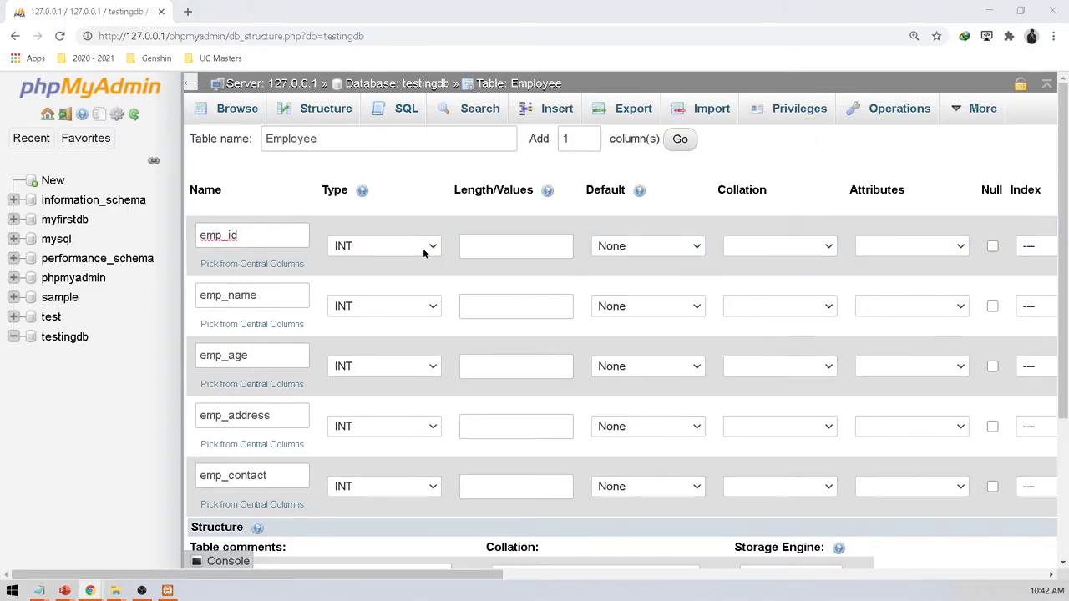
{"action": "left_click", "coordinate": [415, 250]}
{"action": "left_click", "coordinate": [409, 248]}
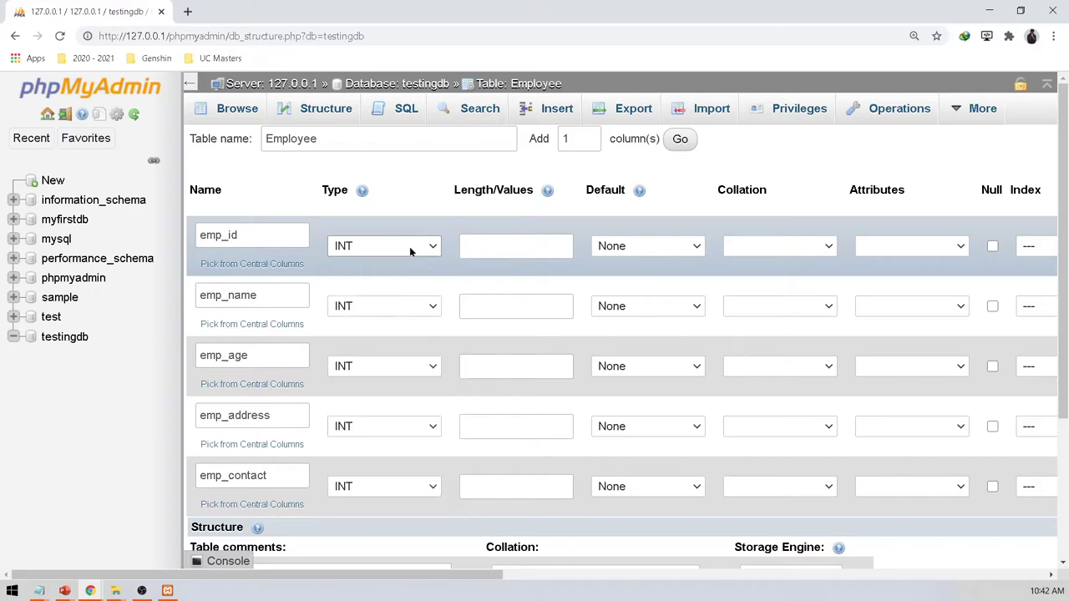
Check the planned string types in Notepad and set the emp_name column's type to VARCHAR in phpMyAdmin.
{"action": "key", "text": "alt+Tab"}
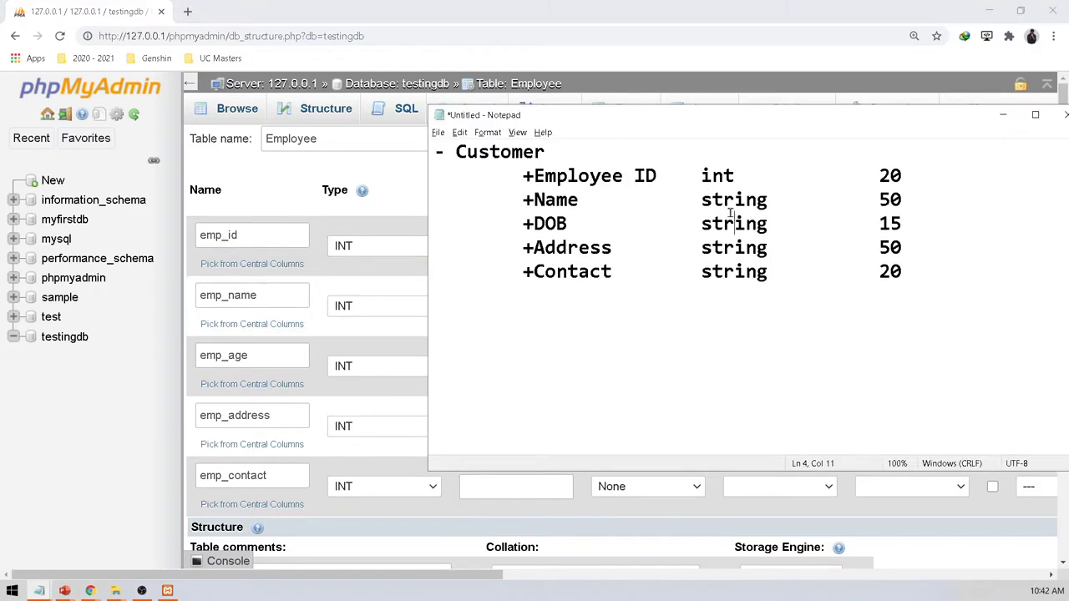
{"action": "double_click", "coordinate": [733, 223]}
{"action": "key", "text": "alt+Tab"}
{"action": "left_click", "coordinate": [386, 306]}
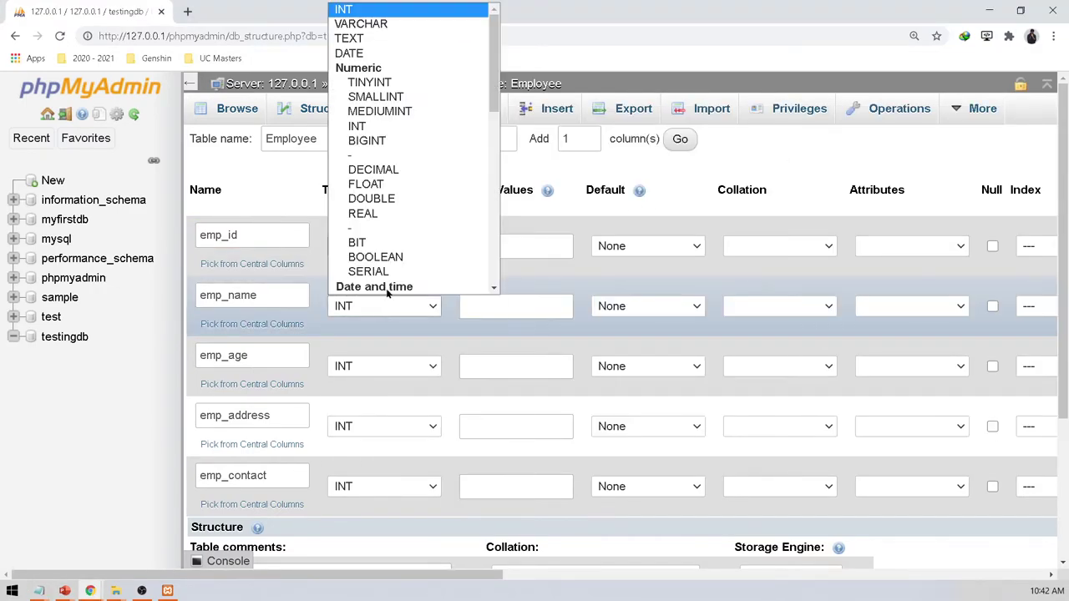
{"action": "scroll", "coordinate": [397, 159], "scroll_direction": "down", "scroll_amount": 6}
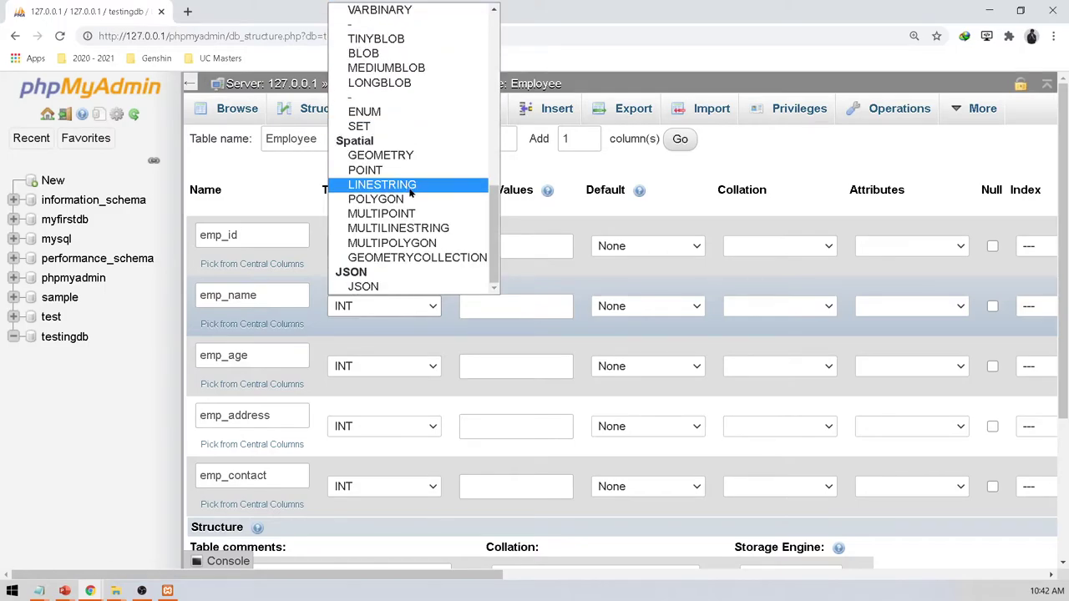
{"action": "scroll", "coordinate": [413, 193], "scroll_direction": "up", "scroll_amount": 6}
{"action": "scroll", "coordinate": [415, 194], "scroll_direction": "down", "scroll_amount": 3}
{"action": "scroll", "coordinate": [414, 193], "scroll_direction": "up", "scroll_amount": 3}
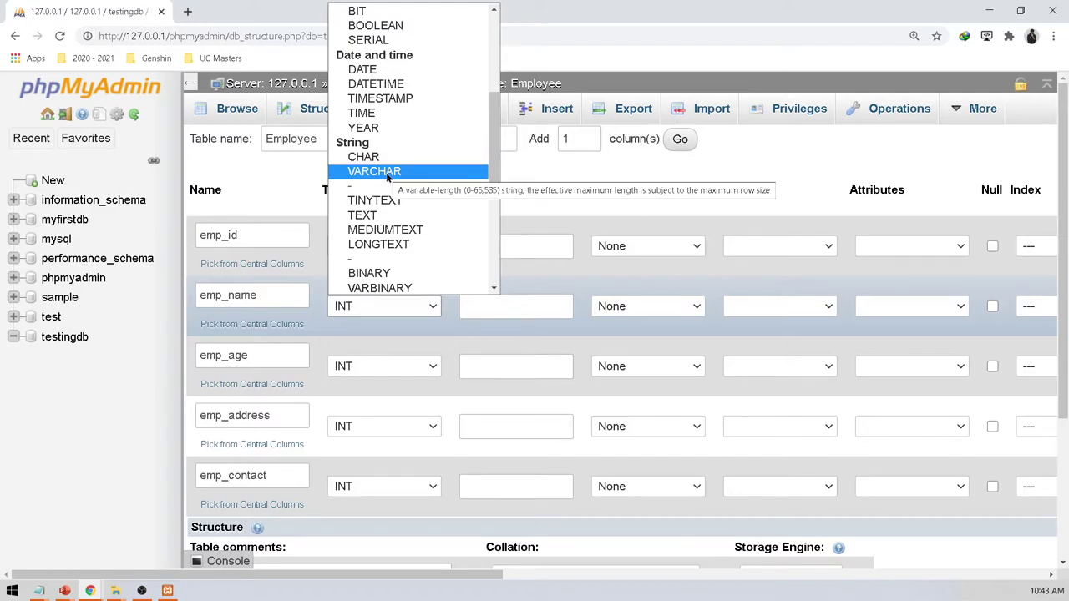
{"action": "left_click", "coordinate": [387, 171]}
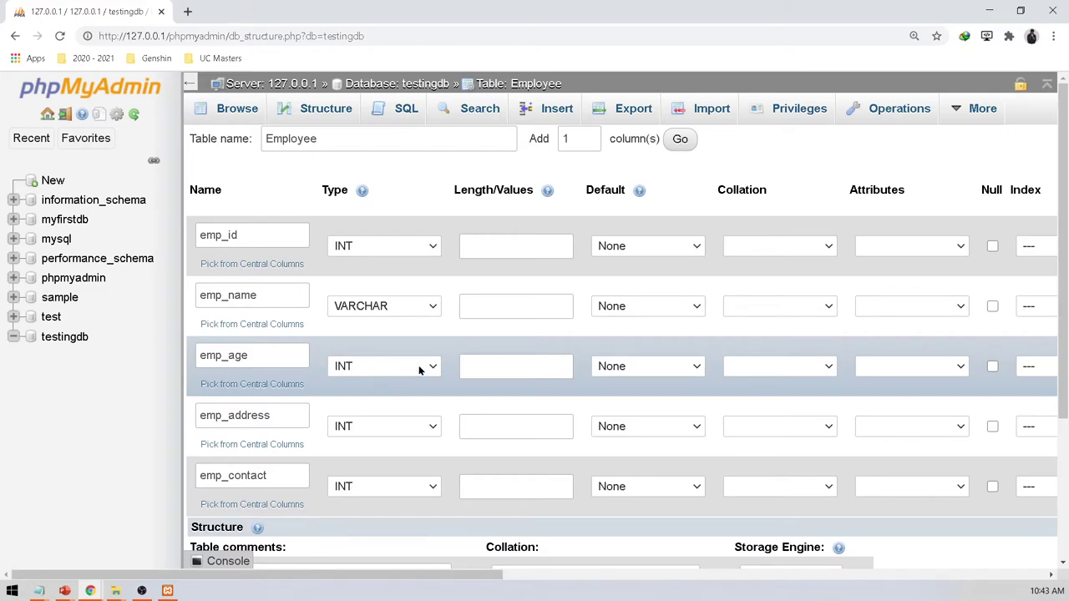
Check the DOB line in Notepad and rename the emp_age column to emp_dob in phpMyAdmin.
{"action": "left_click", "coordinate": [419, 365]}
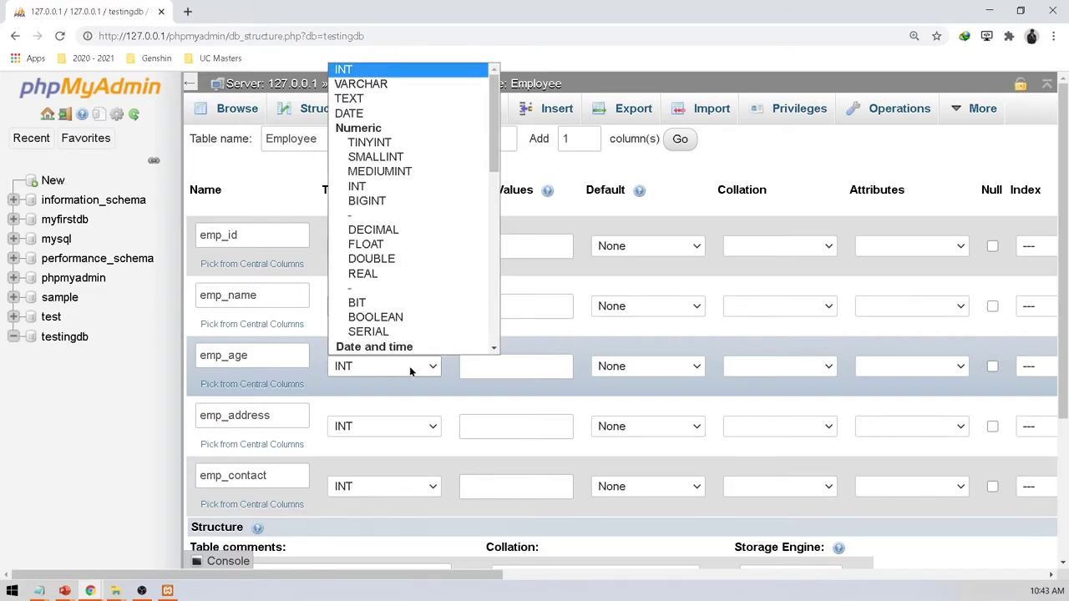
{"action": "key", "text": "alt+Tab"}
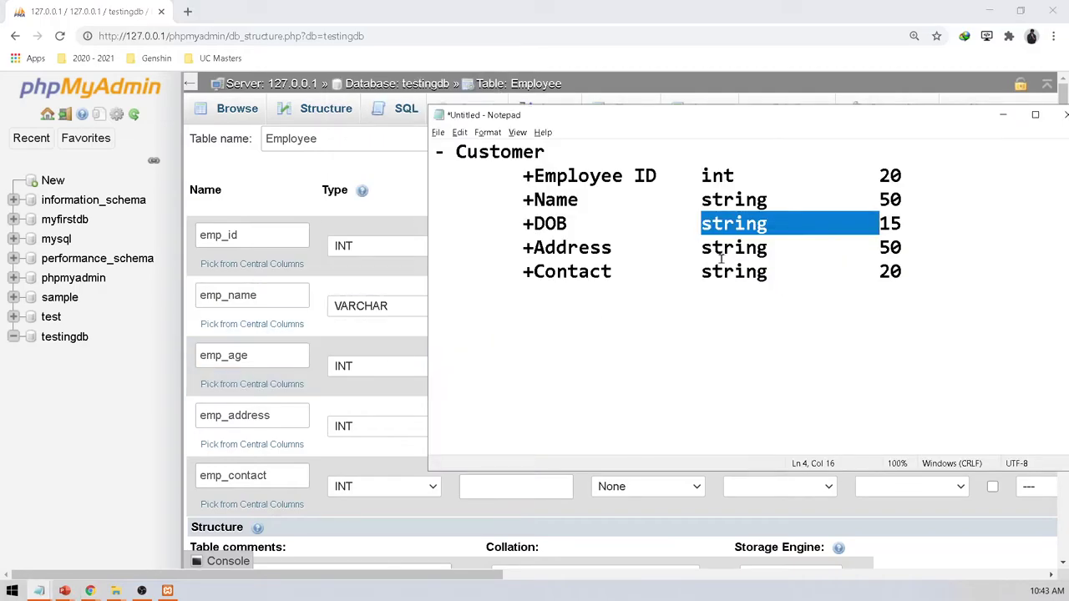
{"action": "left_click", "coordinate": [273, 354]}
{"action": "key", "text": "BackSpace"}
{"action": "key", "text": "BackSpace"}
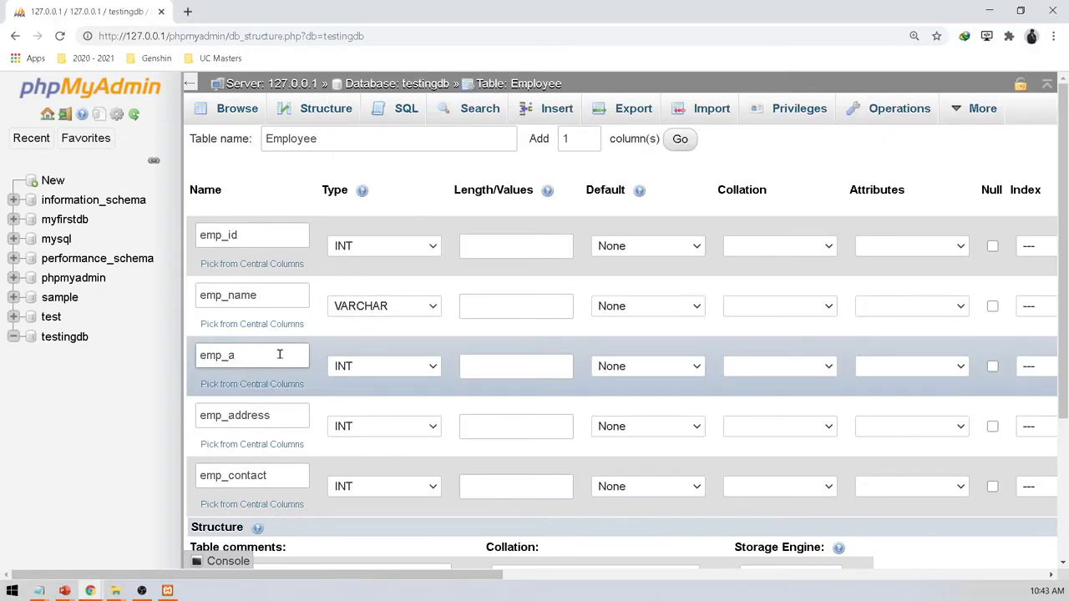
{"action": "type", "text": "dob"}
Check the DOB line's type in Notepad and set the emp_dob column's type to VARCHAR.
{"action": "key", "text": "alt+Tab"}
{"action": "double_click", "coordinate": [716, 231]}
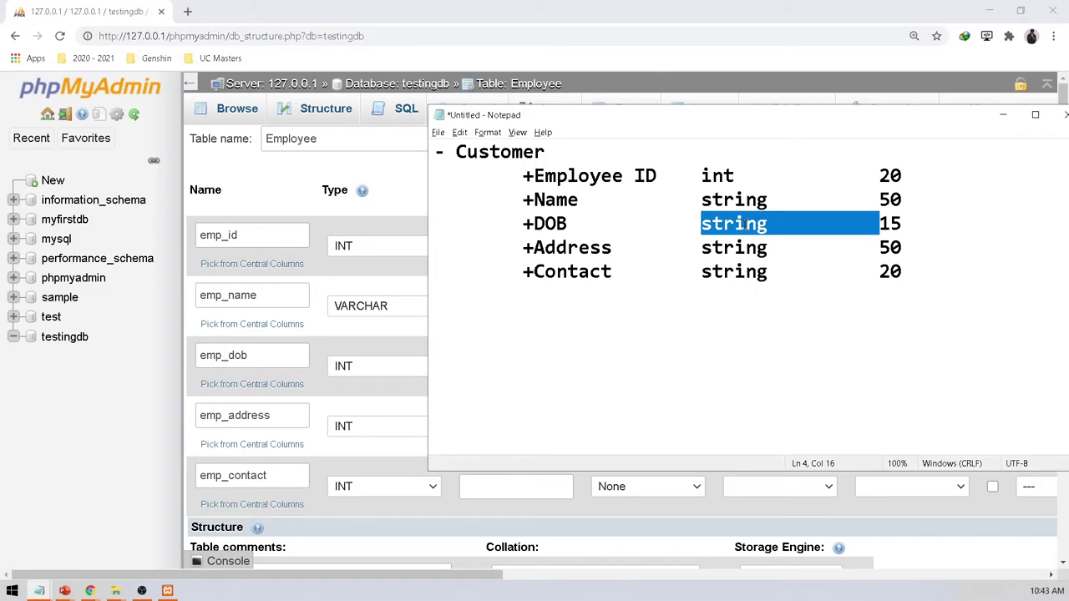
{"action": "left_click", "coordinate": [393, 267]}
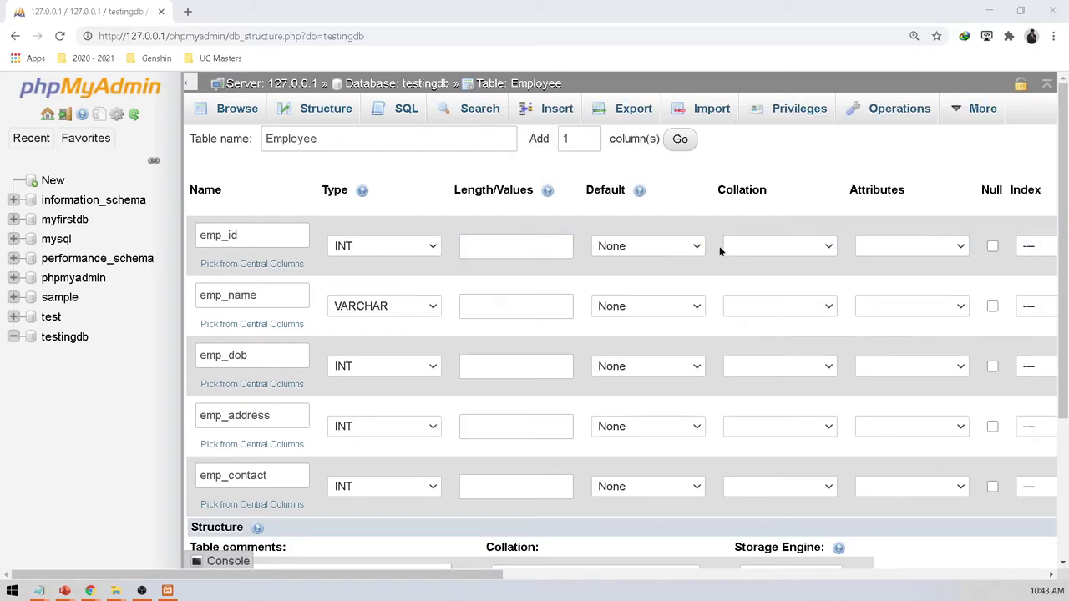
{"action": "left_click", "coordinate": [378, 367]}
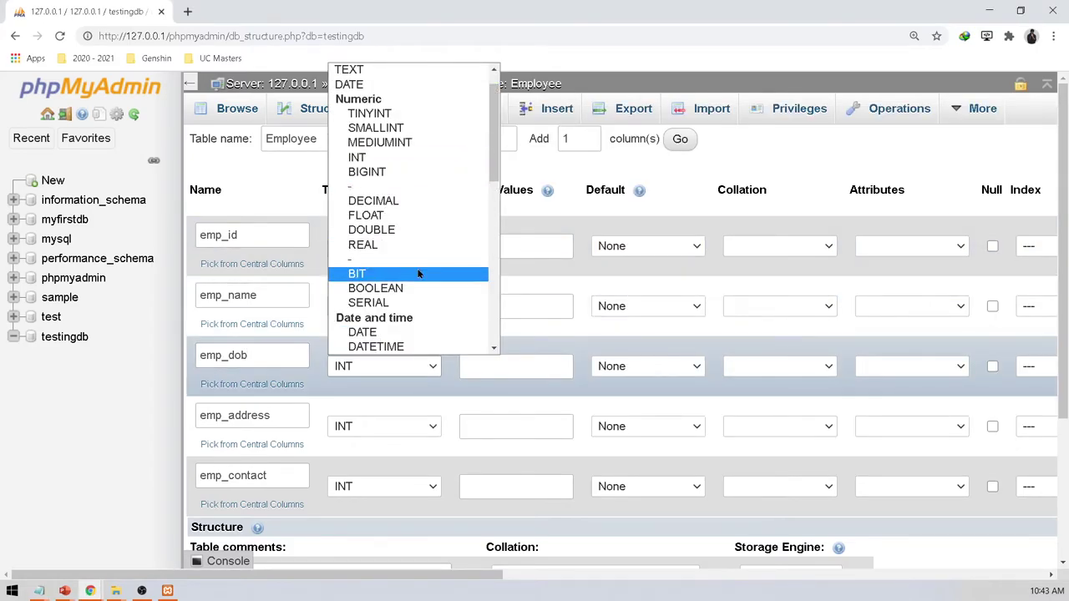
{"action": "scroll", "coordinate": [433, 318], "scroll_direction": "down", "scroll_amount": 5}
{"action": "scroll", "coordinate": [416, 188], "scroll_direction": "up", "scroll_amount": 6}
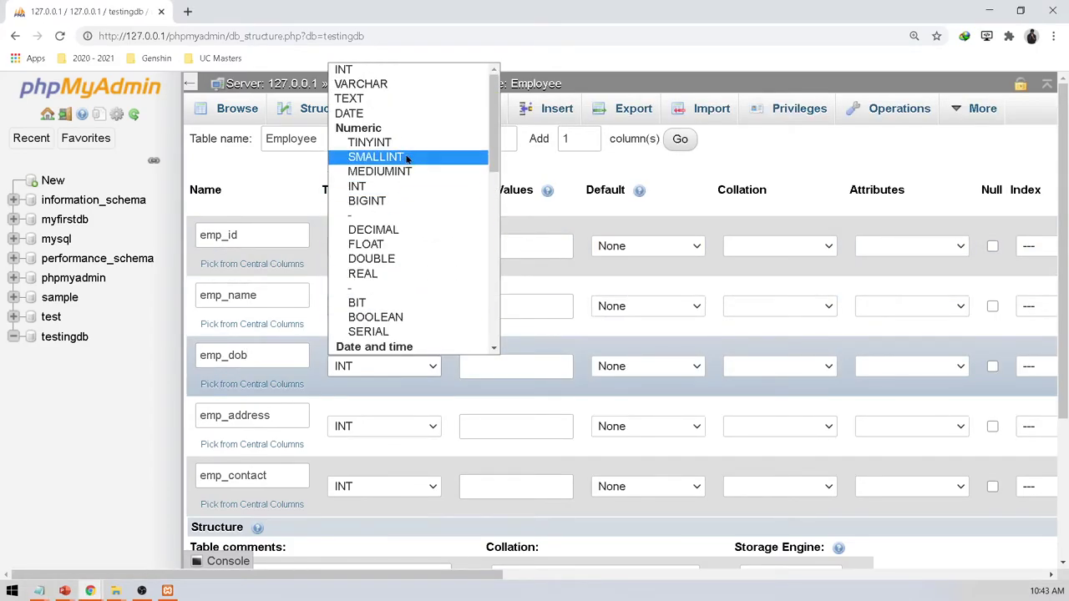
{"action": "left_click", "coordinate": [404, 87]}
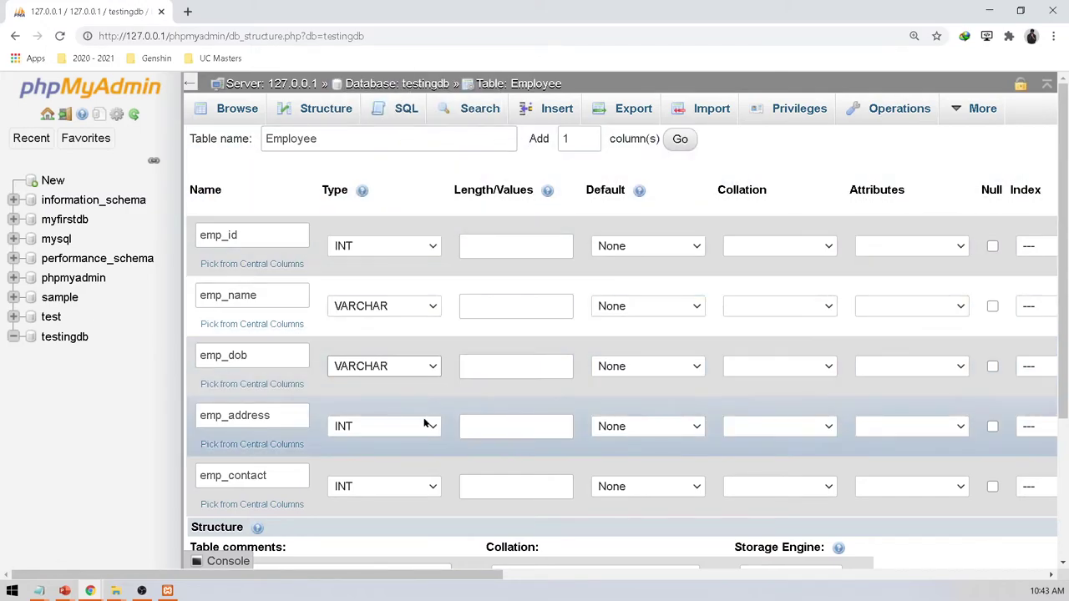
Set the types of the emp_address and emp_contact columns to VARCHAR.
{"action": "left_click", "coordinate": [419, 426]}
{"action": "scroll", "coordinate": [419, 407], "scroll_direction": "down", "scroll_amount": 2}
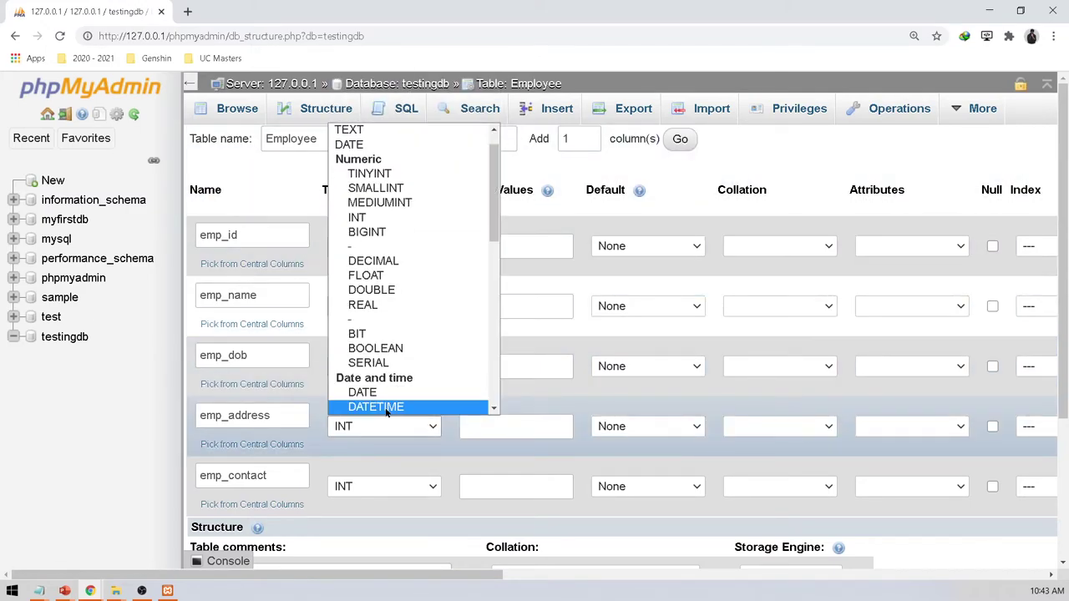
{"action": "scroll", "coordinate": [448, 209], "scroll_direction": "up", "scroll_amount": 1}
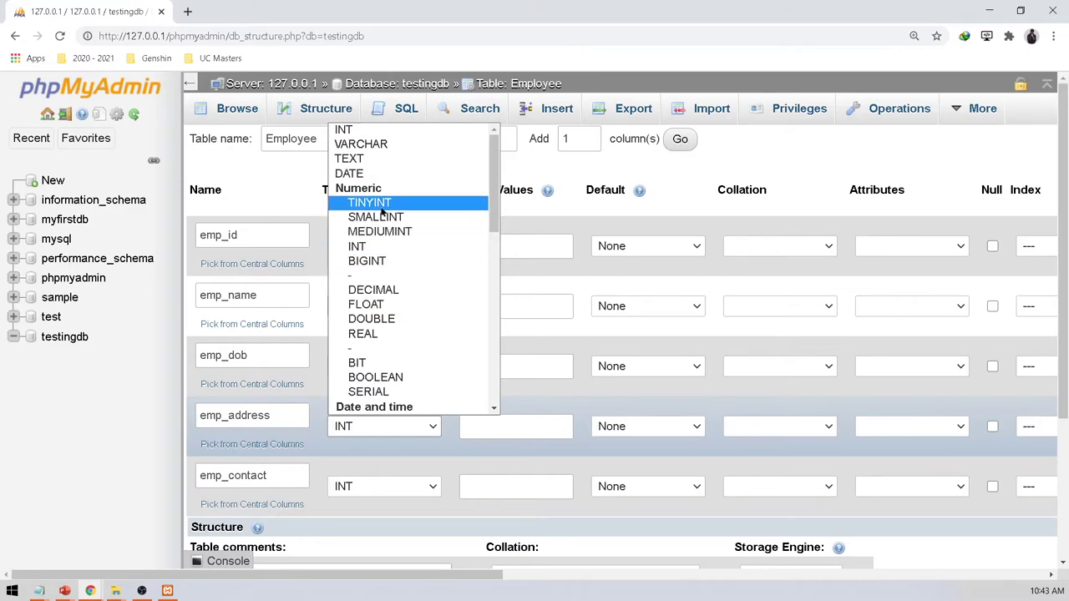
{"action": "scroll", "coordinate": [418, 209], "scroll_direction": "down", "scroll_amount": 10}
{"action": "scroll", "coordinate": [417, 334], "scroll_direction": "up", "scroll_amount": 10}
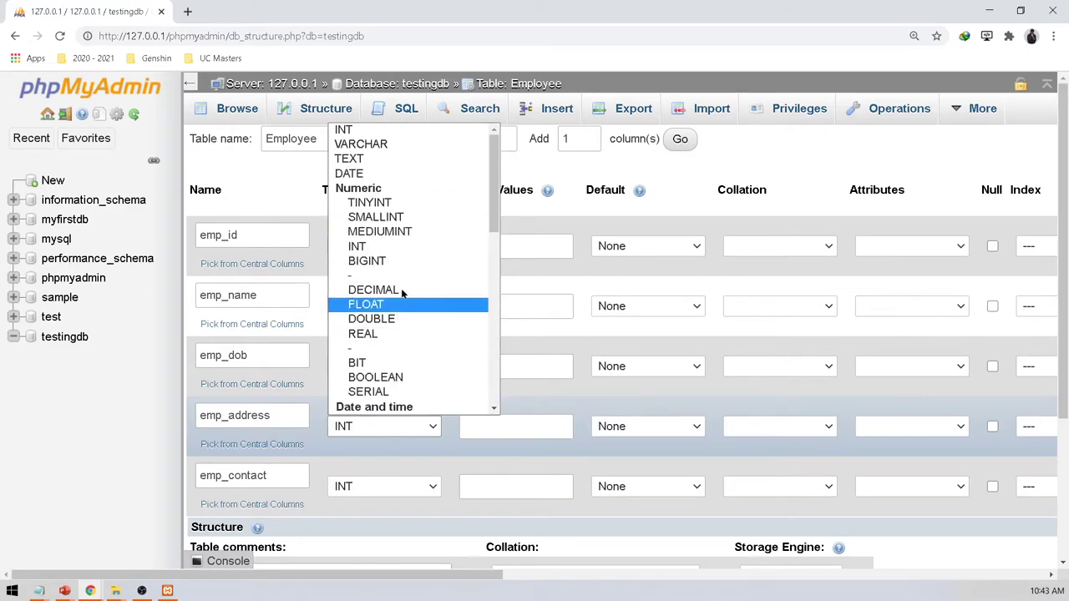
{"action": "left_click", "coordinate": [383, 135]}
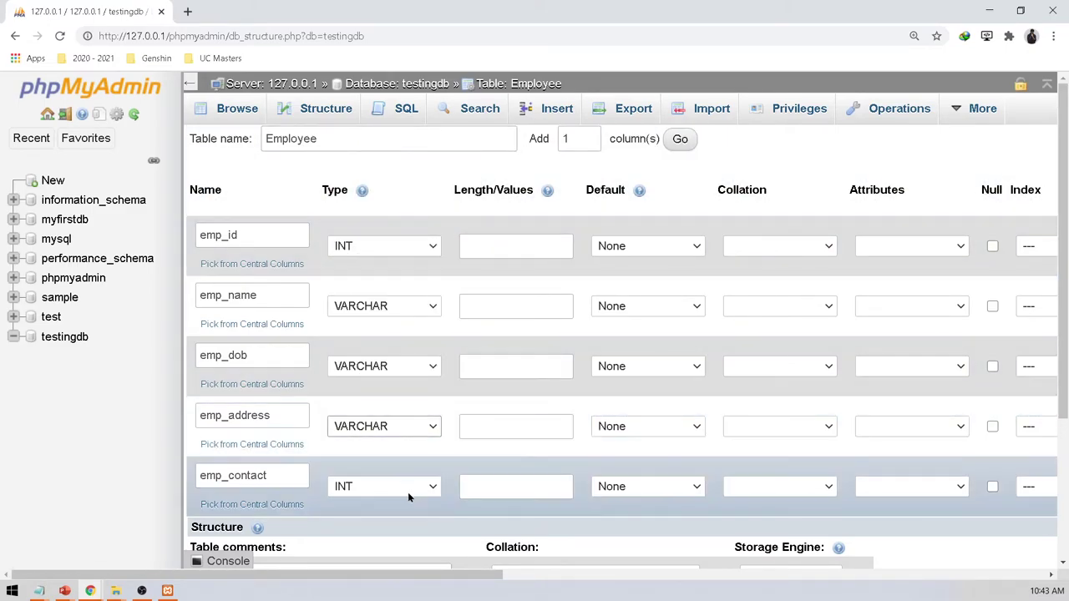
{"action": "left_click", "coordinate": [407, 489]}
{"action": "left_click", "coordinate": [361, 204]}
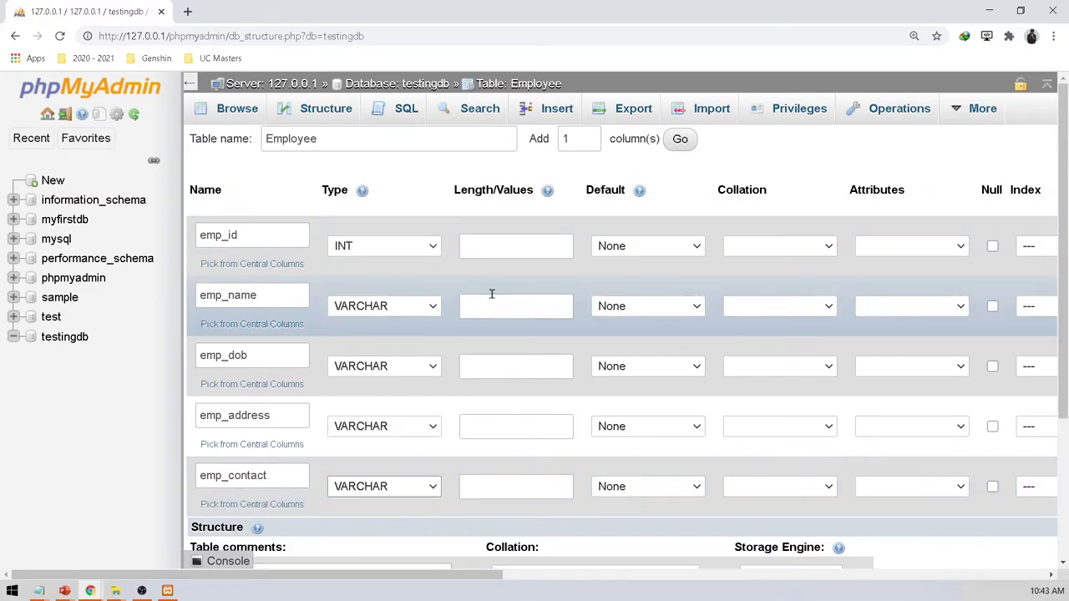
Check the Employee ID length in Notepad and set the emp_id column's length to 20.
{"action": "key", "text": "alt+Tab"}
{"action": "key", "text": "alt+Tab"}
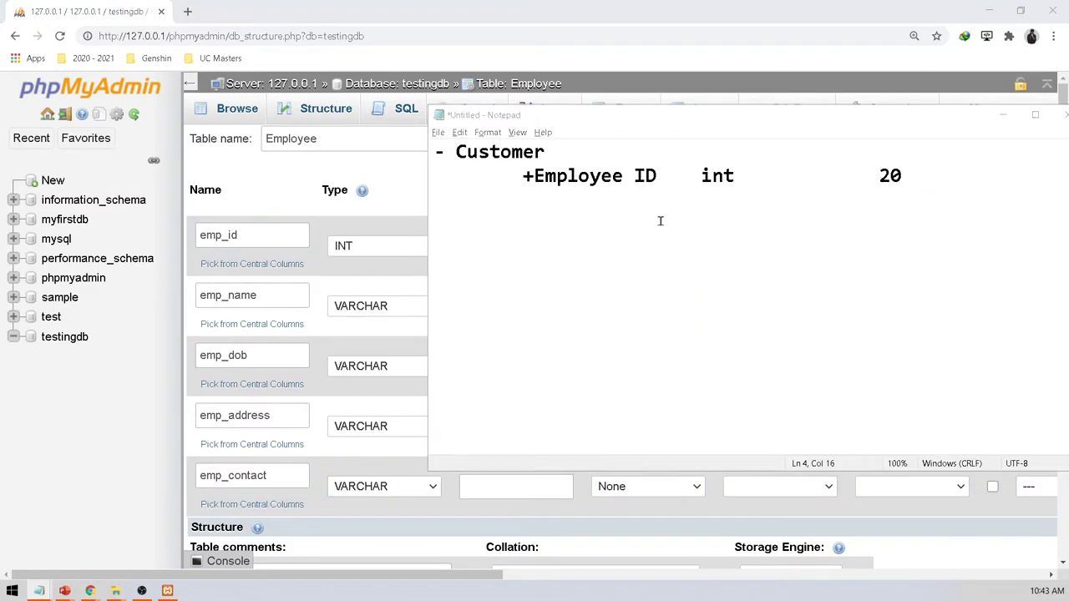
{"action": "key", "text": "alt+Tab"}
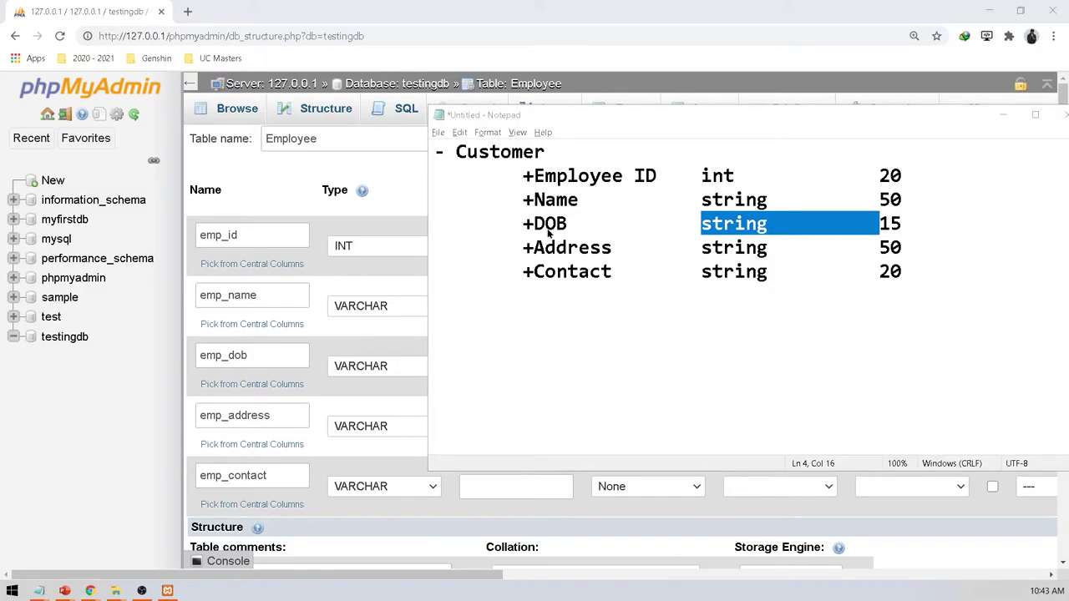
{"action": "key", "text": "alt+Tab"}
{"action": "left_click", "coordinate": [501, 247]}
{"action": "type", "text": "20"}
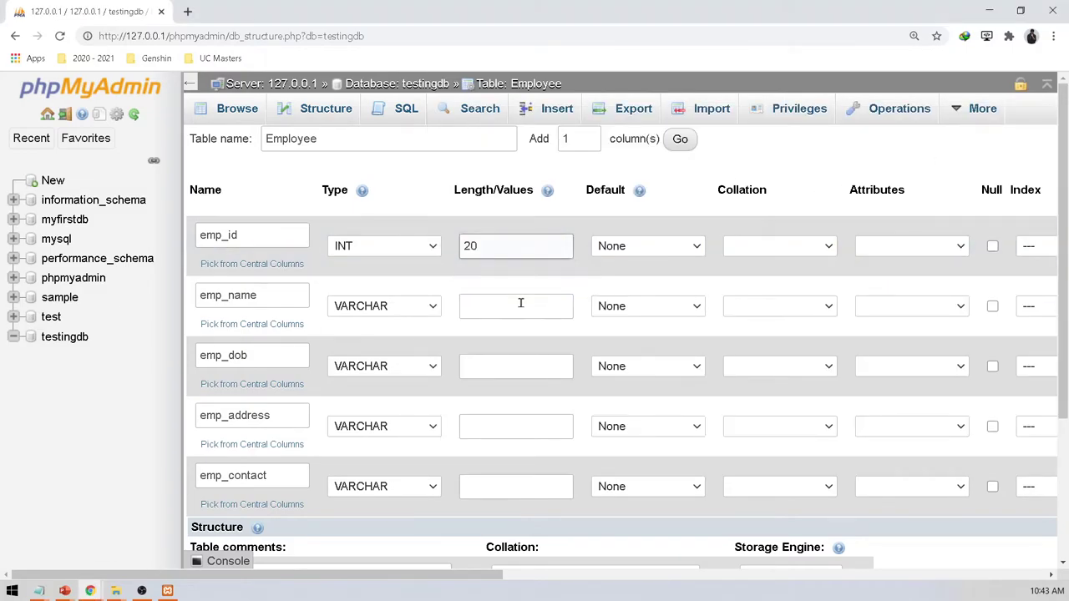
Check the Name line's length in Notepad and set the emp_name column's length to 50.
{"action": "left_click", "coordinate": [517, 307]}
{"action": "key", "text": "alt+Tab"}
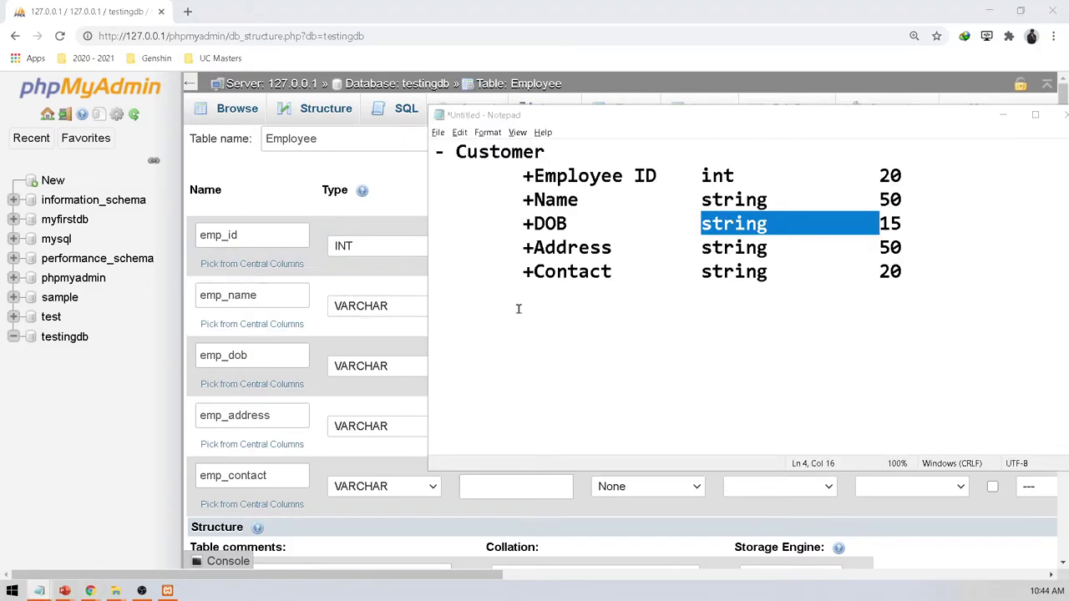
{"action": "key", "text": "alt+Tab"}
{"action": "key", "text": "alt+Tab"}
{"action": "key", "text": "alt+Tab"}
{"action": "type", "text": "50"}
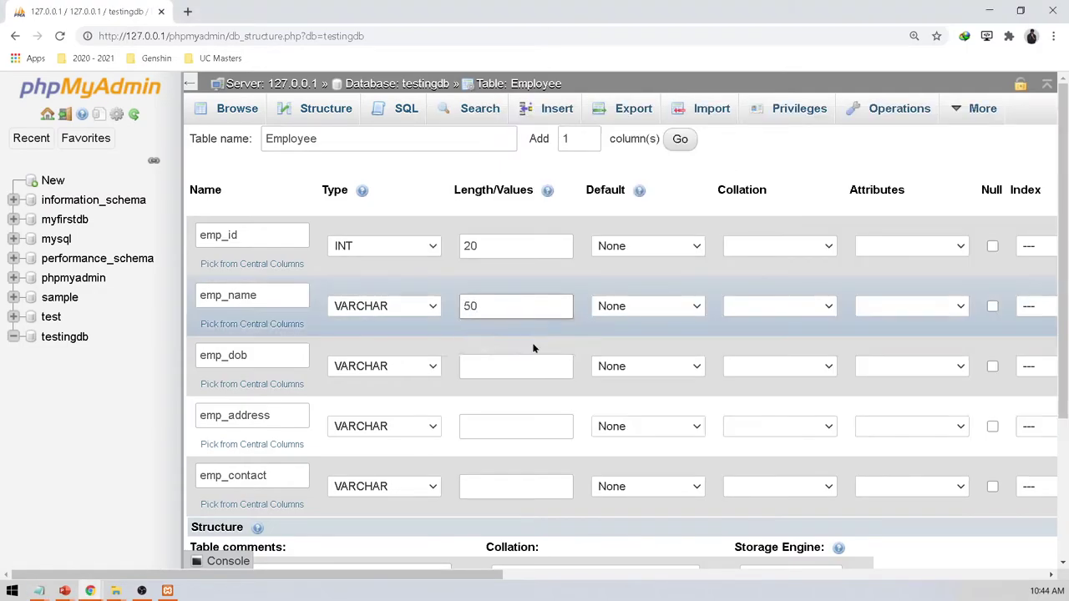
Check the DOB line's length in Notepad and set the emp_dob column's length to 15.
{"action": "left_click", "coordinate": [511, 364]}
{"action": "key", "text": "alt+Tab"}
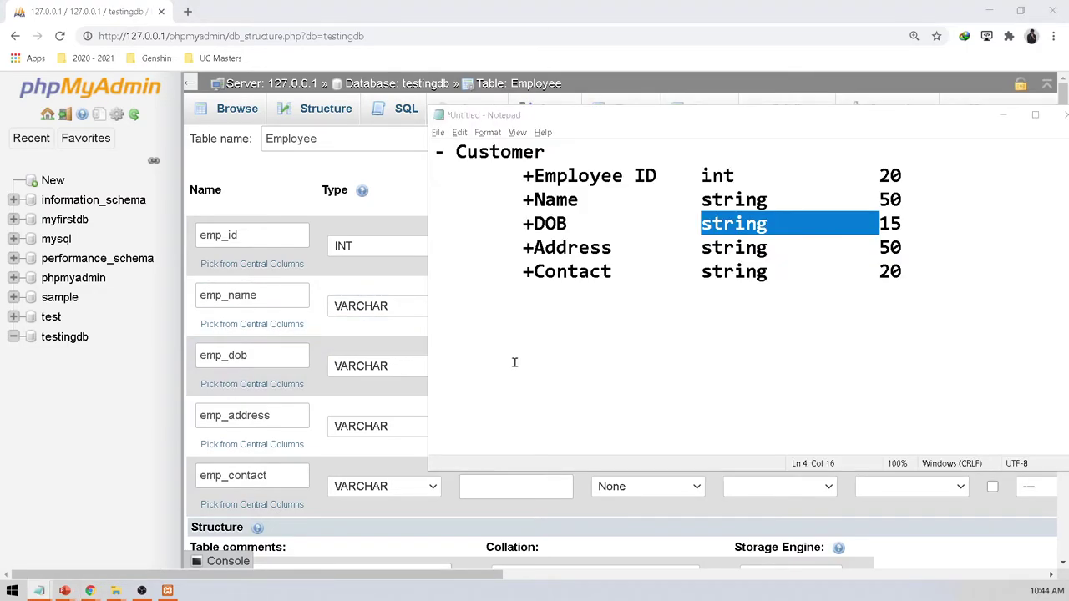
{"action": "key", "text": "alt+Tab"}
{"action": "type", "text": "15"}
Set the emp_address column's length to 50, as planned in Notepad, and the emp_contact column's length to 20.
{"action": "left_click", "coordinate": [520, 426]}
{"action": "key", "text": "alt+Tab"}
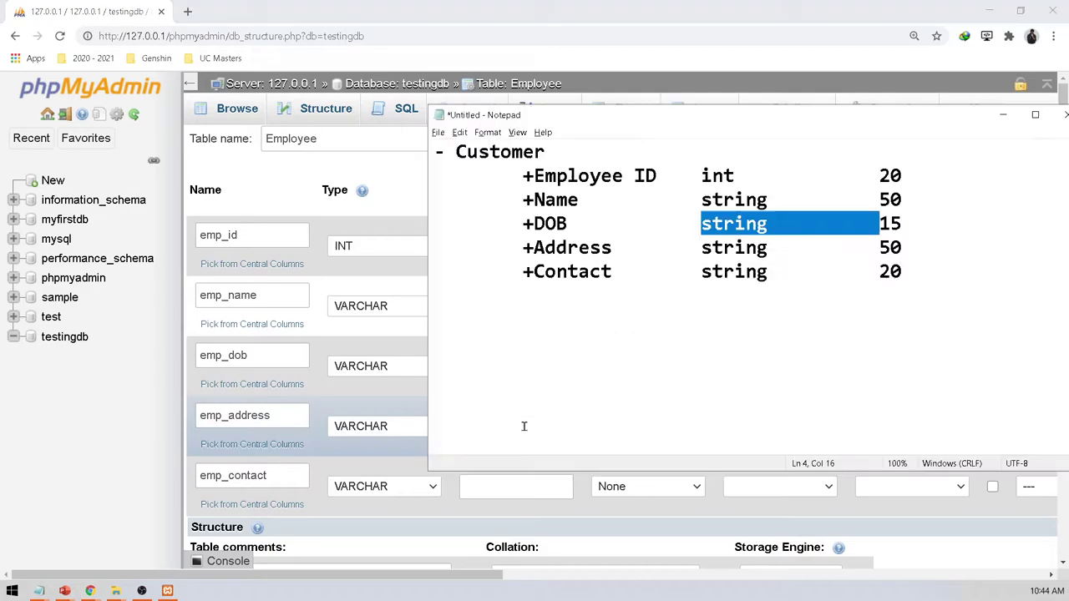
{"action": "key", "text": "alt+Tab"}
{"action": "type", "text": "50"}
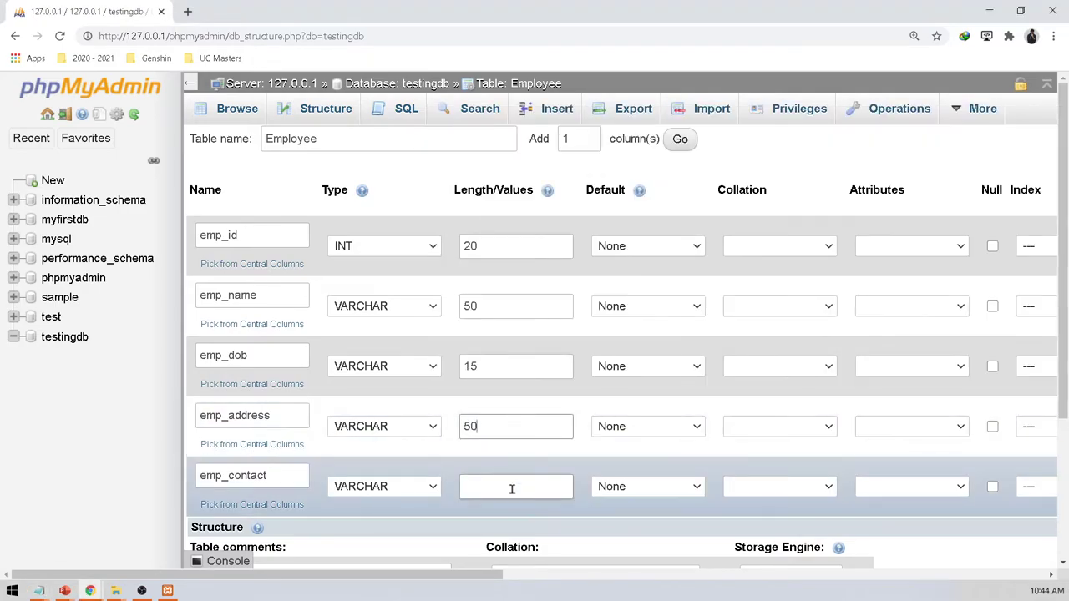
{"action": "left_click", "coordinate": [511, 487]}
{"action": "type", "text": "20"}
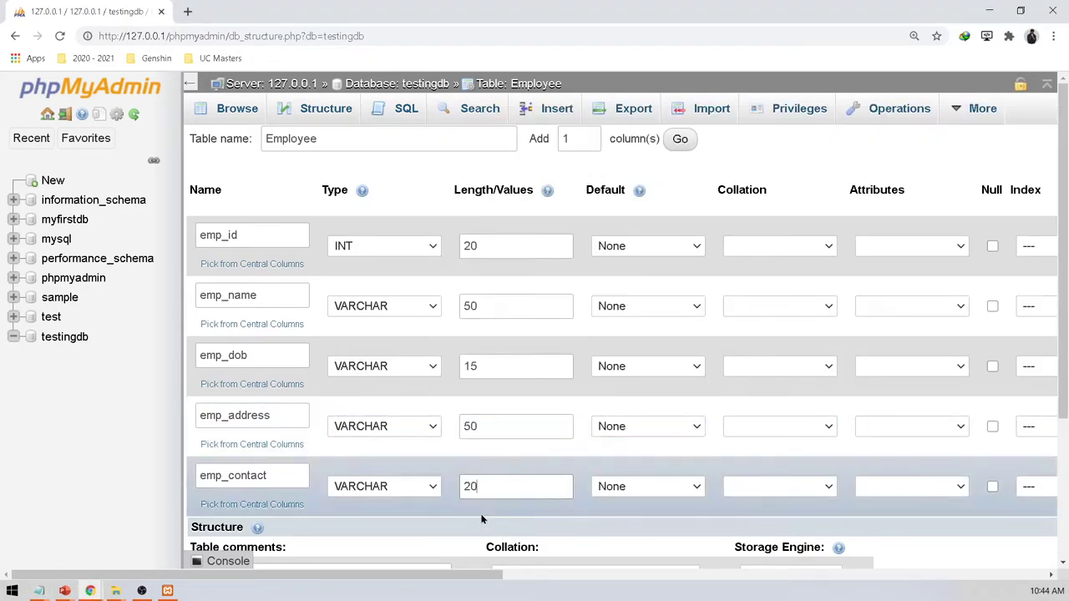
Look over the remaining column attributes and examine the default value options for emp_id.
{"action": "left_click_drag", "start_coordinate": [448, 574], "coordinate": [544, 576]}
{"action": "left_click", "coordinate": [460, 248]}
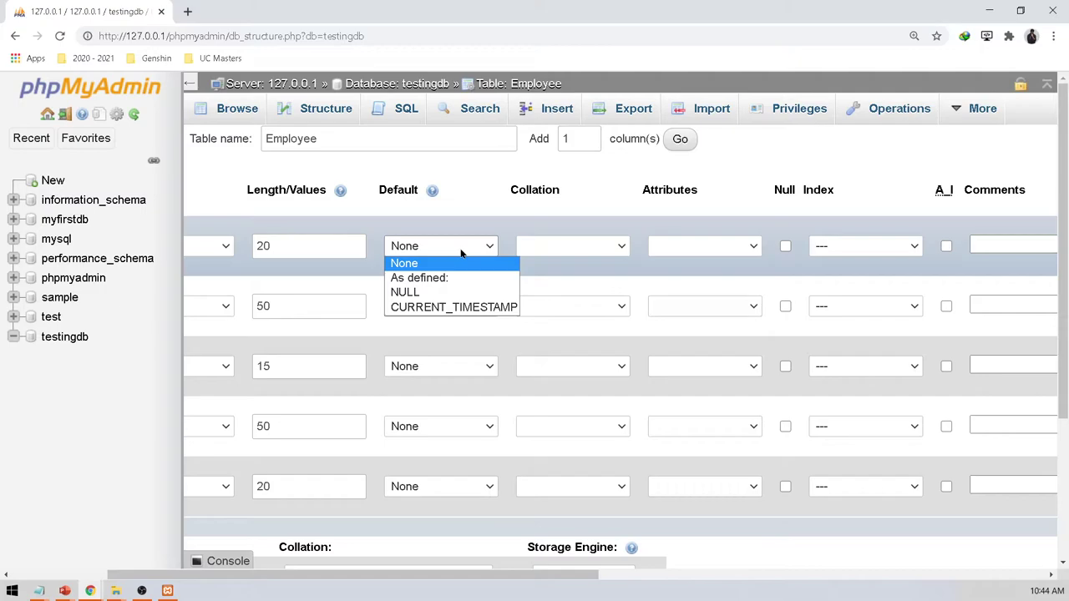
{"action": "left_click", "coordinate": [460, 253]}
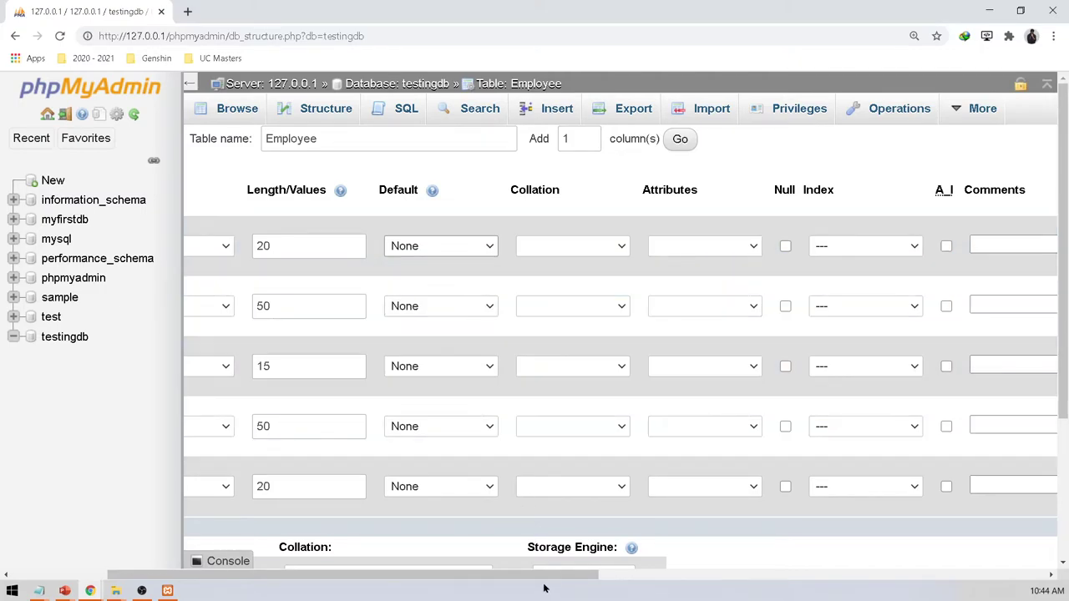
{"action": "left_click_drag", "start_coordinate": [549, 579], "coordinate": [446, 576]}
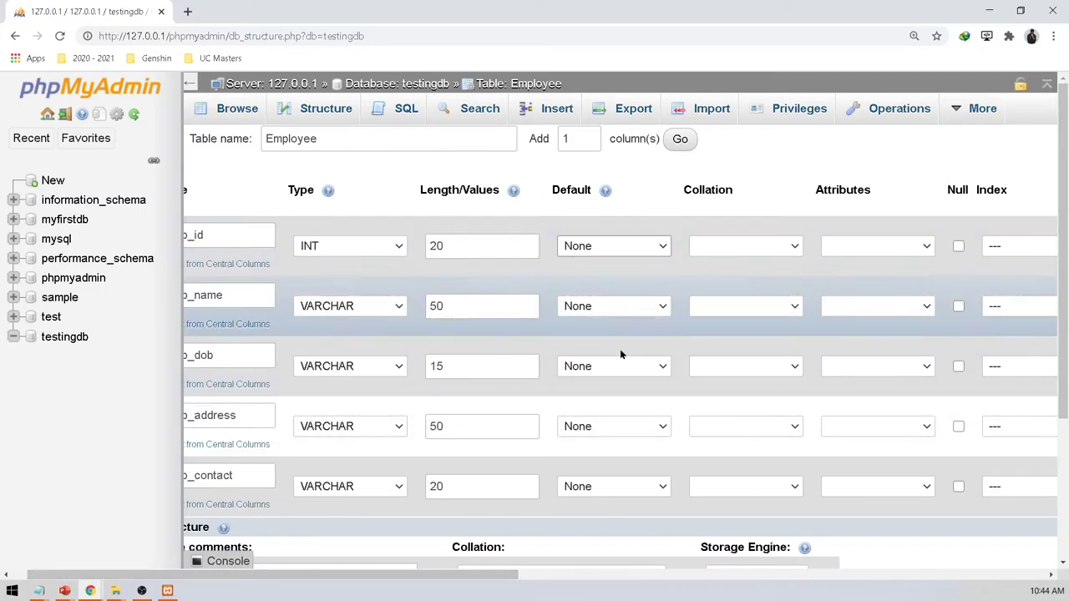
{"action": "left_click_drag", "start_coordinate": [531, 574], "coordinate": [449, 579]}
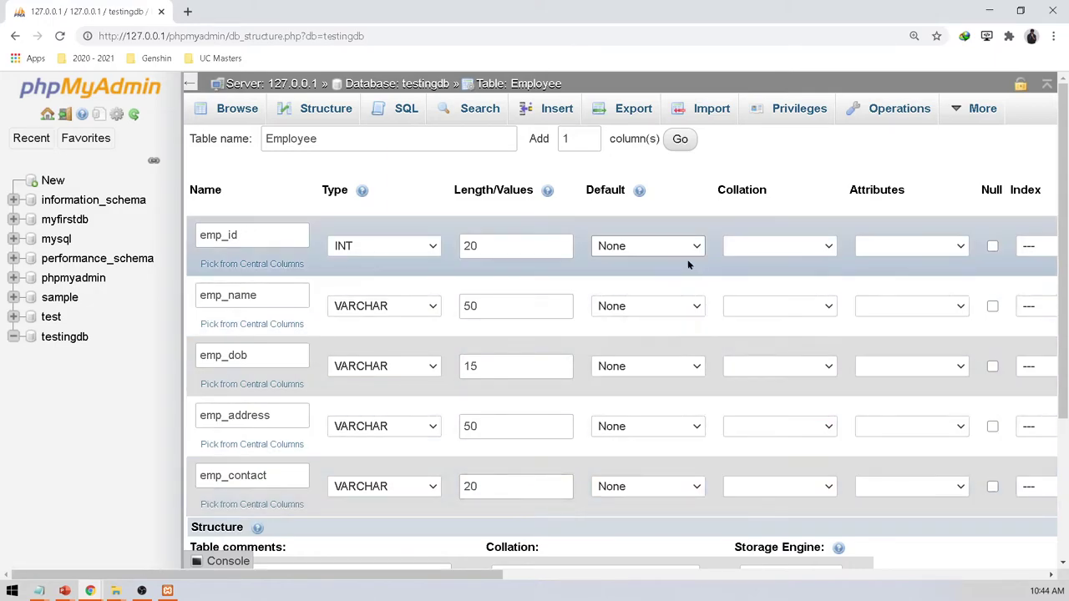
Try the "As defined" default for the emp_id column, and set its default to NULL instead.
{"action": "left_click", "coordinate": [682, 246]}
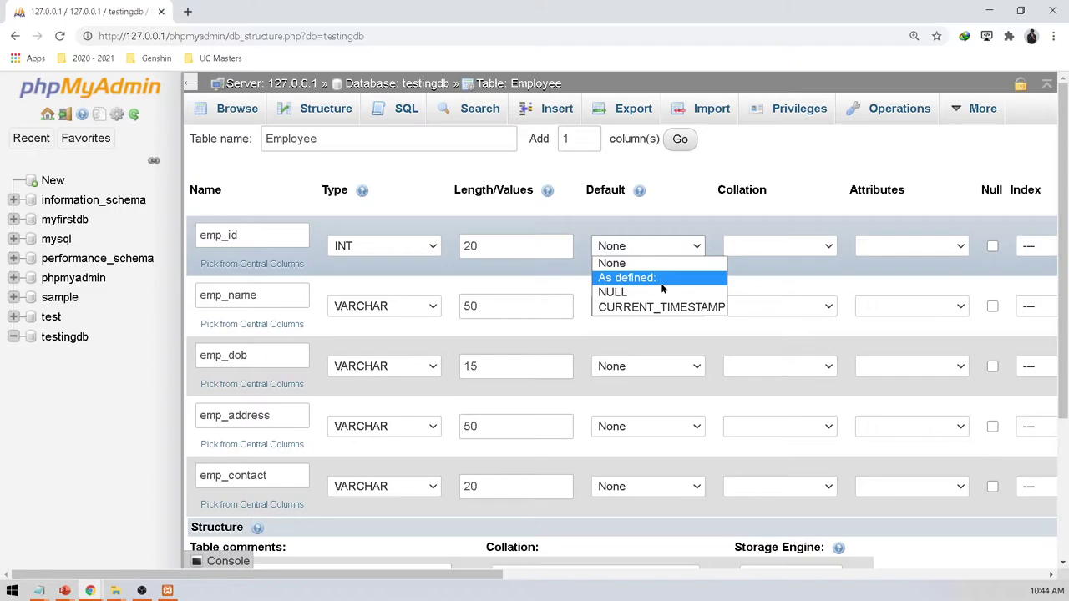
{"action": "left_click", "coordinate": [661, 284]}
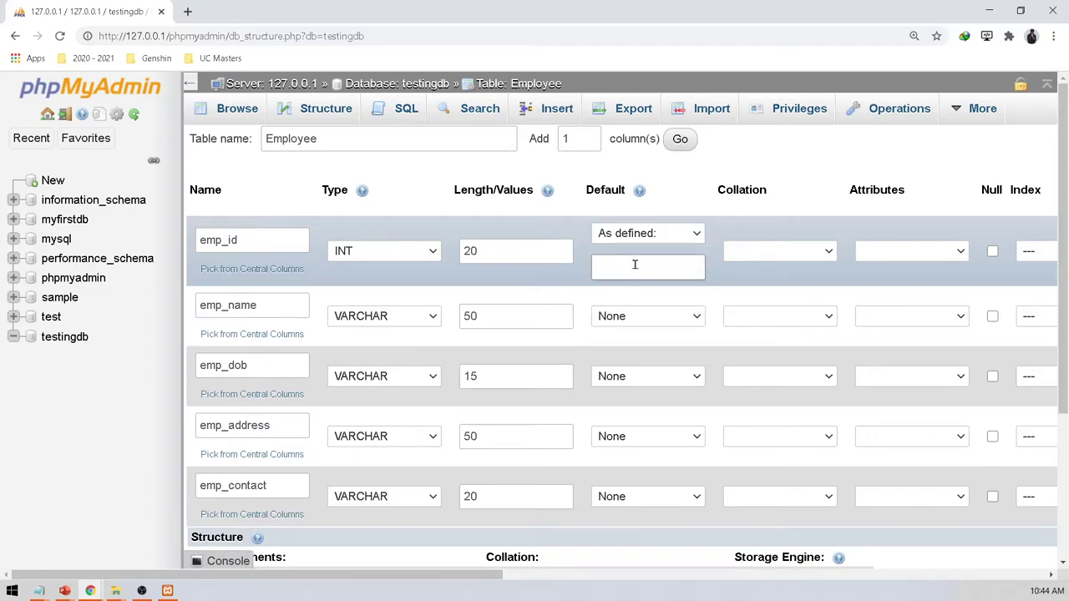
{"action": "left_click", "coordinate": [679, 238]}
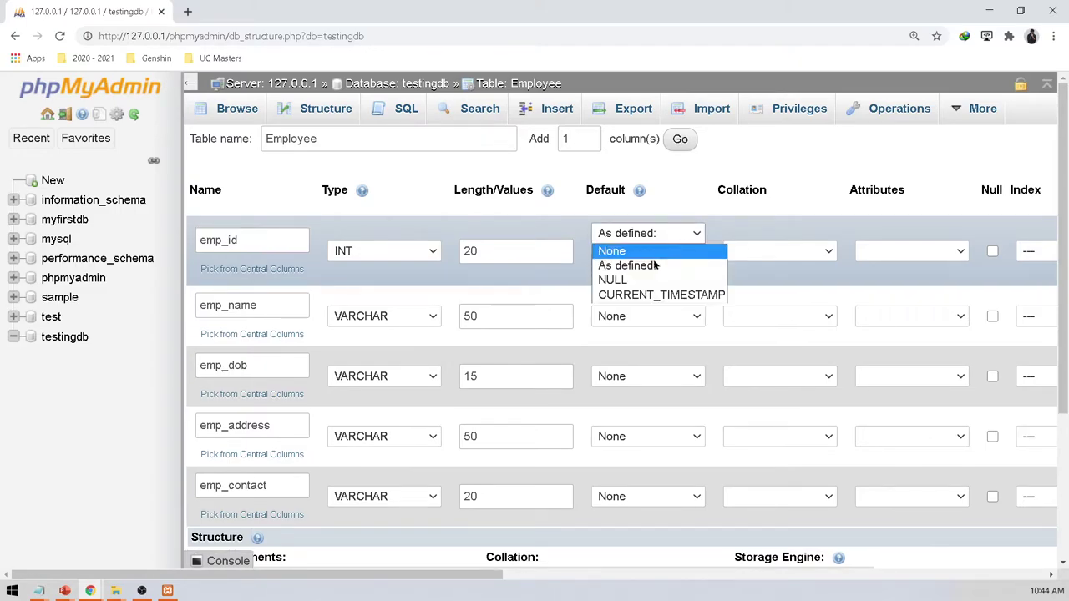
{"action": "left_click", "coordinate": [644, 282]}
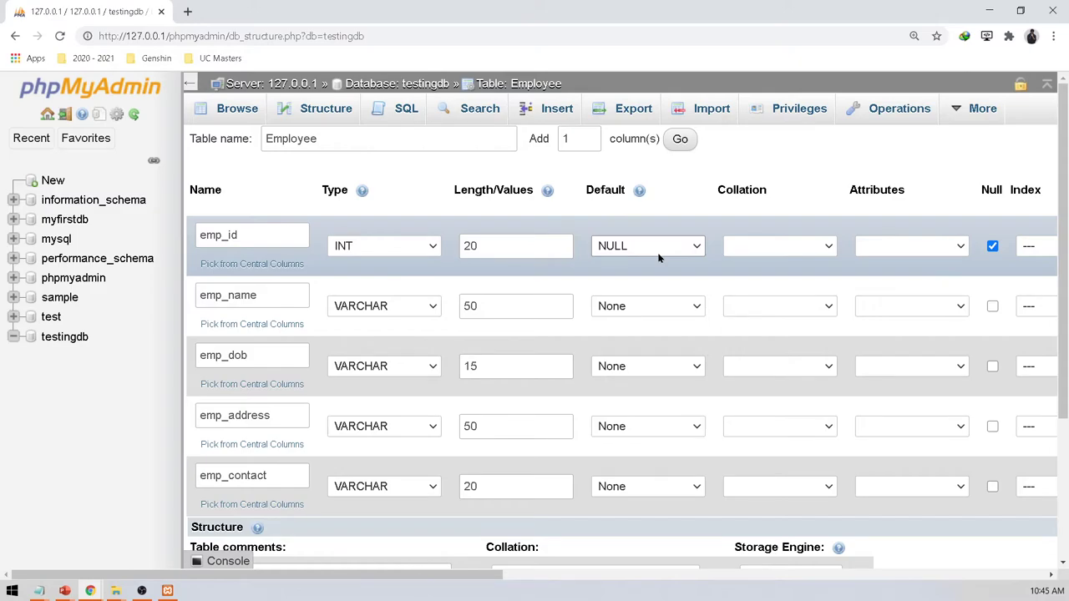
Set the emp_id column's default to None, try the "As defined" option, and return the default to None.
{"action": "left_click", "coordinate": [659, 254]}
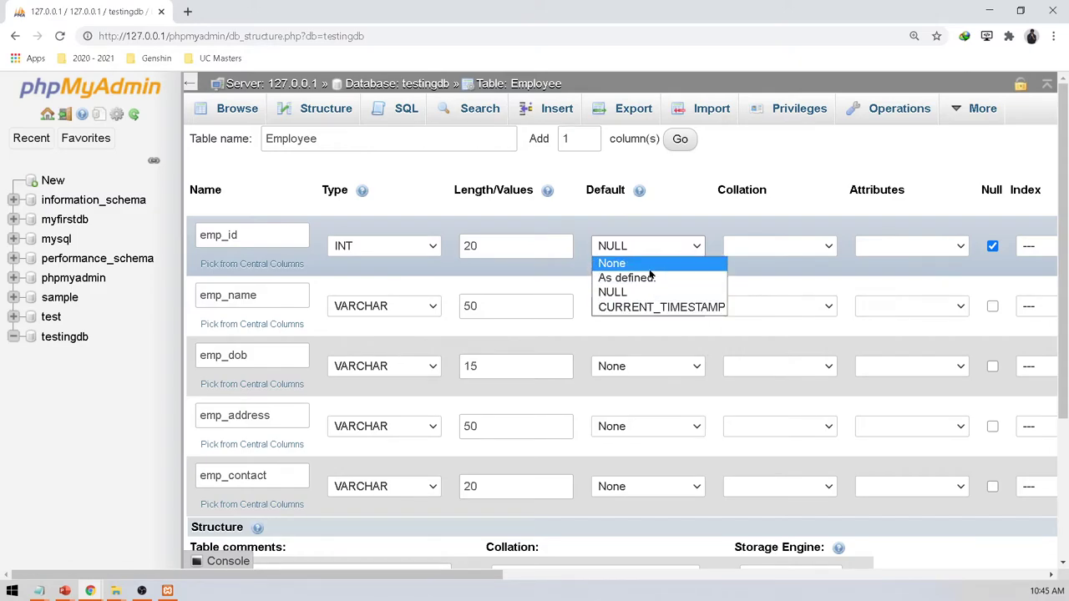
{"action": "left_click", "coordinate": [650, 264]}
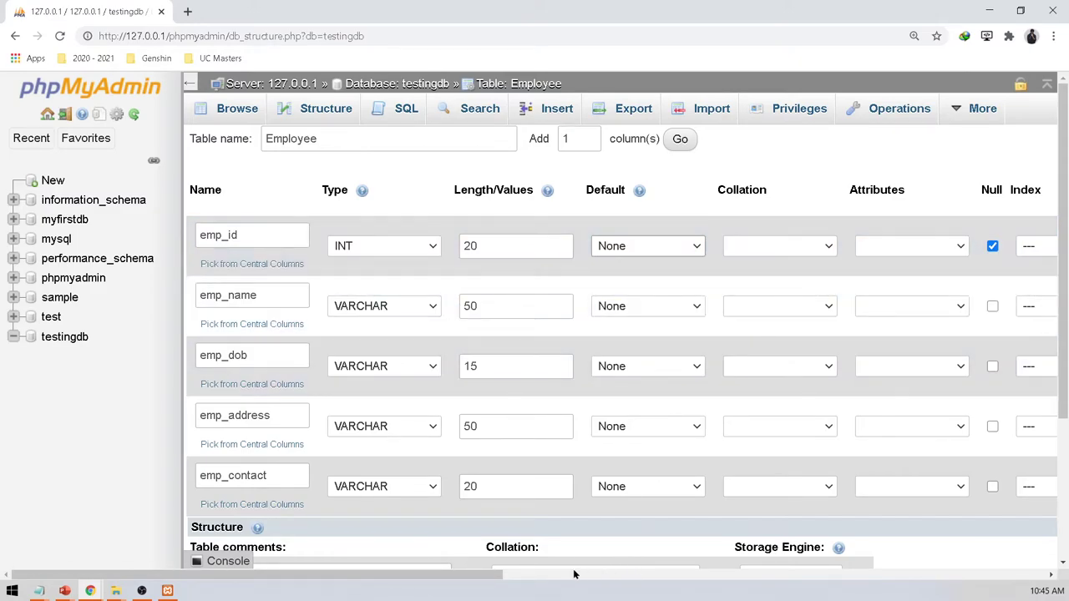
{"action": "left_click_drag", "start_coordinate": [574, 574], "coordinate": [615, 574]}
{"action": "left_click", "coordinate": [591, 246]}
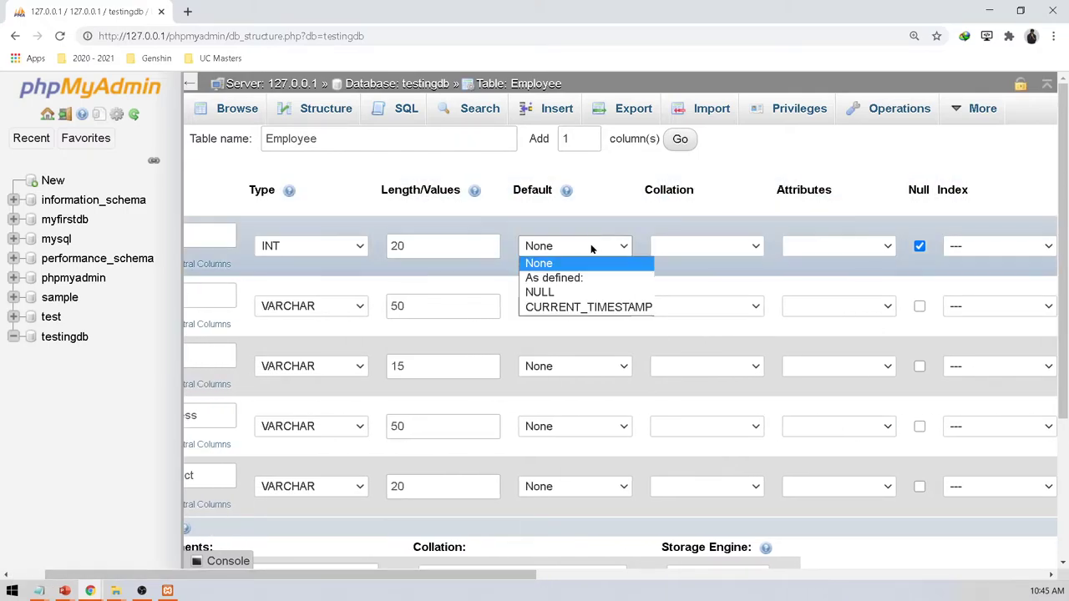
{"action": "left_click", "coordinate": [579, 279]}
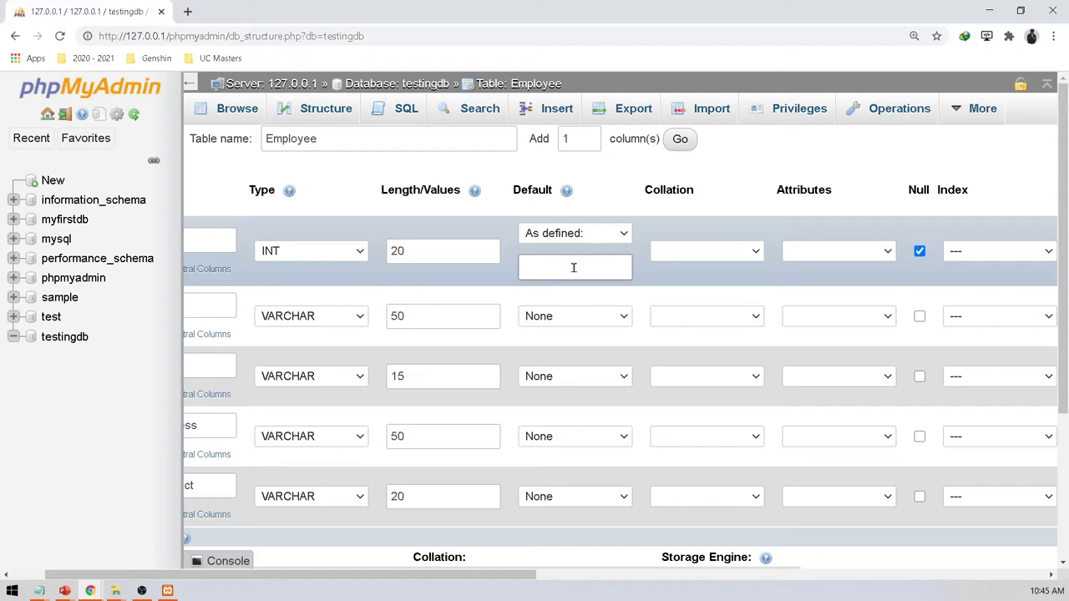
{"action": "left_click", "coordinate": [613, 232]}
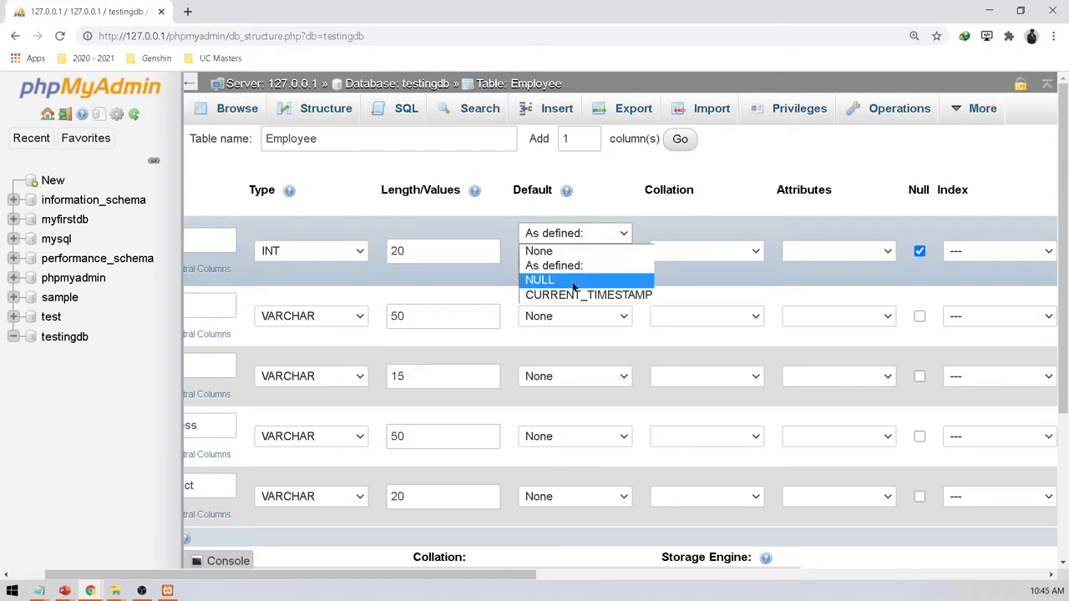
{"action": "left_click", "coordinate": [584, 251]}
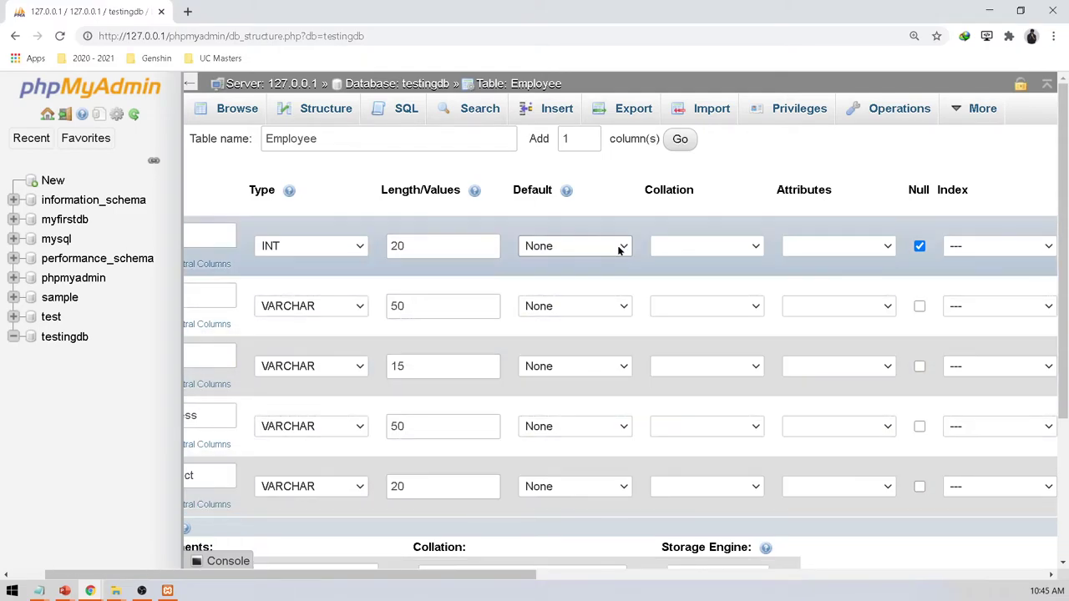
Try 1234 as the emp_id column's "As defined" default, clear the value, and switch the default back to None.
{"action": "left_click", "coordinate": [622, 245]}
{"action": "left_click", "coordinate": [567, 278]}
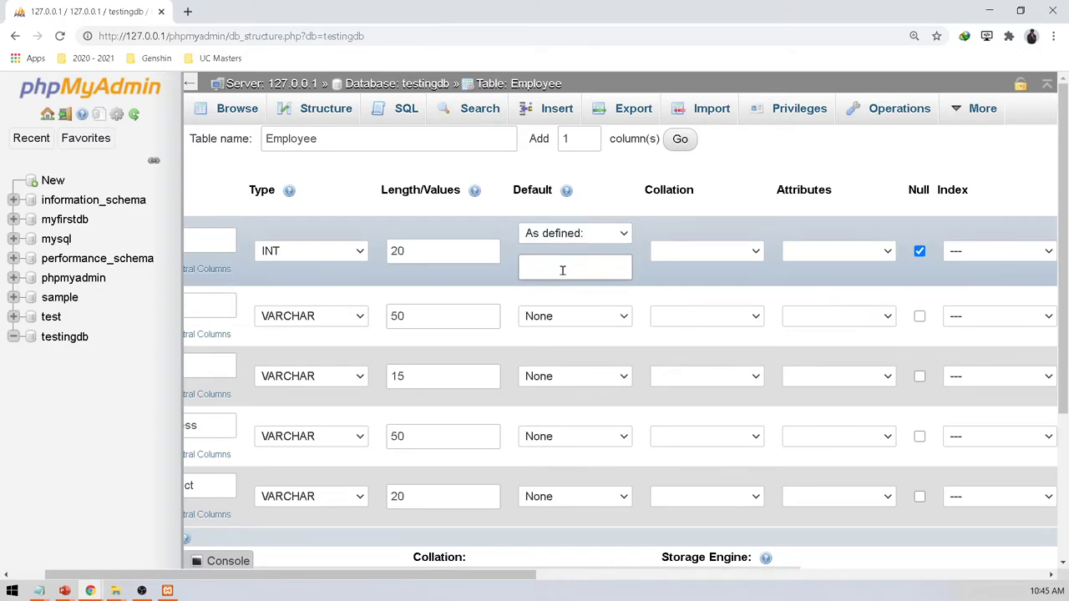
{"action": "type", "text": "1234"}
{"action": "left_click_drag", "start_coordinate": [579, 267], "coordinate": [508, 267]}
{"action": "key", "text": "BackSpace"}
{"action": "left_click", "coordinate": [599, 236]}
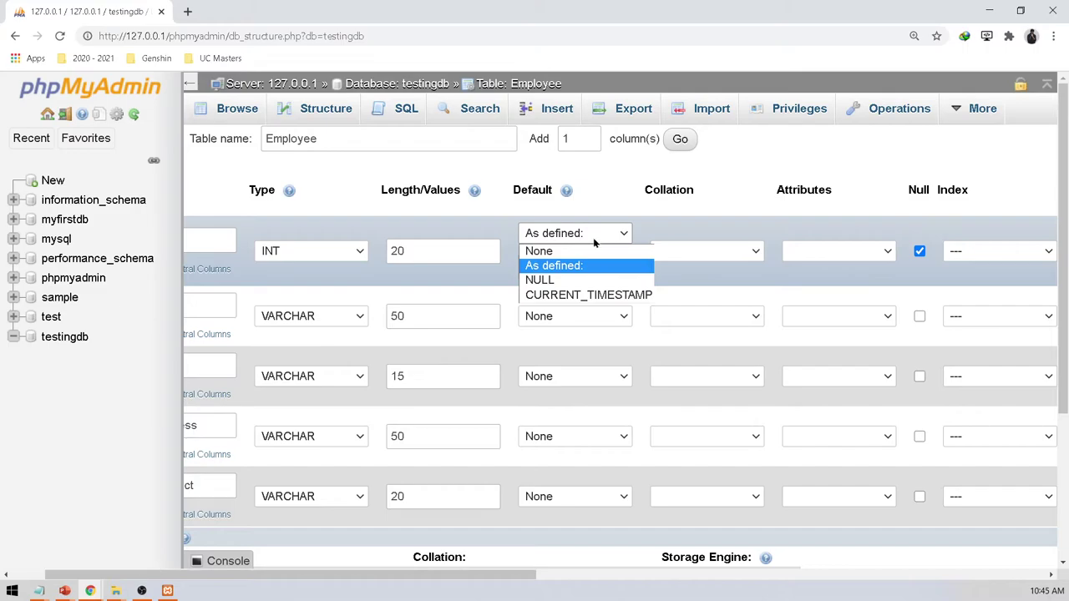
{"action": "left_click", "coordinate": [595, 249]}
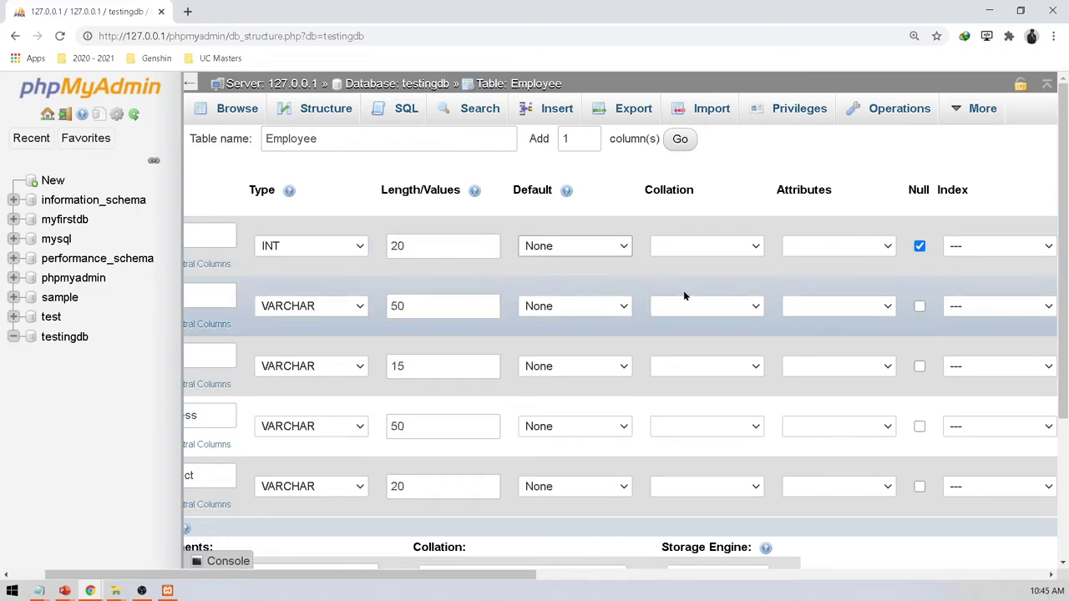
Examine the collation and attributes choices for the emp_id column without selecting any.
{"action": "left_click", "coordinate": [709, 245]}
{"action": "left_click", "coordinate": [714, 242]}
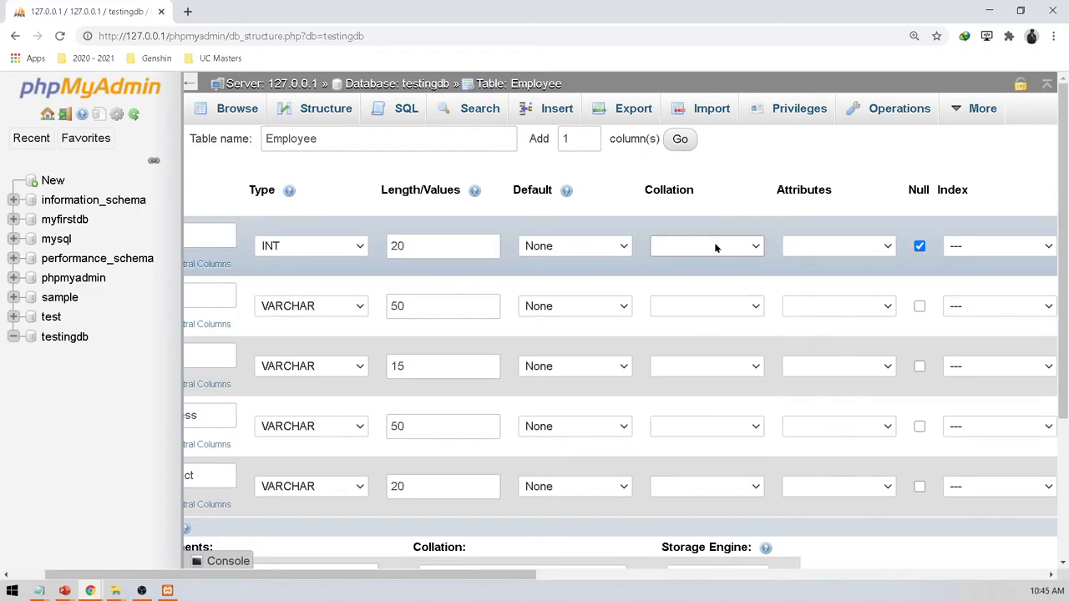
{"action": "left_click_drag", "start_coordinate": [517, 574], "coordinate": [660, 589]}
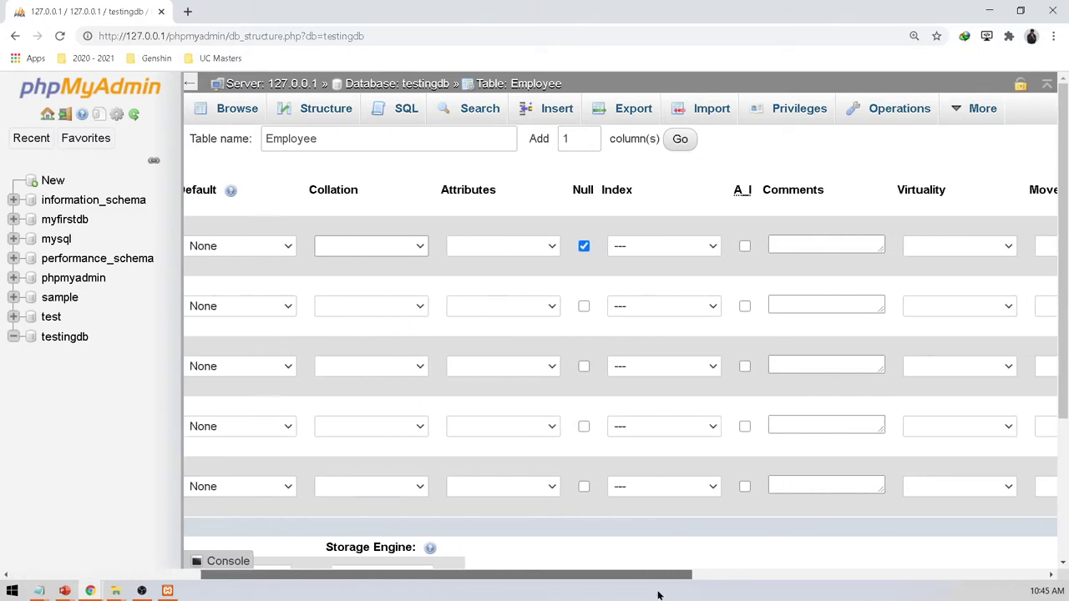
{"action": "left_click", "coordinate": [550, 242]}
{"action": "left_click", "coordinate": [550, 242]}
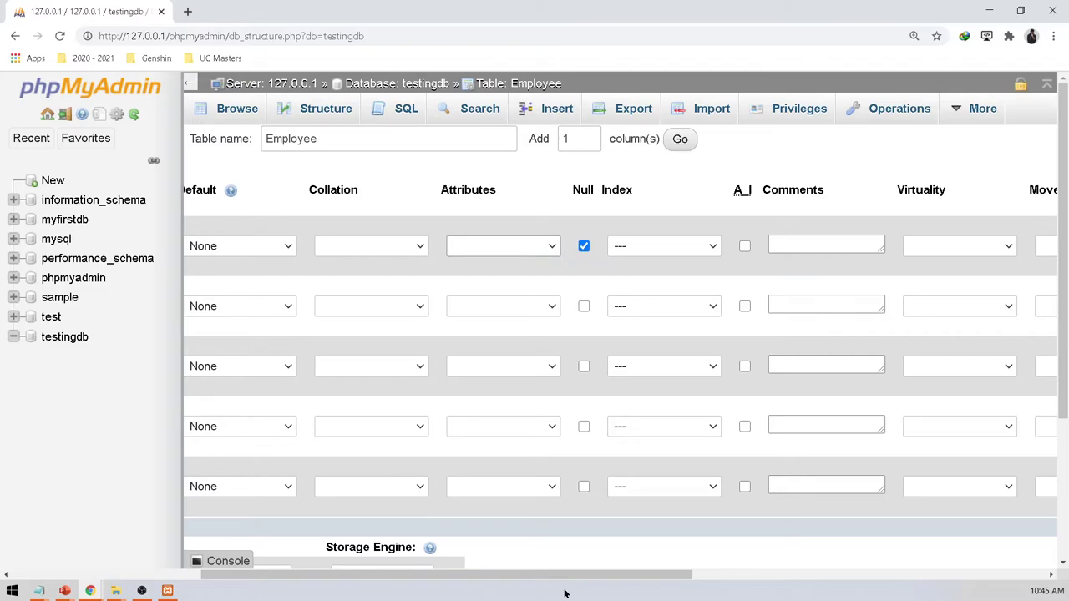
Disallow NULL values for the emp_id column and add a PRIMARY index on it without a size.
{"action": "left_click_drag", "start_coordinate": [558, 577], "coordinate": [518, 561]}
{"action": "left_click", "coordinate": [534, 245]}
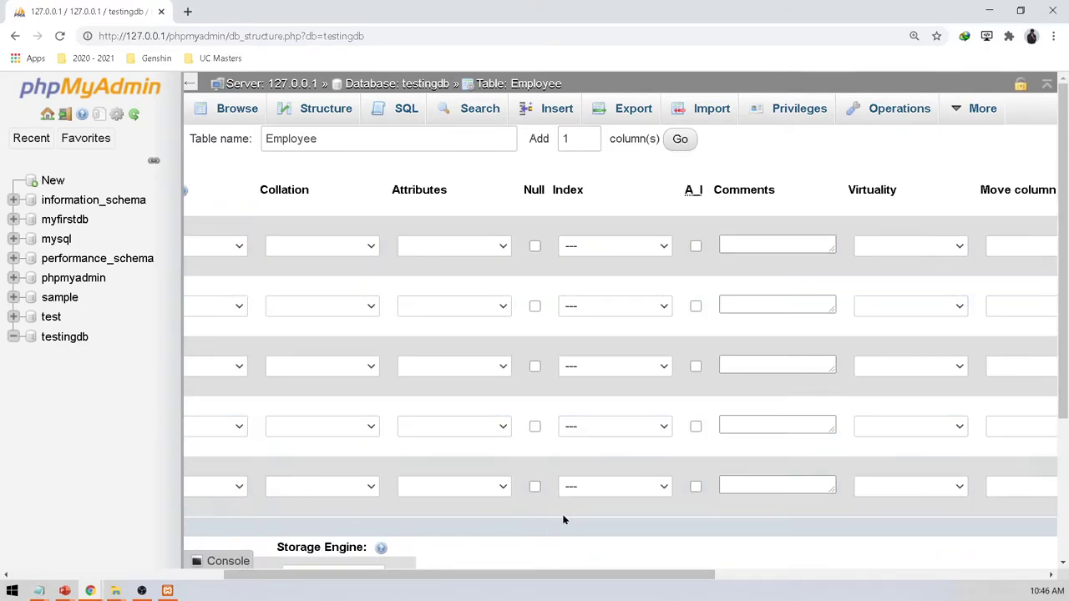
{"action": "left_click", "coordinate": [641, 247]}
{"action": "left_click", "coordinate": [620, 239]}
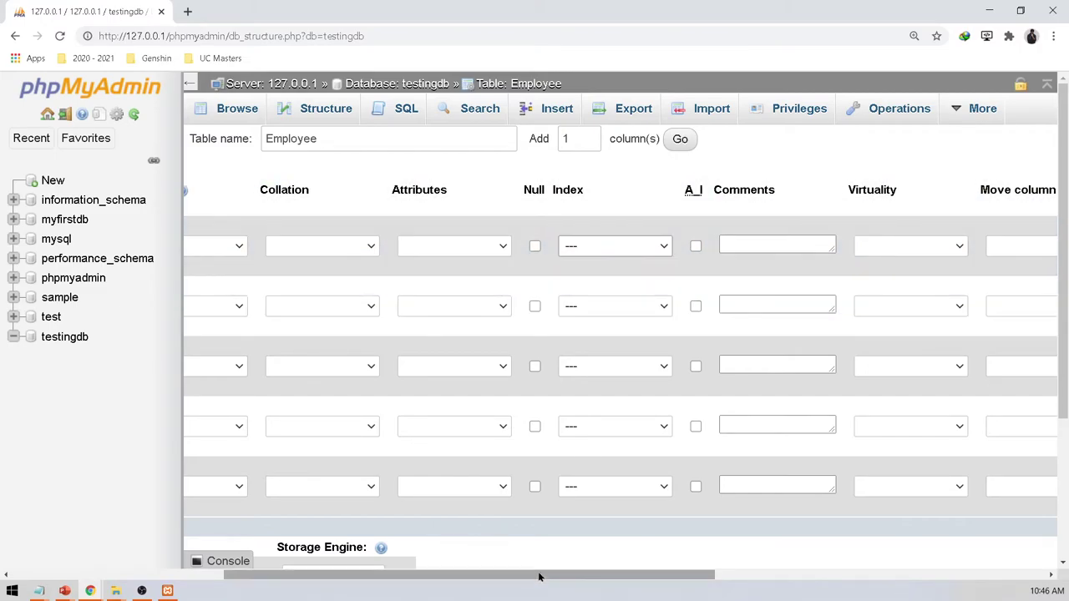
{"action": "left_click_drag", "start_coordinate": [540, 575], "coordinate": [490, 576]}
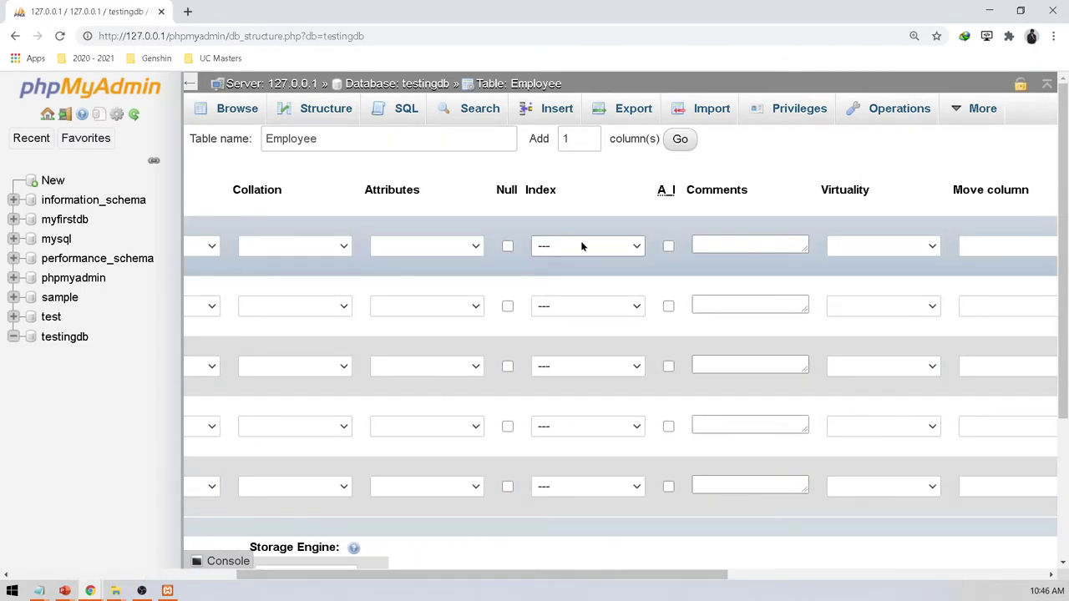
{"action": "left_click", "coordinate": [601, 245]}
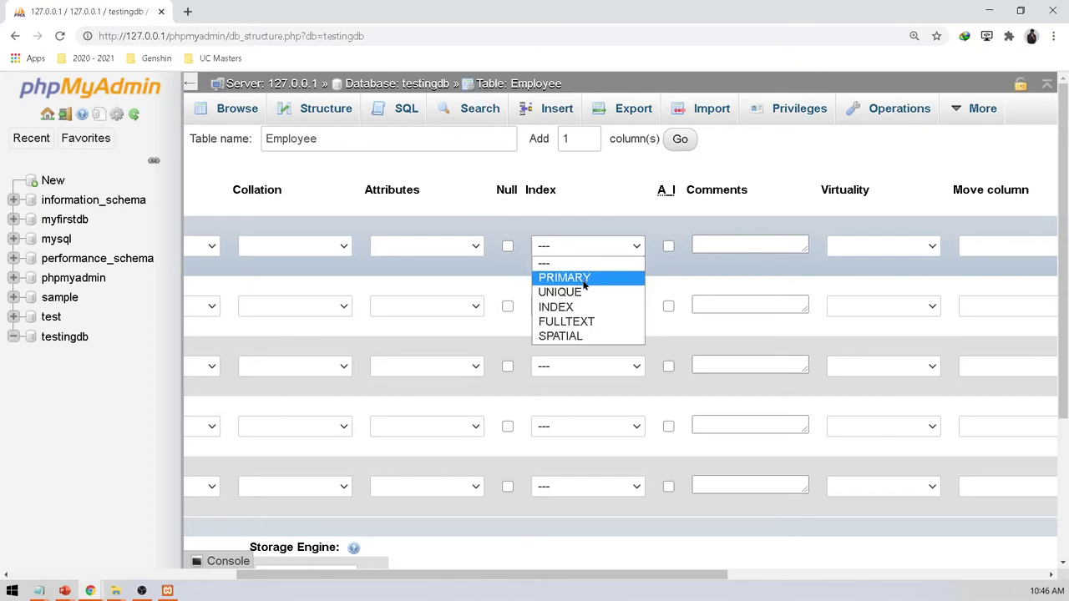
{"action": "left_click", "coordinate": [583, 282]}
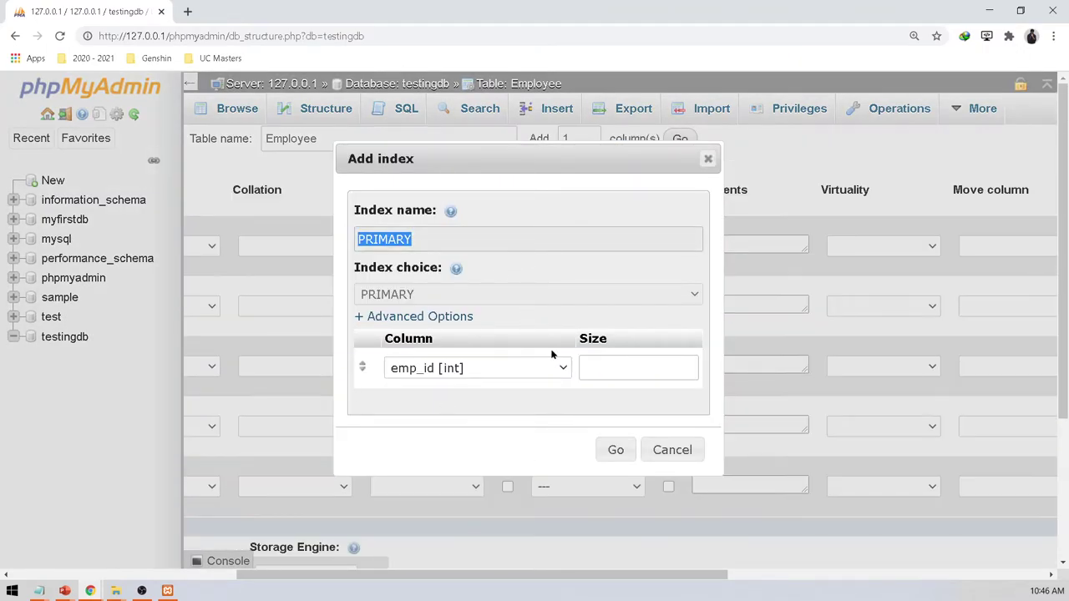
{"action": "left_click", "coordinate": [615, 451]}
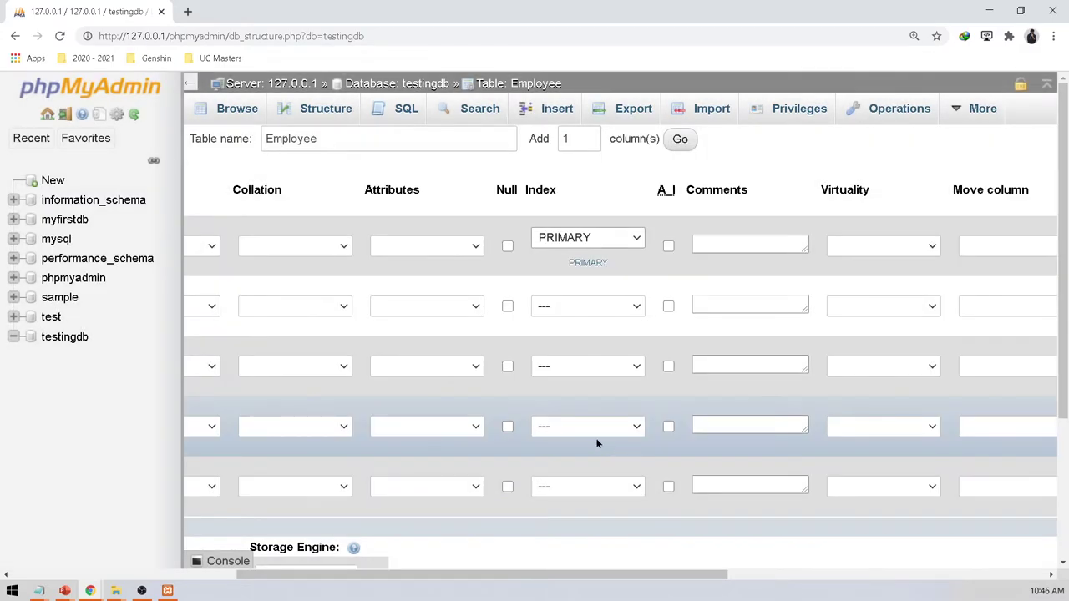
Enable auto-increment (A_I) for the emp_id column.
{"action": "left_click_drag", "start_coordinate": [565, 575], "coordinate": [615, 567]}
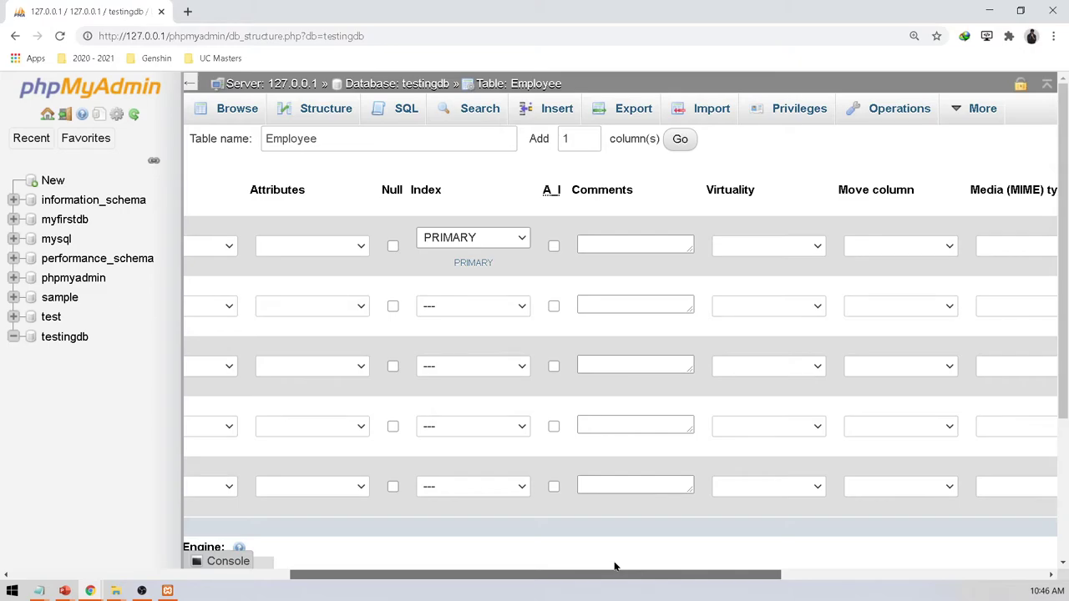
{"action": "left_click_drag", "start_coordinate": [614, 567], "coordinate": [321, 585]}
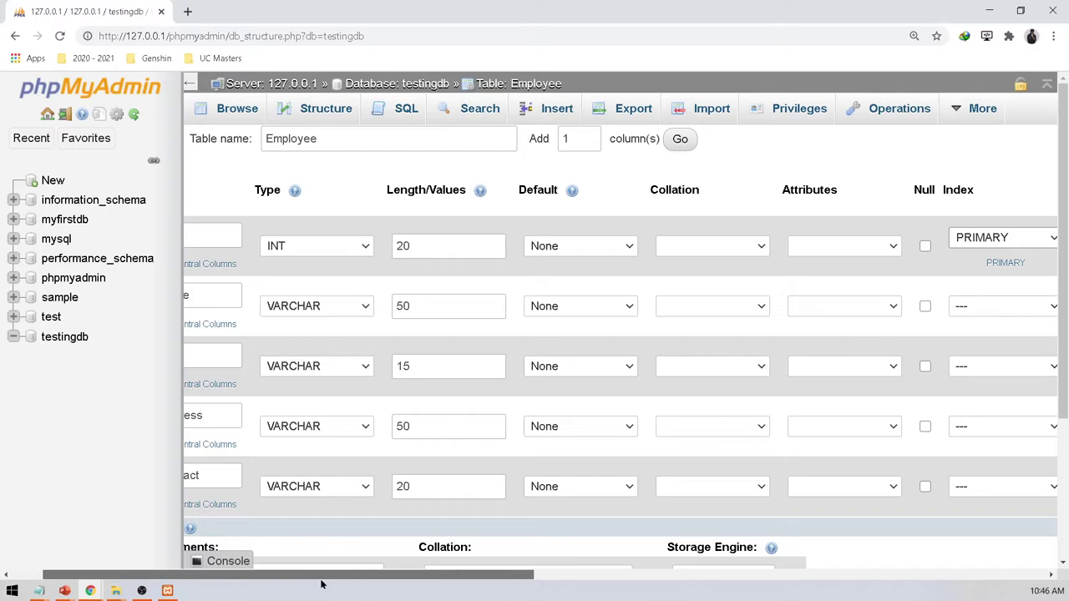
{"action": "left_click_drag", "start_coordinate": [322, 584], "coordinate": [341, 584]}
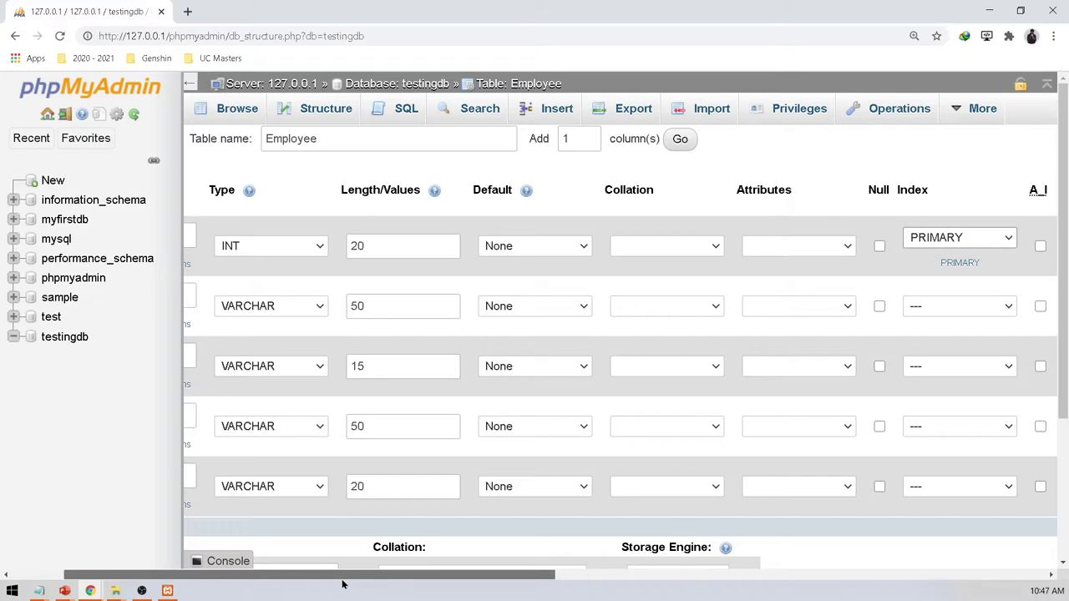
{"action": "left_click_drag", "start_coordinate": [342, 584], "coordinate": [607, 591]}
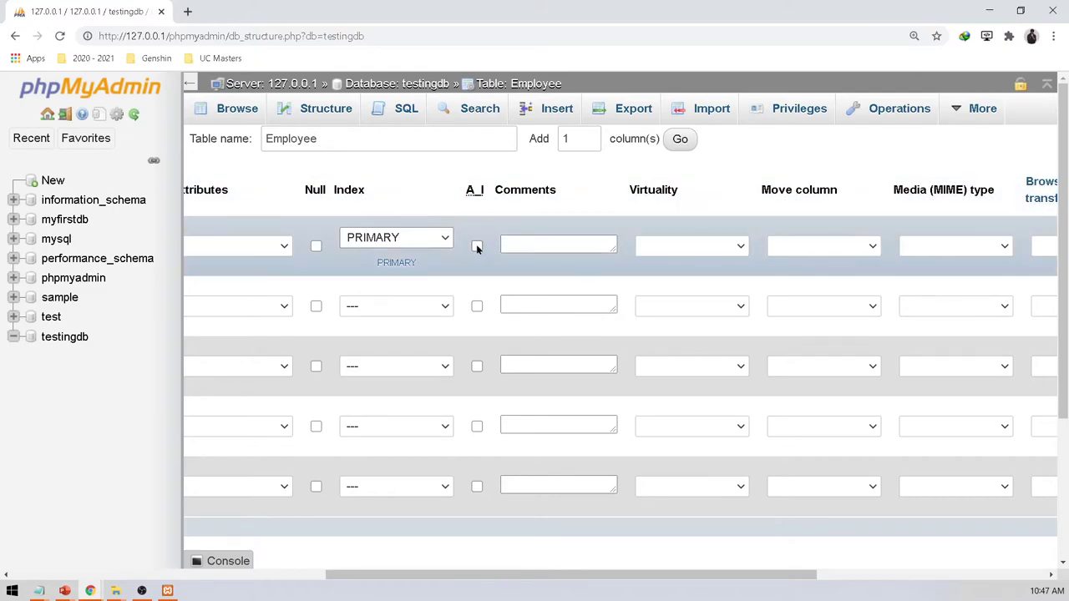
{"action": "left_click", "coordinate": [476, 245]}
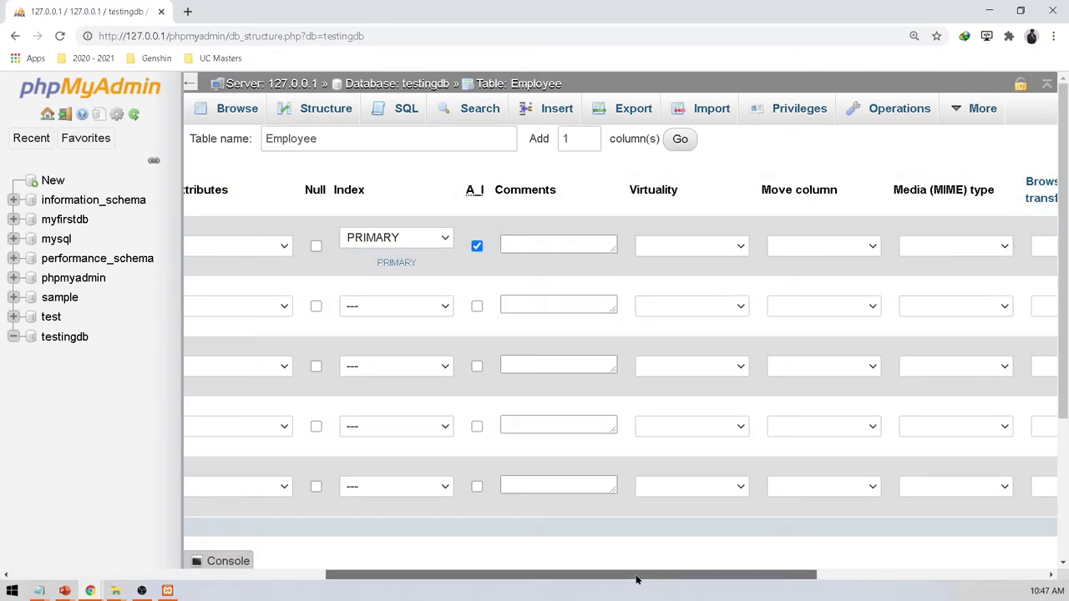
Try allowing NULL values for the emp_id column and disallow them again.
{"action": "left_click_drag", "start_coordinate": [637, 580], "coordinate": [243, 575]}
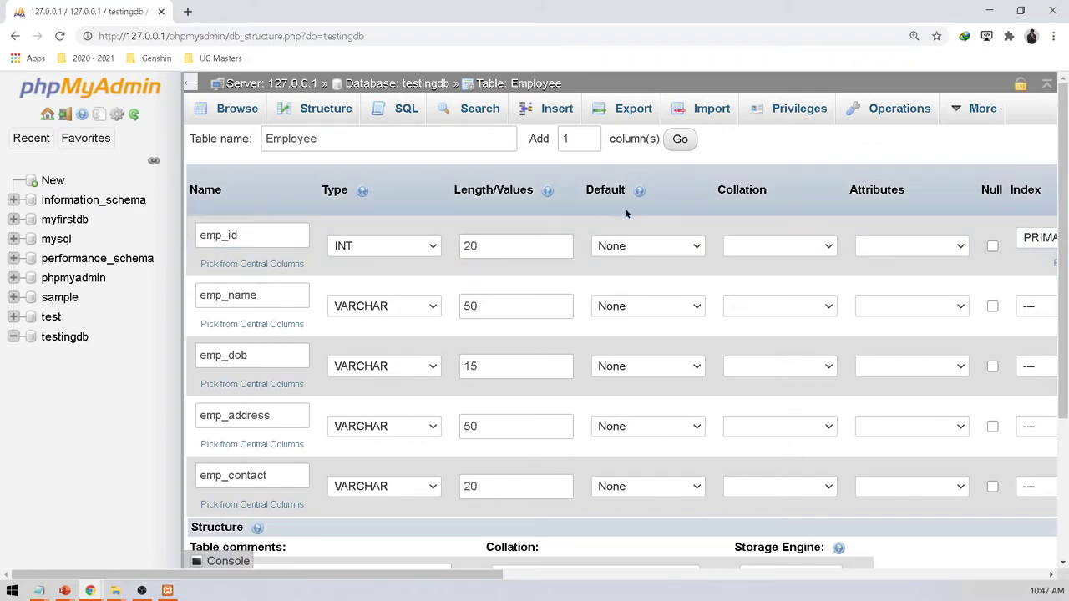
{"action": "left_click_drag", "start_coordinate": [438, 574], "coordinate": [578, 570]}
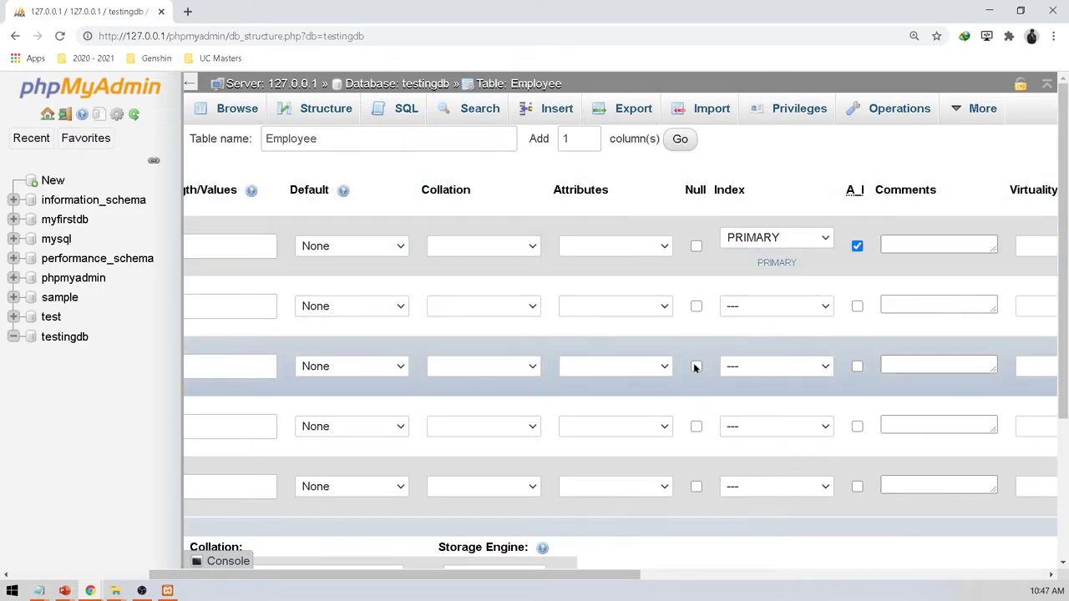
{"action": "left_click", "coordinate": [695, 247]}
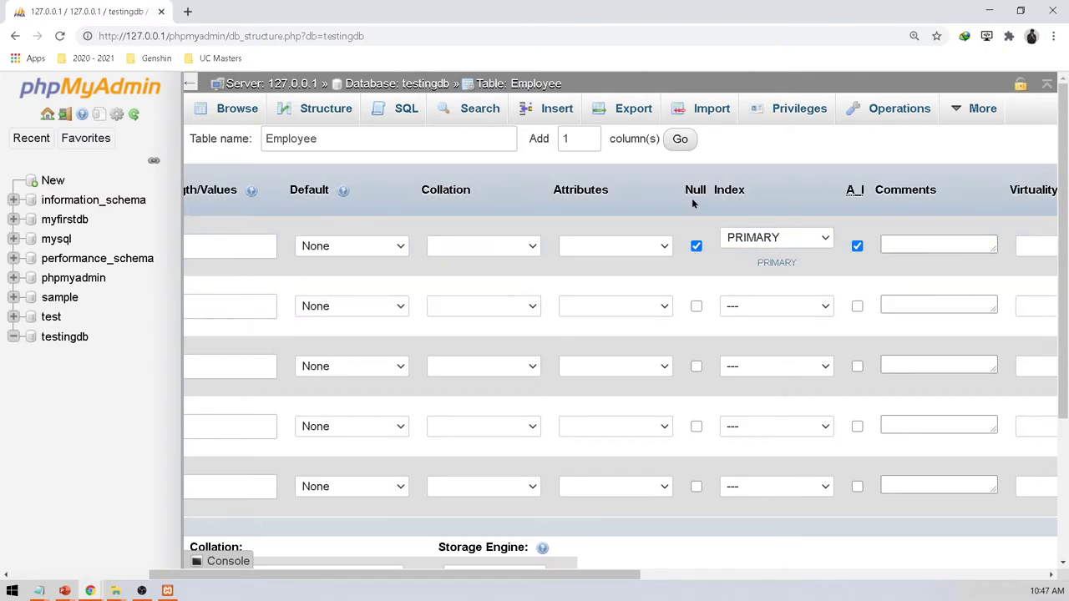
{"action": "left_click", "coordinate": [696, 245]}
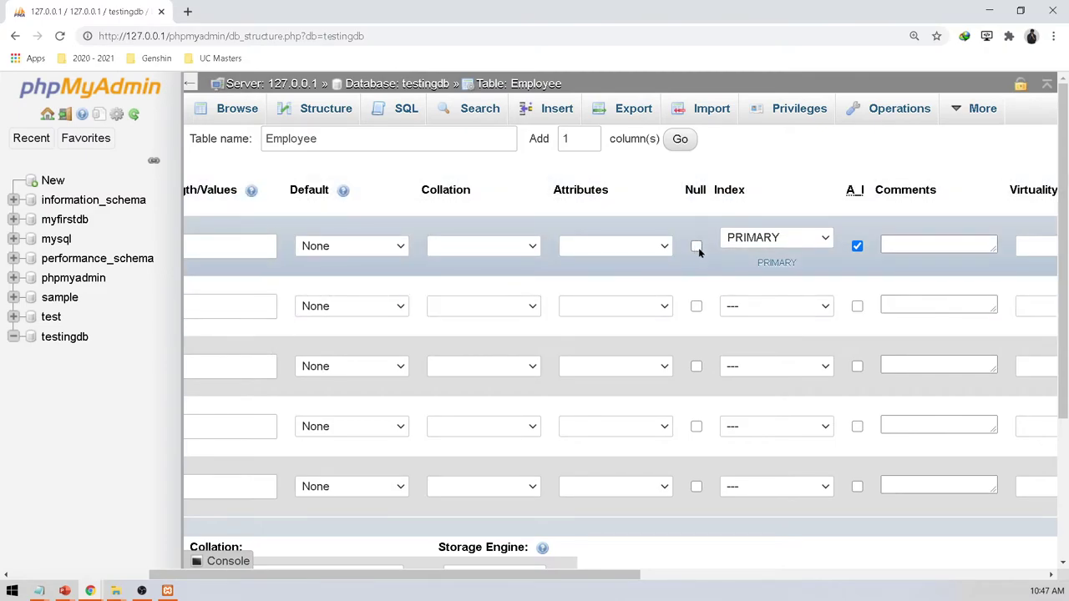
{"action": "left_click", "coordinate": [696, 246]}
{"action": "mouse_move", "coordinate": [579, 575]}
{"action": "left_mouse_down"}
{"action": "mouse_move", "coordinate": [611, 575]}
{"action": "mouse_move", "coordinate": [489, 572]}
{"action": "mouse_move", "coordinate": [588, 574]}
{"action": "left_mouse_up"}
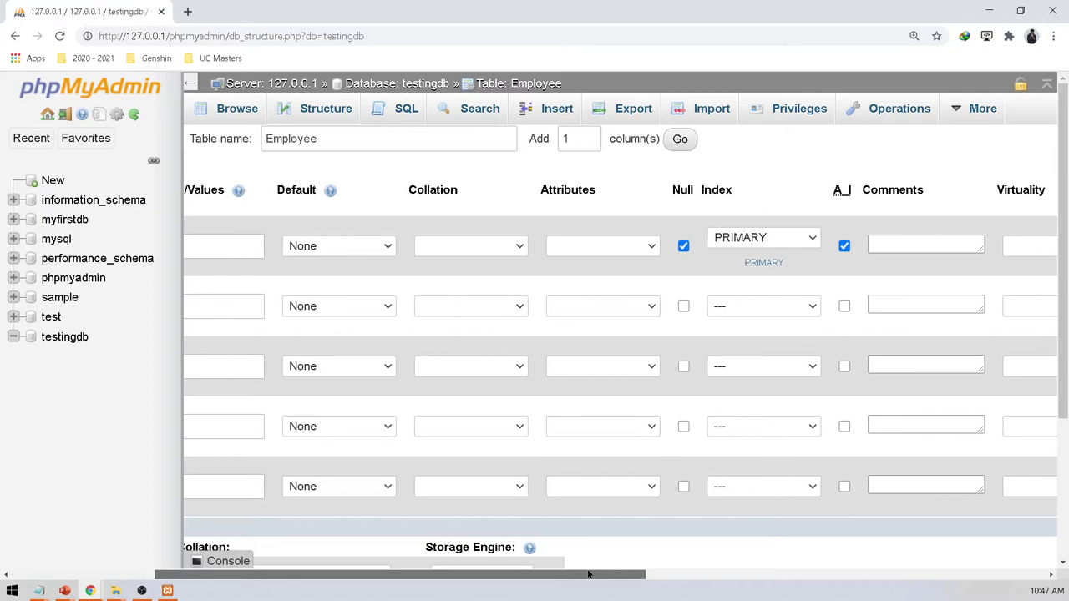
{"action": "left_click", "coordinate": [683, 245]}
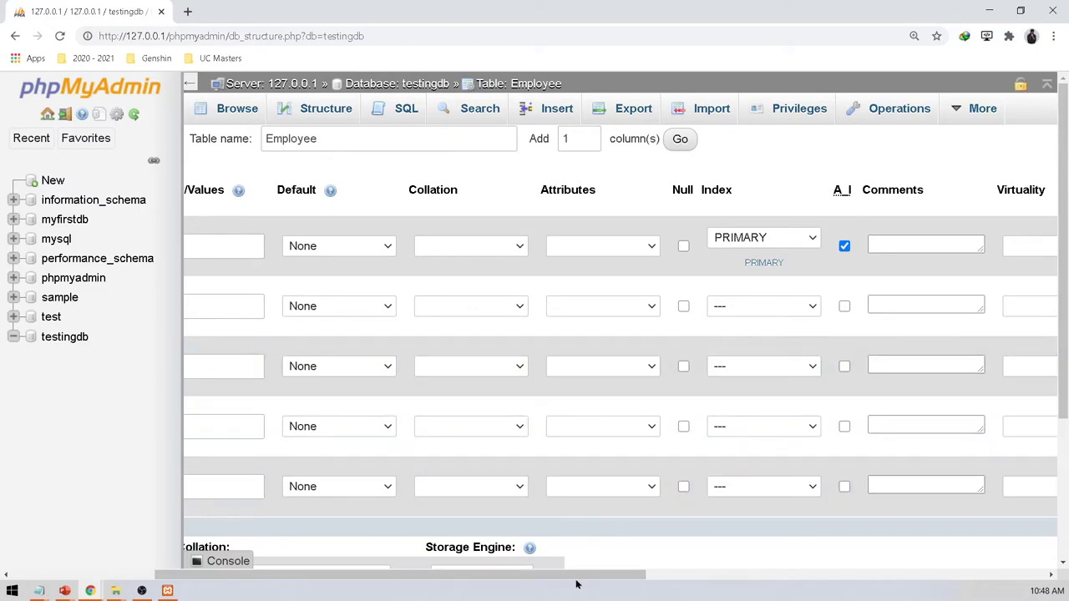
Review the column attributes of the Employee table and save the table.
{"action": "left_click_drag", "start_coordinate": [576, 574], "coordinate": [628, 576]}
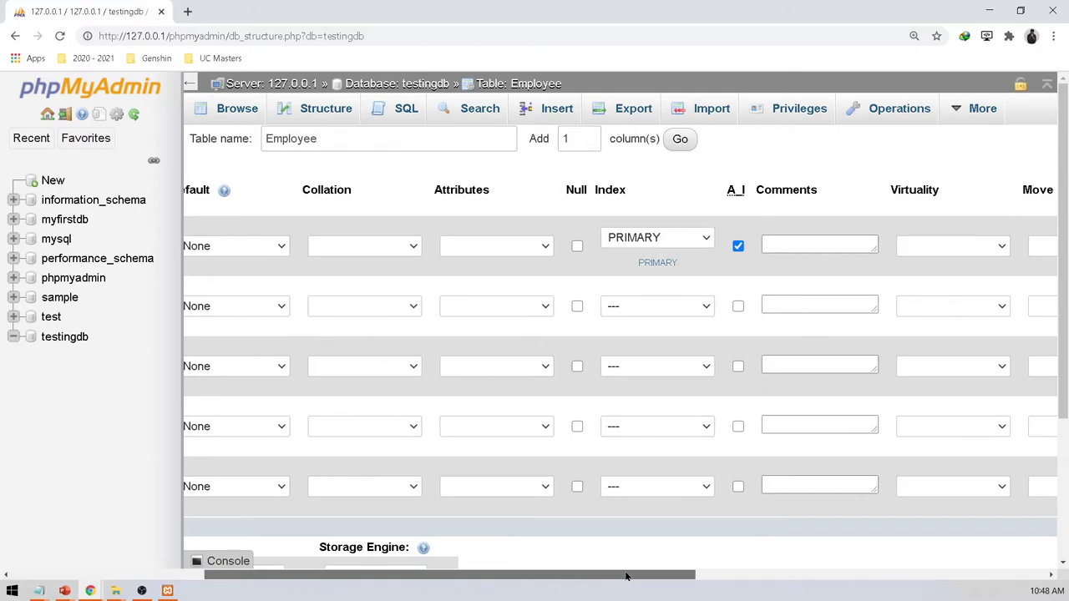
{"action": "left_click_drag", "start_coordinate": [627, 576], "coordinate": [648, 573]}
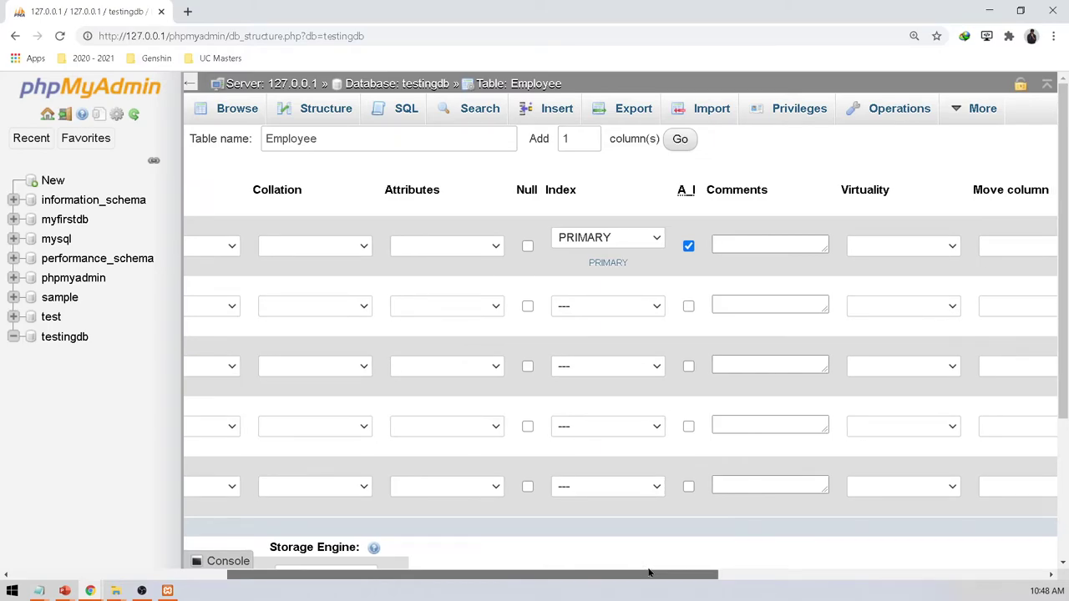
{"action": "left_click_drag", "start_coordinate": [649, 573], "coordinate": [690, 568]}
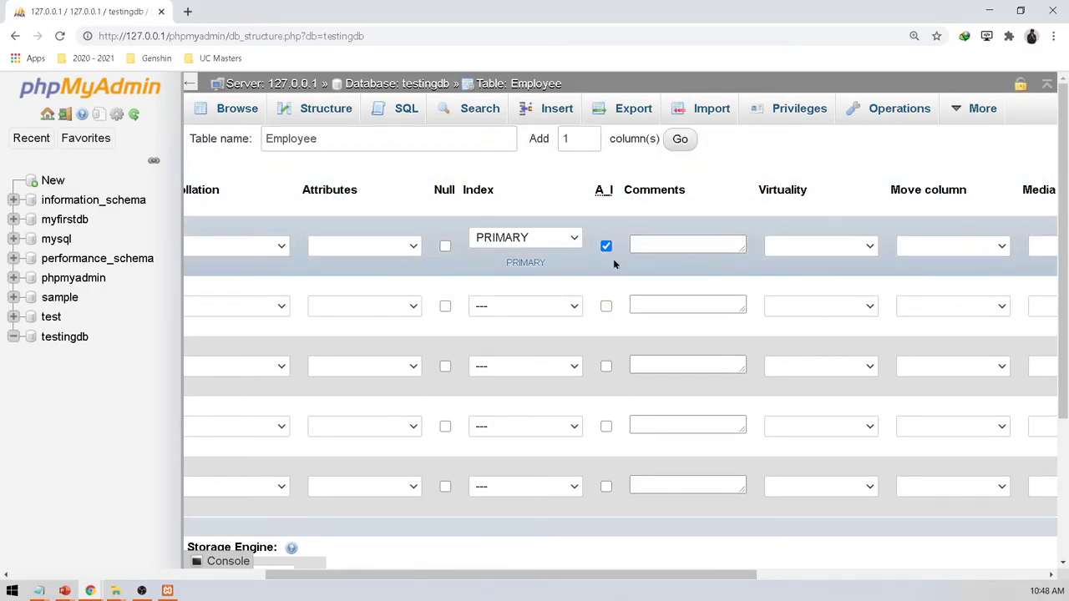
{"action": "scroll", "coordinate": [576, 561], "scroll_direction": "left", "scroll_amount": 10}
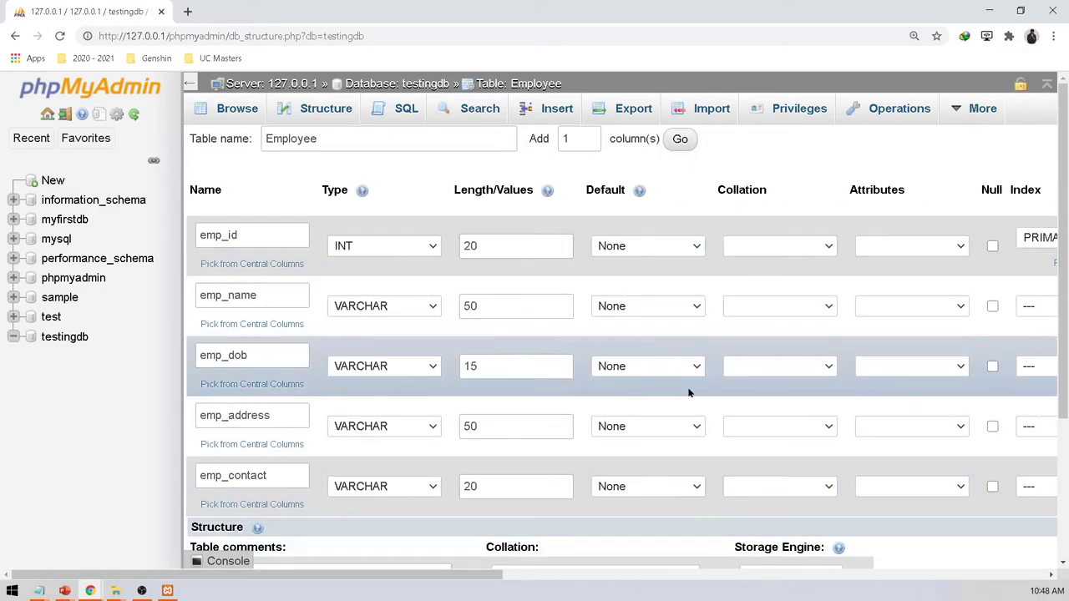
{"action": "scroll", "coordinate": [668, 367], "scroll_direction": "down", "scroll_amount": 3}
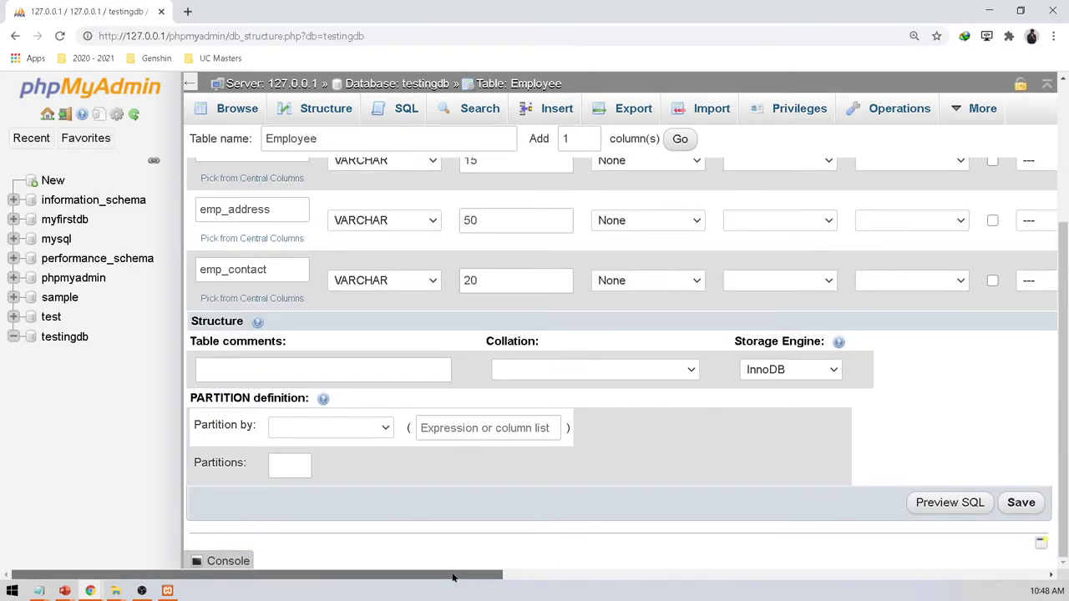
{"action": "left_click_drag", "start_coordinate": [454, 575], "coordinate": [804, 493]}
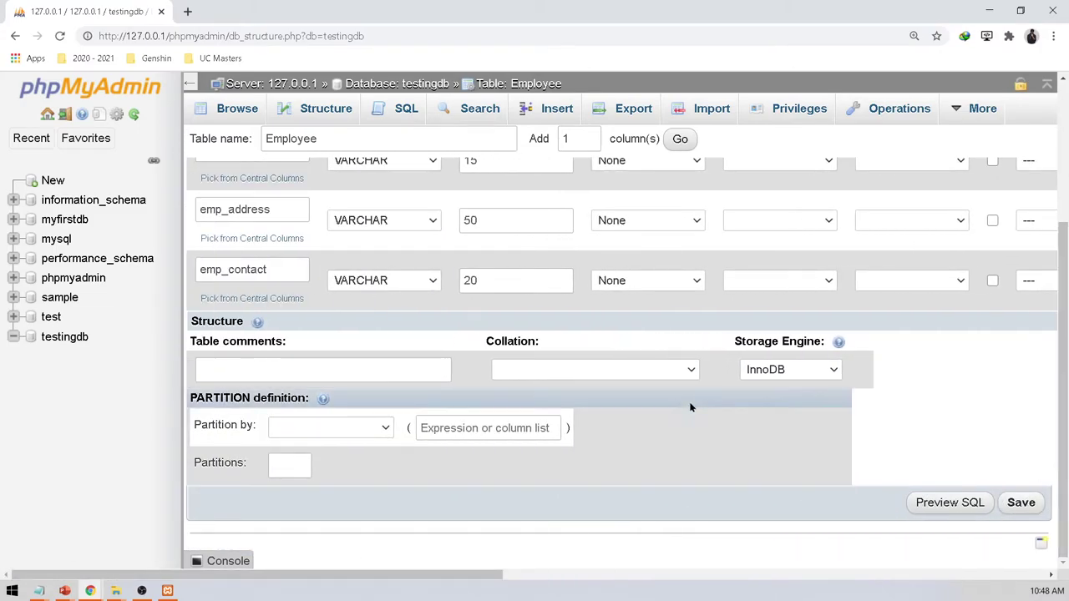
{"action": "left_click", "coordinate": [1023, 502]}
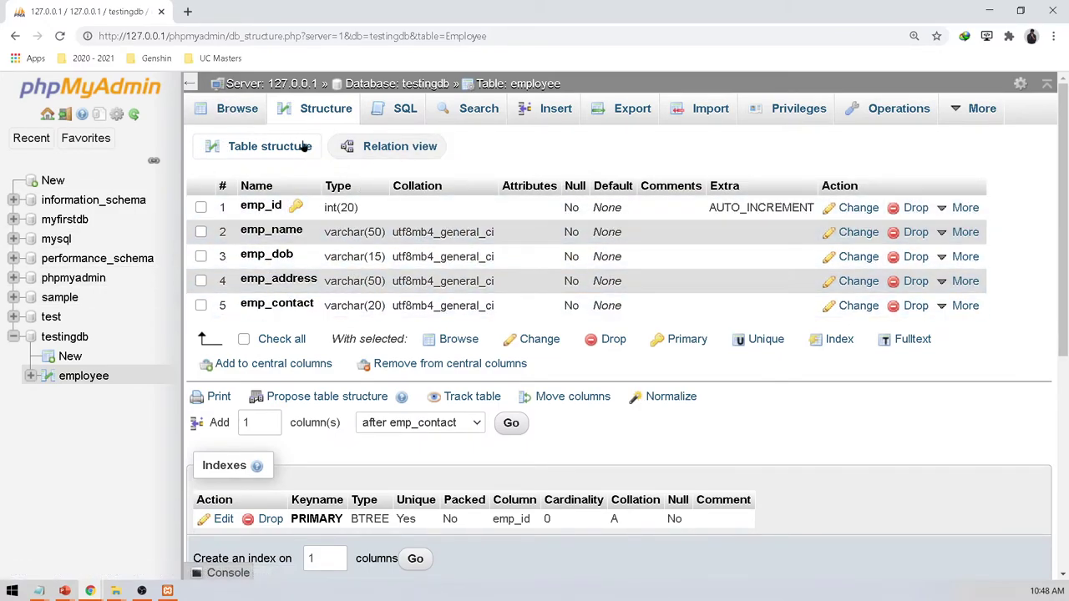
Browse the employee table's rows and review its column structure.
{"action": "left_click", "coordinate": [225, 111]}
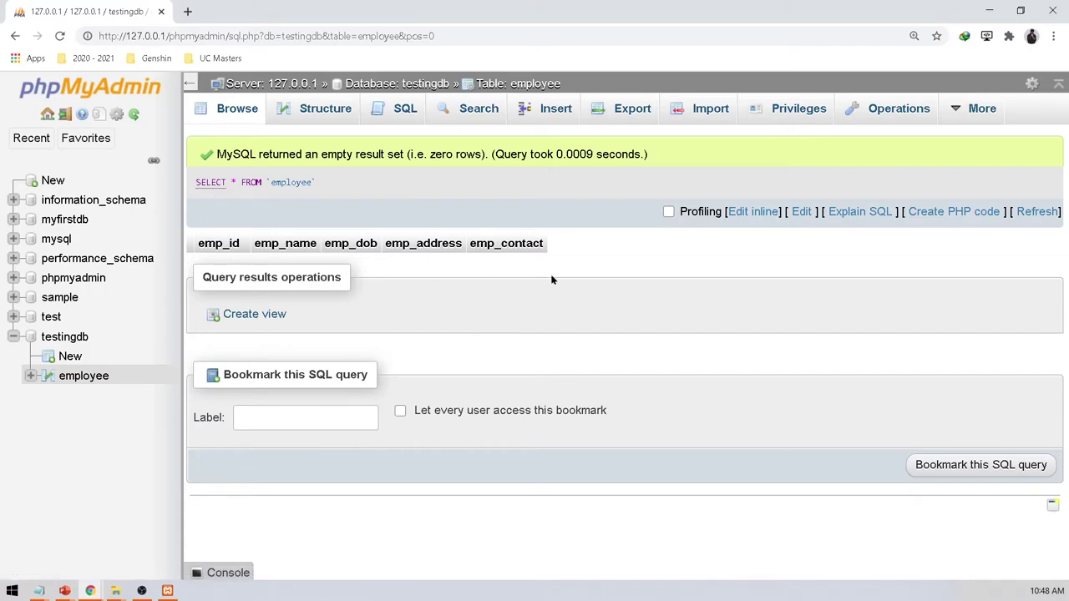
{"action": "left_click", "coordinate": [313, 113]}
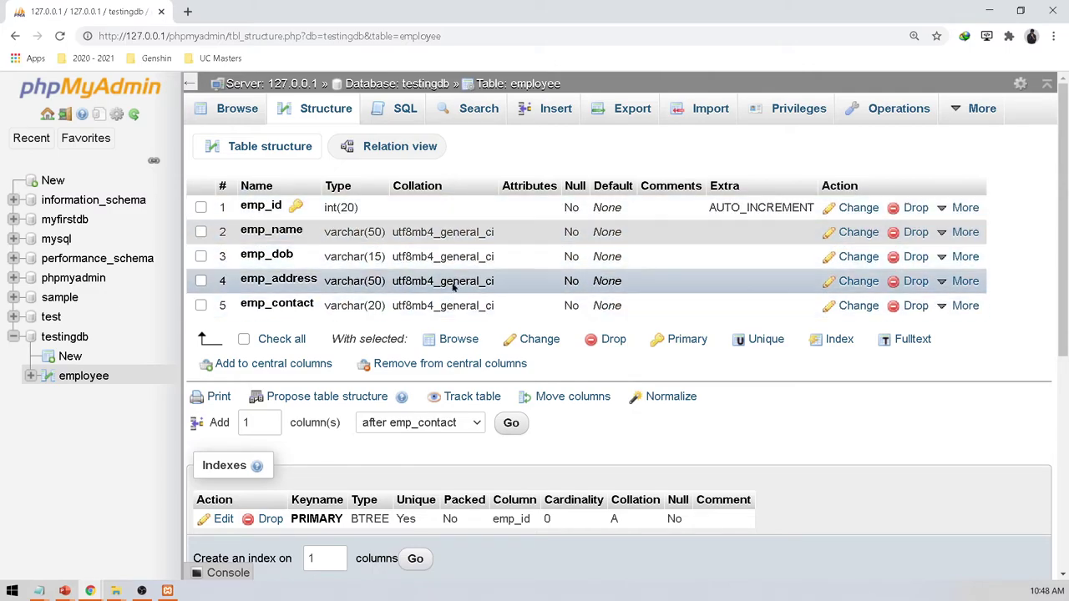
{"action": "left_click_drag", "start_coordinate": [453, 286], "coordinate": [418, 257]}
{"action": "left_click", "coordinate": [417, 256]}
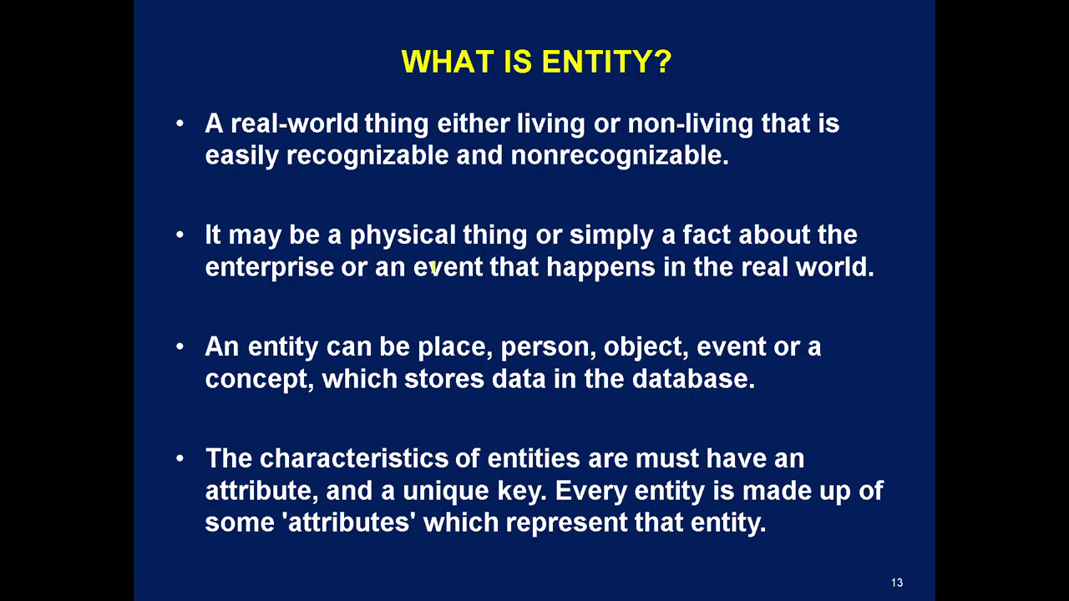
{"action": "key", "text": "Left"}
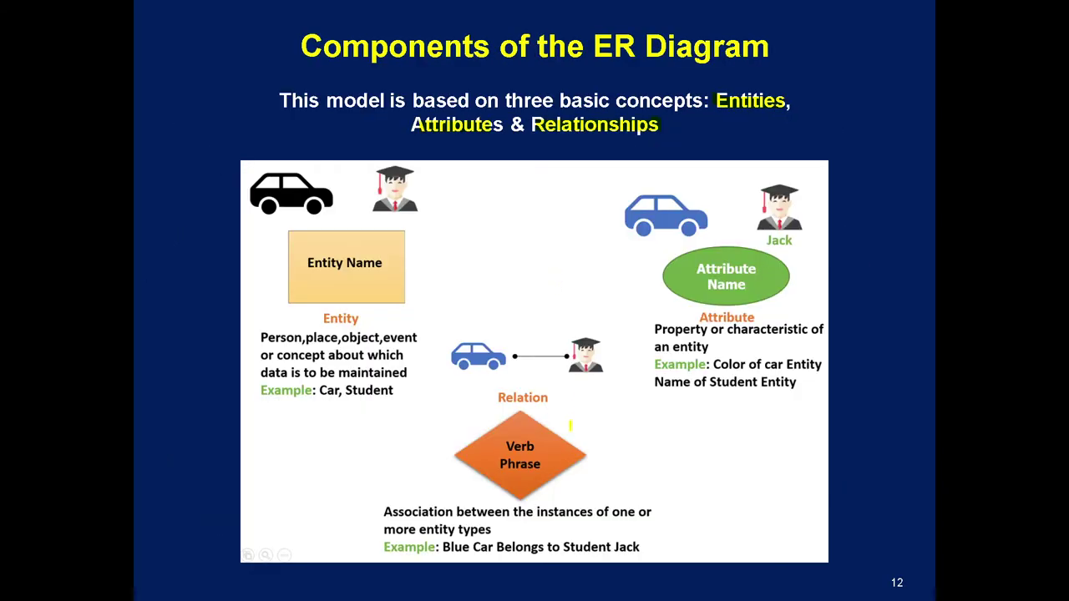